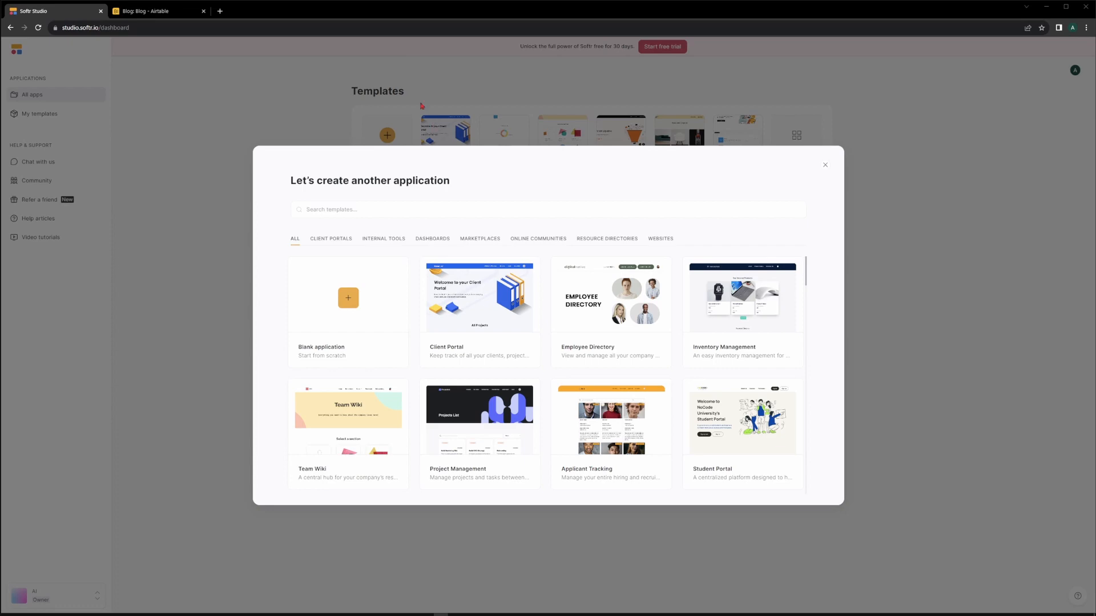
Switch to the Airtable Blog base and examine the Body text of the first record and the Blog 1 record.
left_click(152, 16)
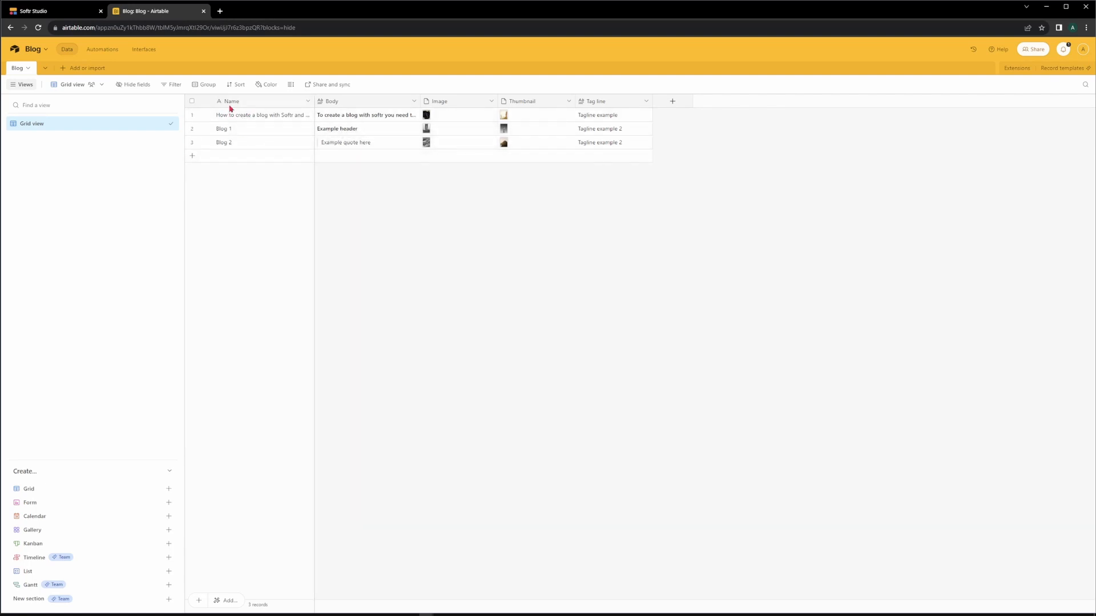
left_click(359, 116)
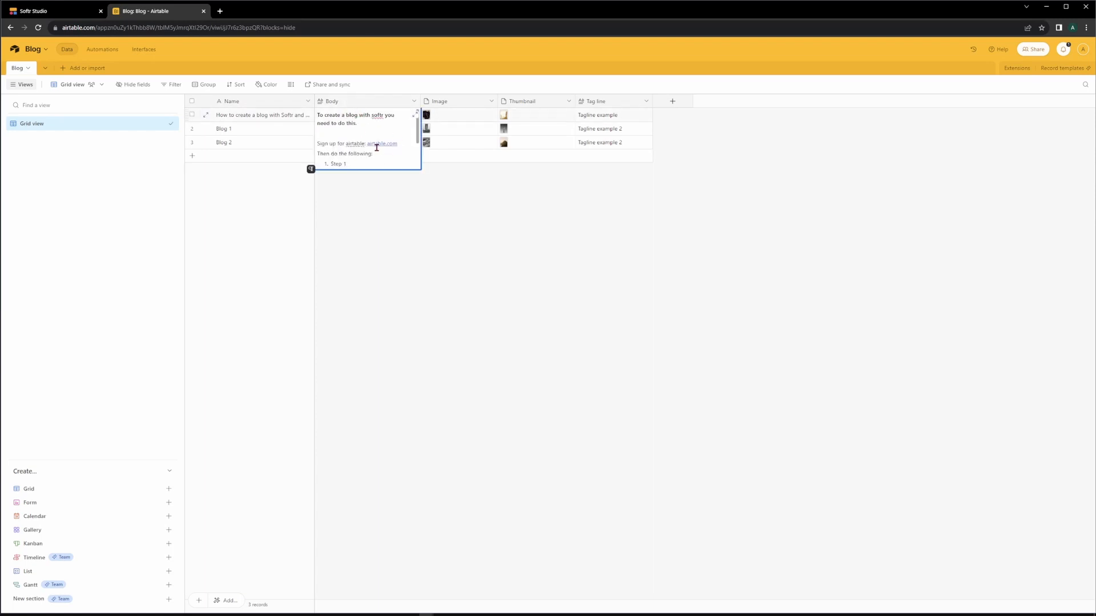
scroll(375, 145, "down", 2)
scroll(376, 146, "up", 2)
scroll(377, 147, "down", 2)
scroll(383, 137, "up", 2)
left_click(441, 203)
left_click(360, 129)
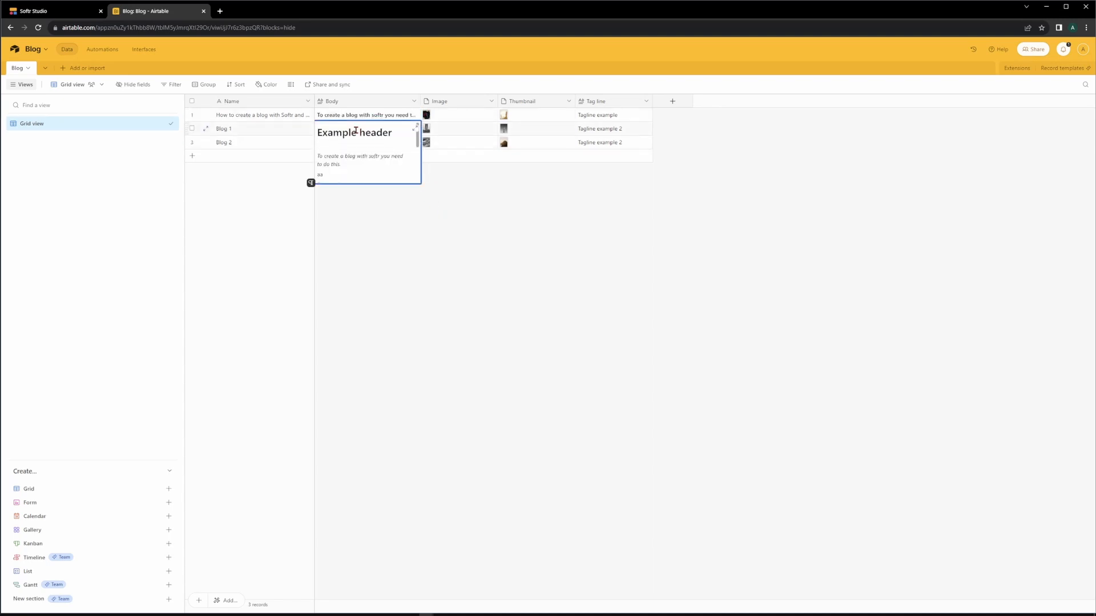
left_click(402, 226)
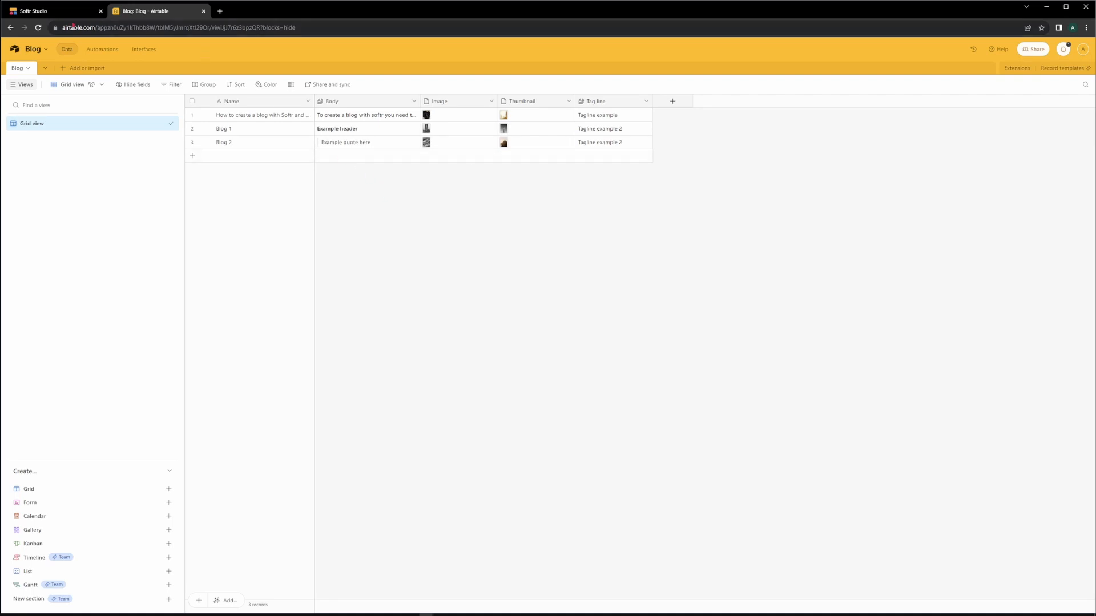
left_click(44, 11)
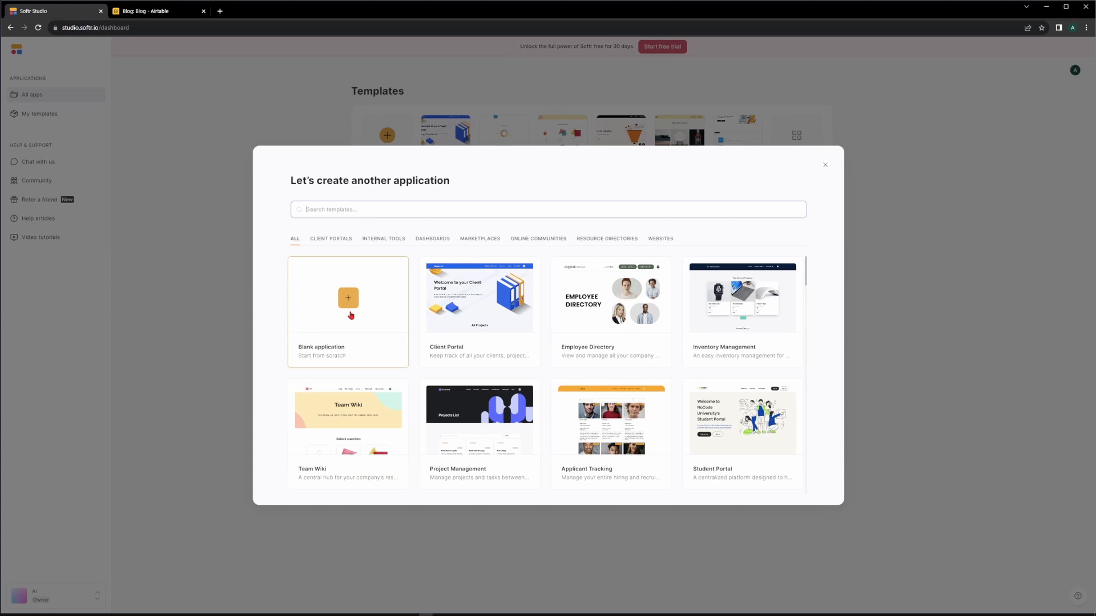
left_click(152, 14)
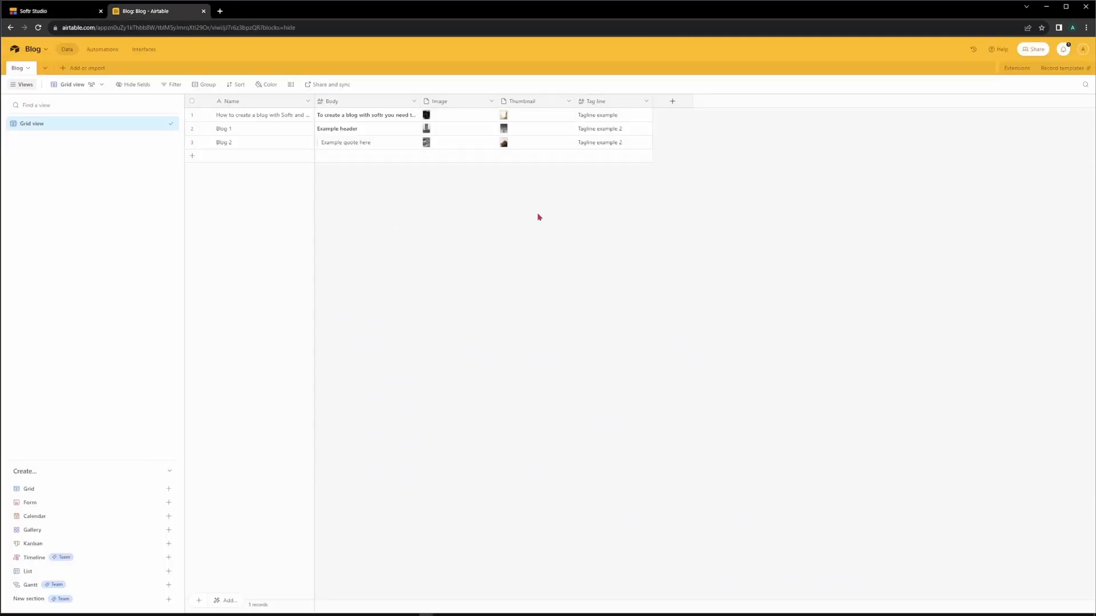
left_click(36, 12)
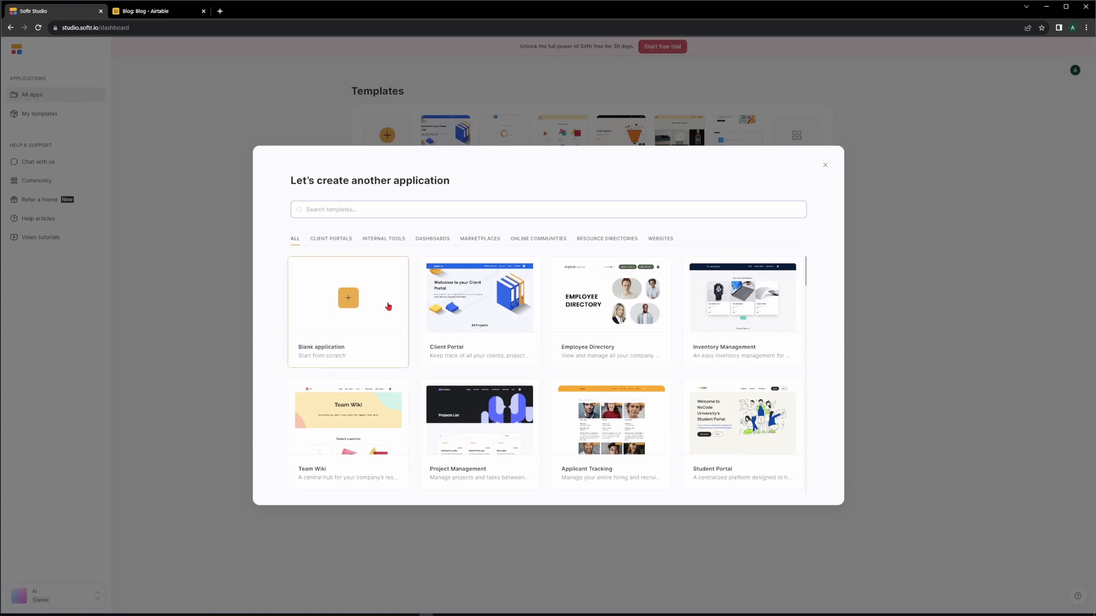
left_click(152, 11)
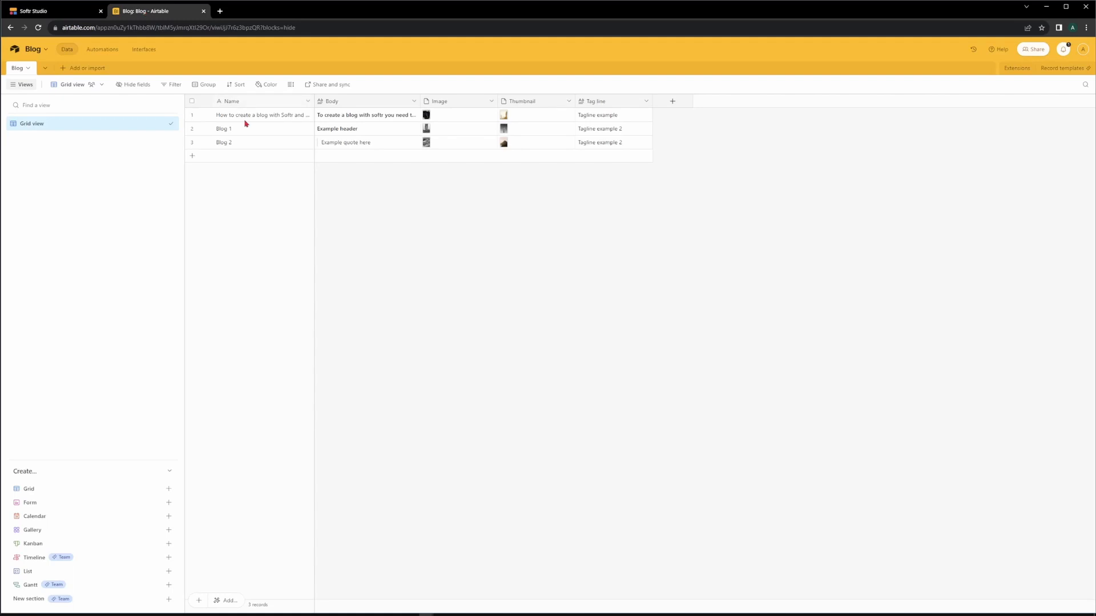
Switch back to Softr and start a blank application with Airtable as its data source.
left_click(77, 13)
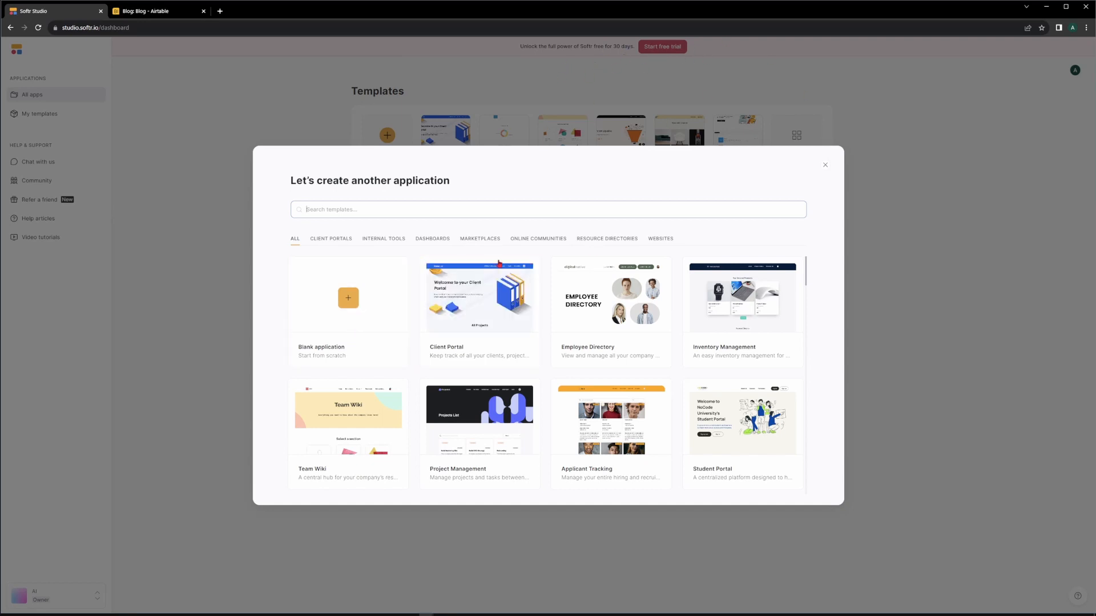
left_click(335, 306)
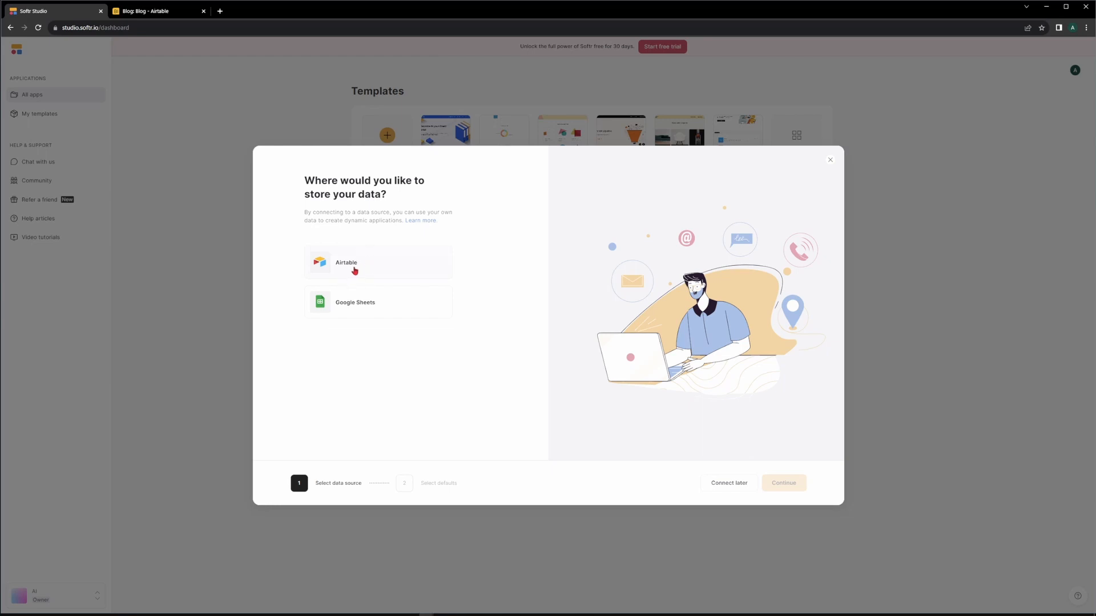
left_click(355, 271)
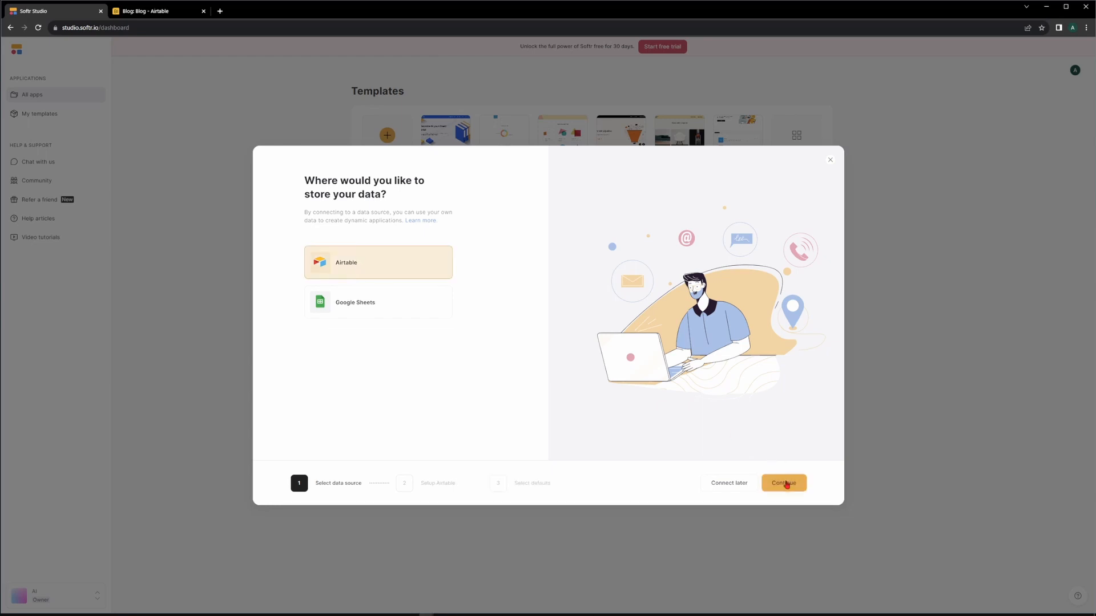
left_click(786, 485)
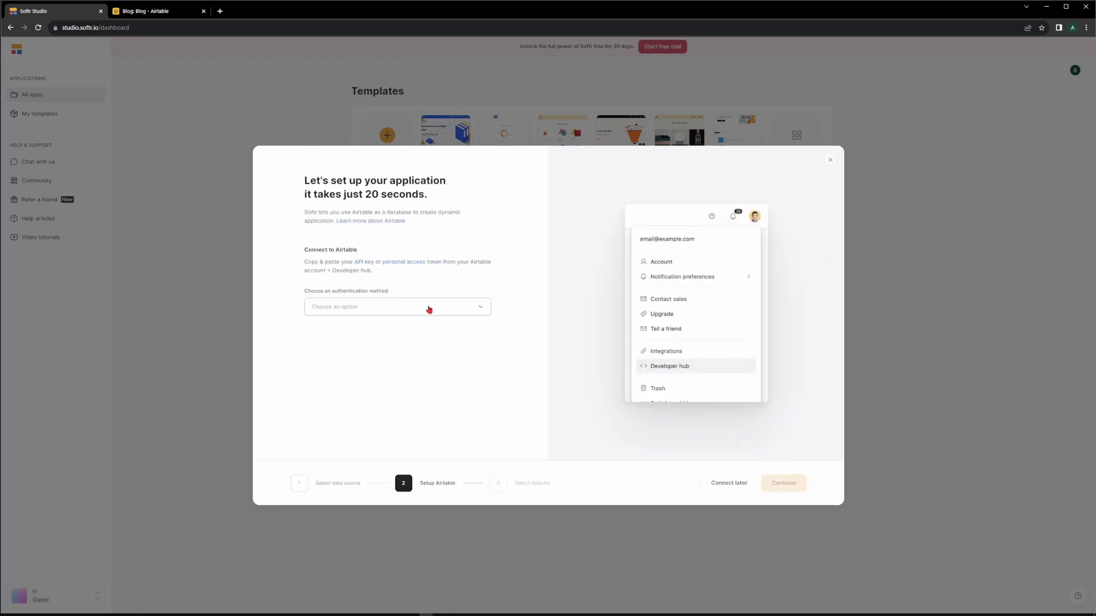
Choose Personal access token as the authentication method for the Airtable connection.
left_click(425, 309)
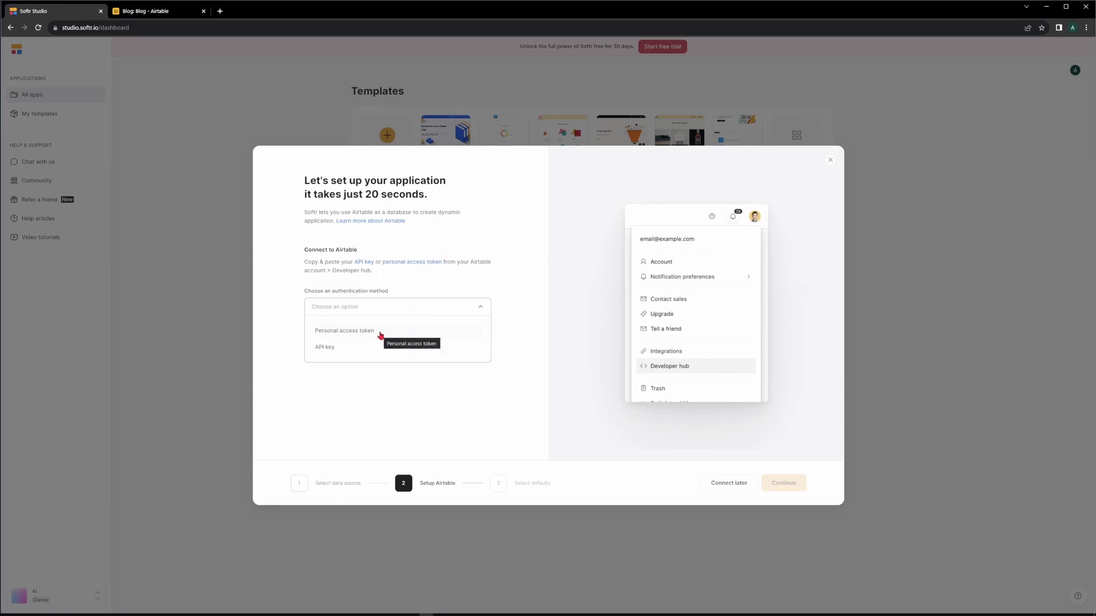
left_click(381, 333)
left_click(397, 349)
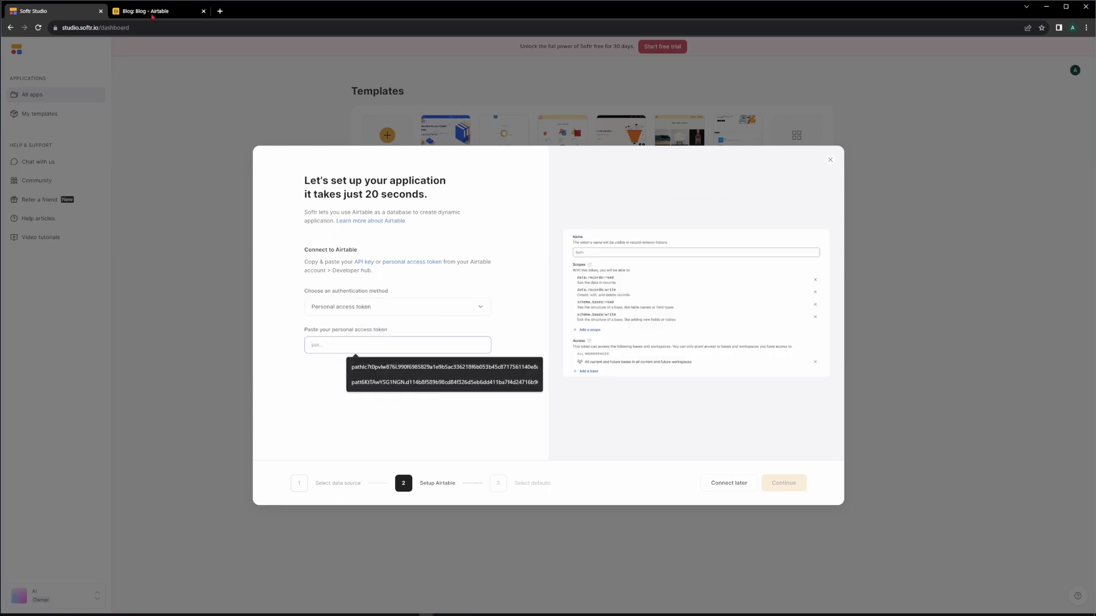
Switch to Airtable and start creating a new personal access token in the Developer hub.
key("ctrl+Tab")
left_click(1084, 55)
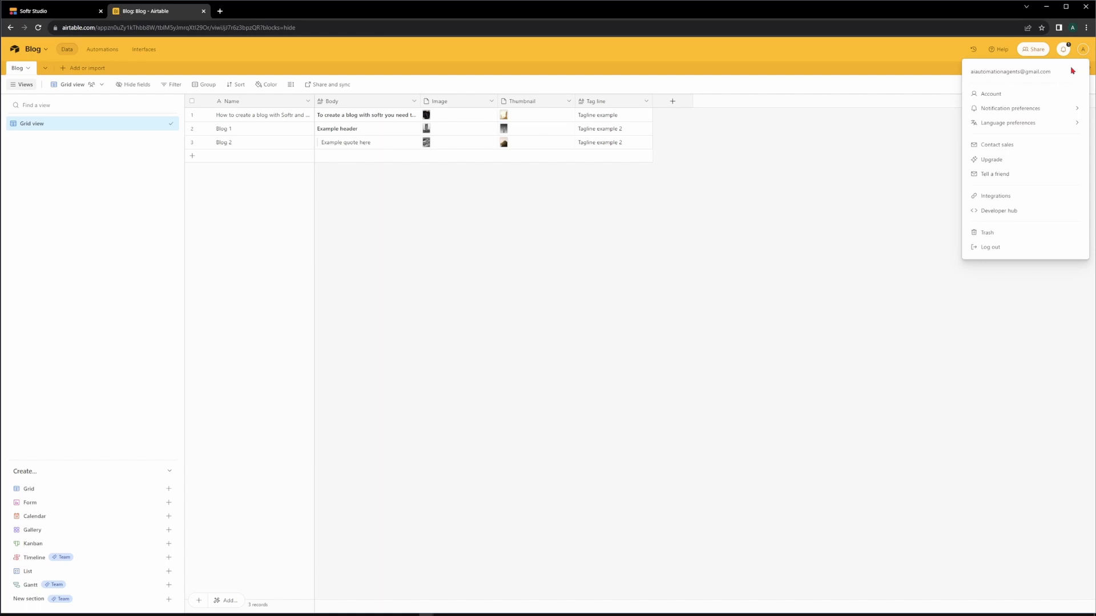
left_click(1012, 213)
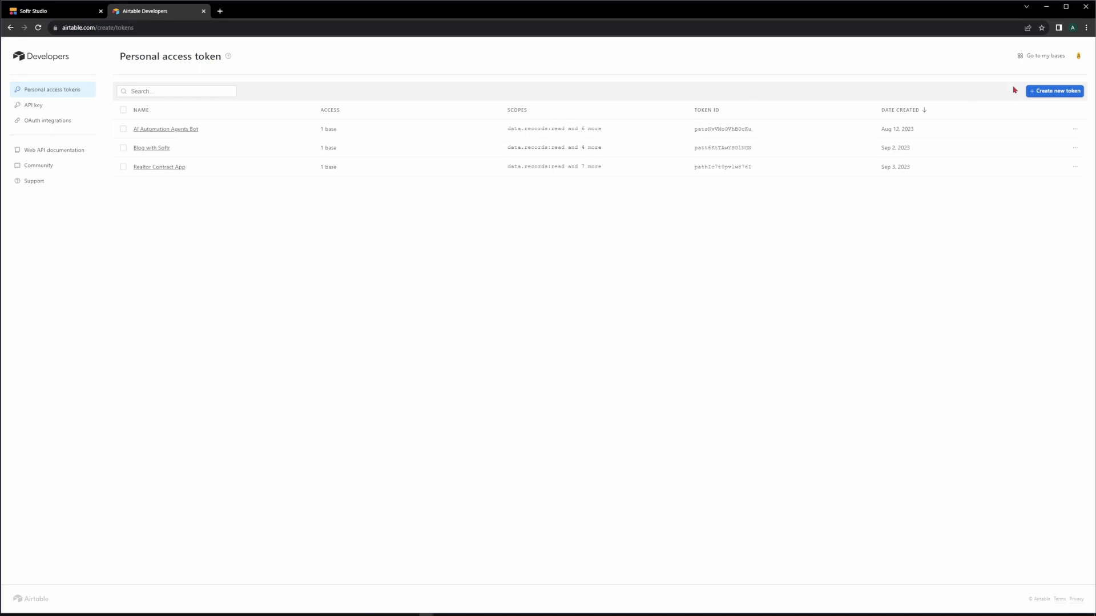
left_click(1055, 92)
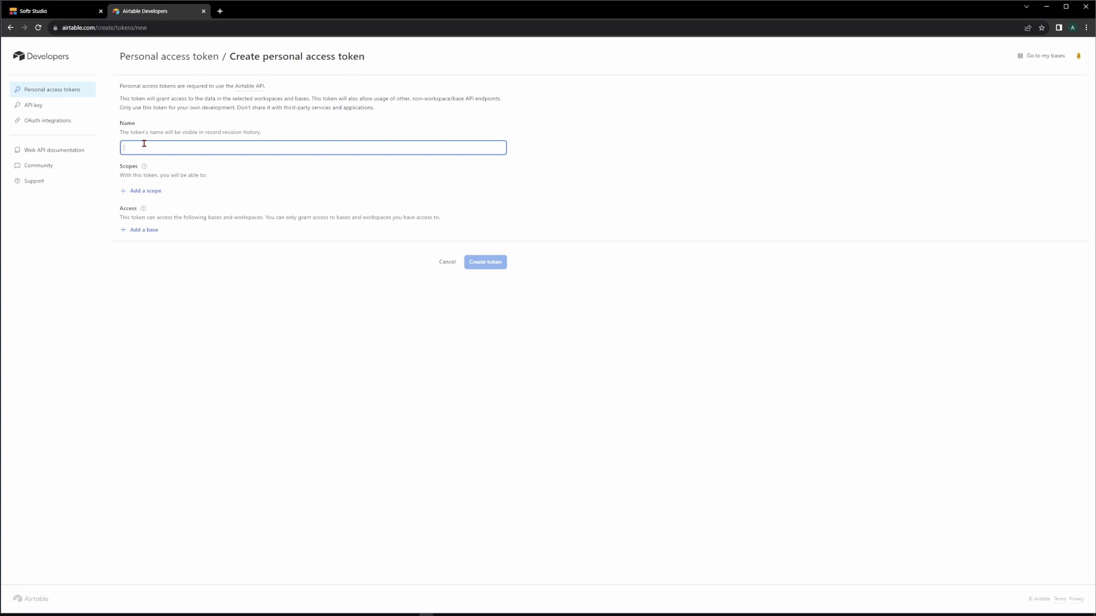
Name the token Blog and add the scopes data.records:read, data.records:write, data.recordComments:read and data.recordComments:write.
left_click(152, 191)
left_click(160, 216)
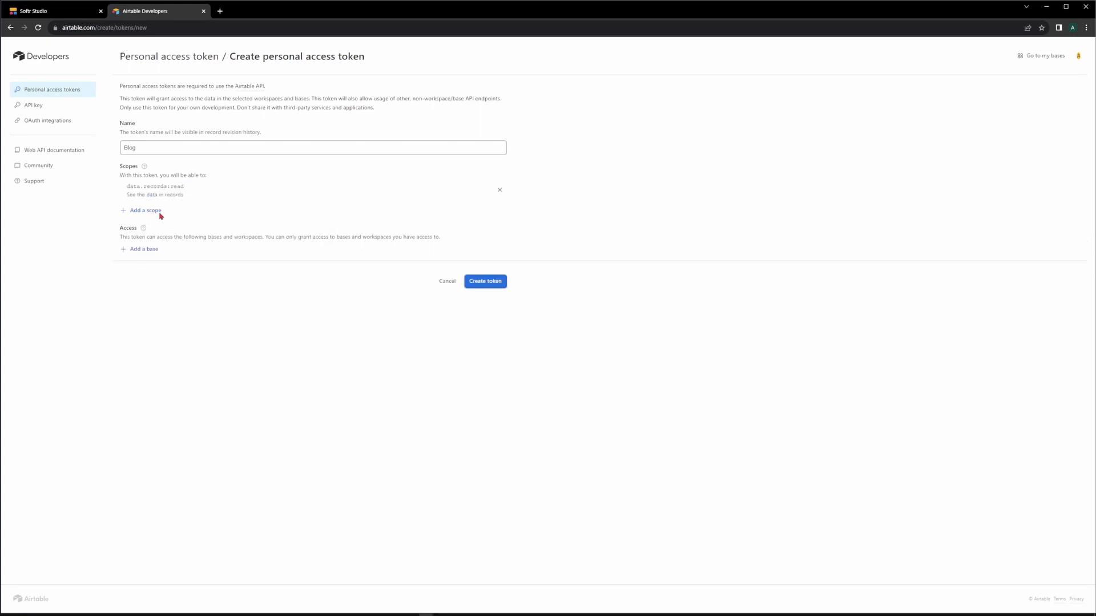
left_click(159, 211)
left_click(162, 259)
left_click(154, 230)
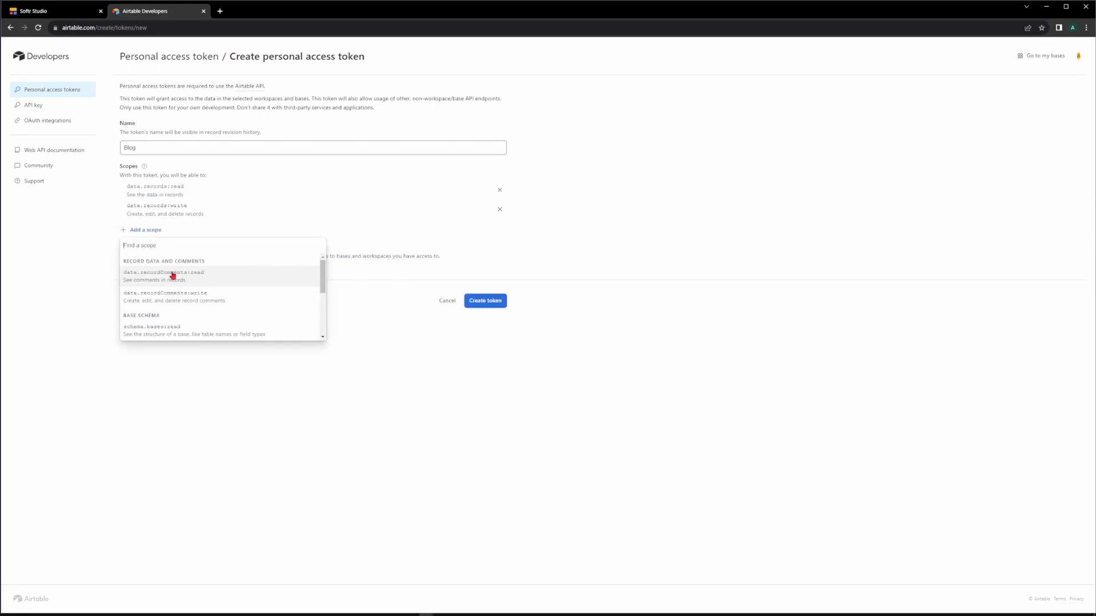
left_click(172, 275)
left_click(152, 248)
left_click(166, 296)
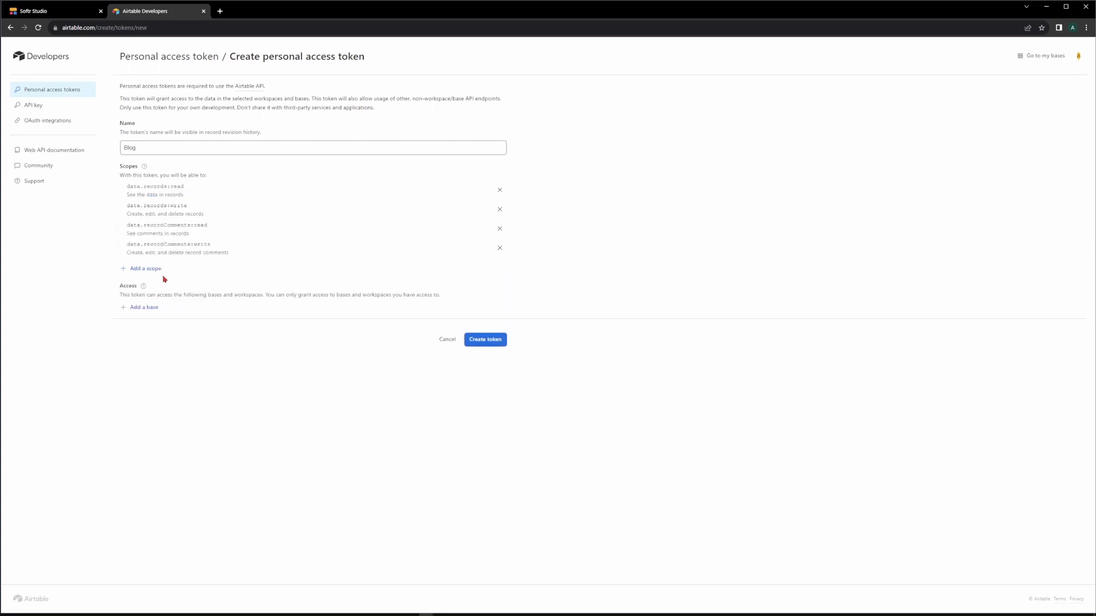
Add the scopes schema.bases:read, schema.bases:write, webhook:manage and block:manage to the token.
left_click(153, 268)
left_click(166, 321)
left_click(150, 289)
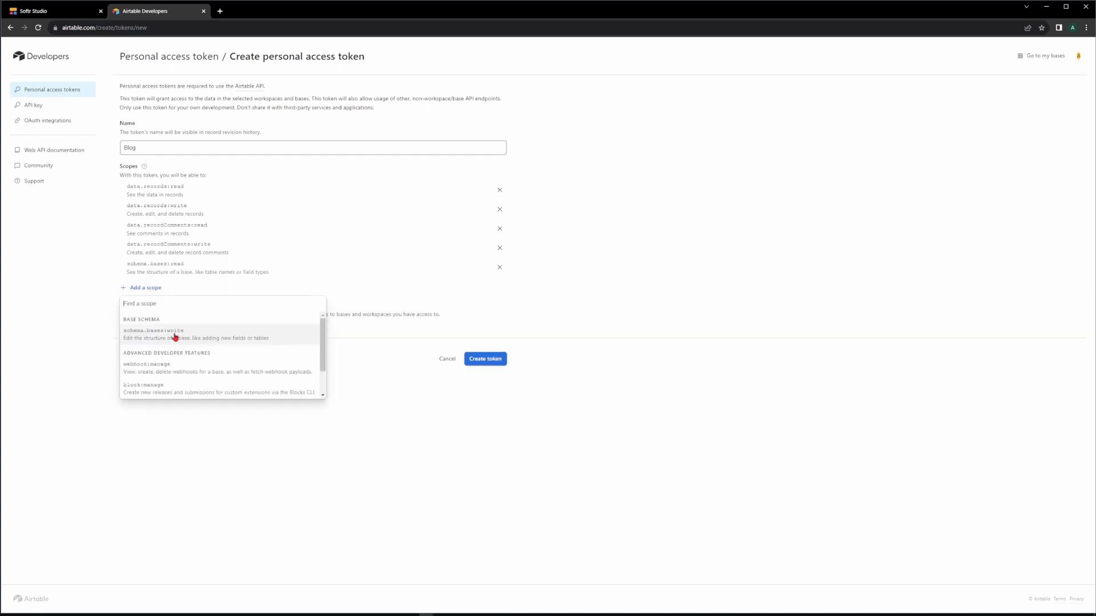
left_click(175, 337)
left_click(151, 307)
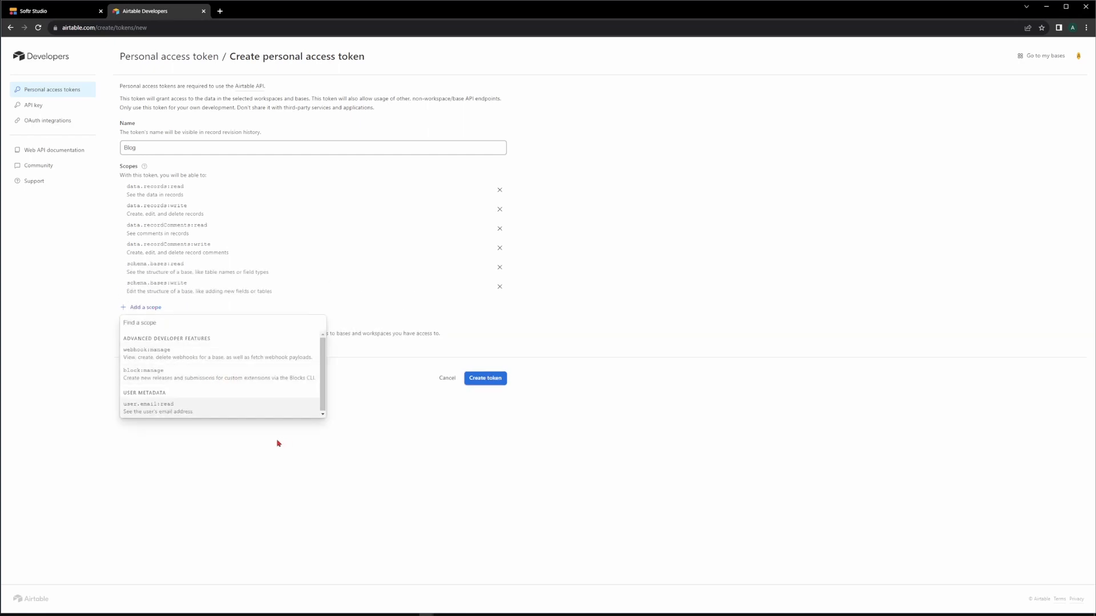
left_click(218, 358)
left_click(141, 327)
left_click(162, 372)
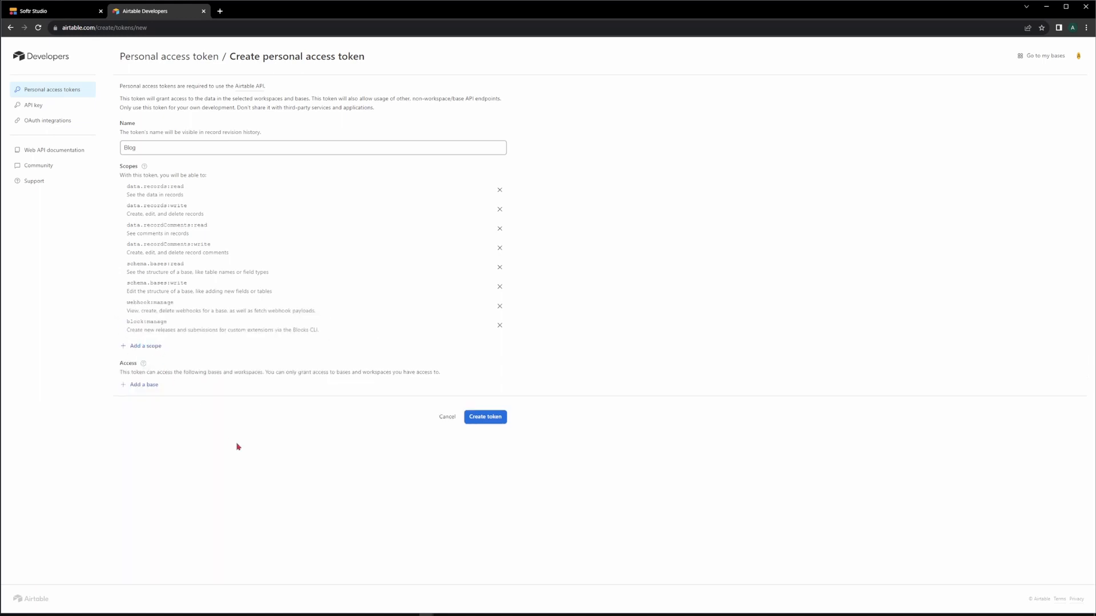
Grant the token access to the Blog base, then create the token and copy it.
left_click(145, 390)
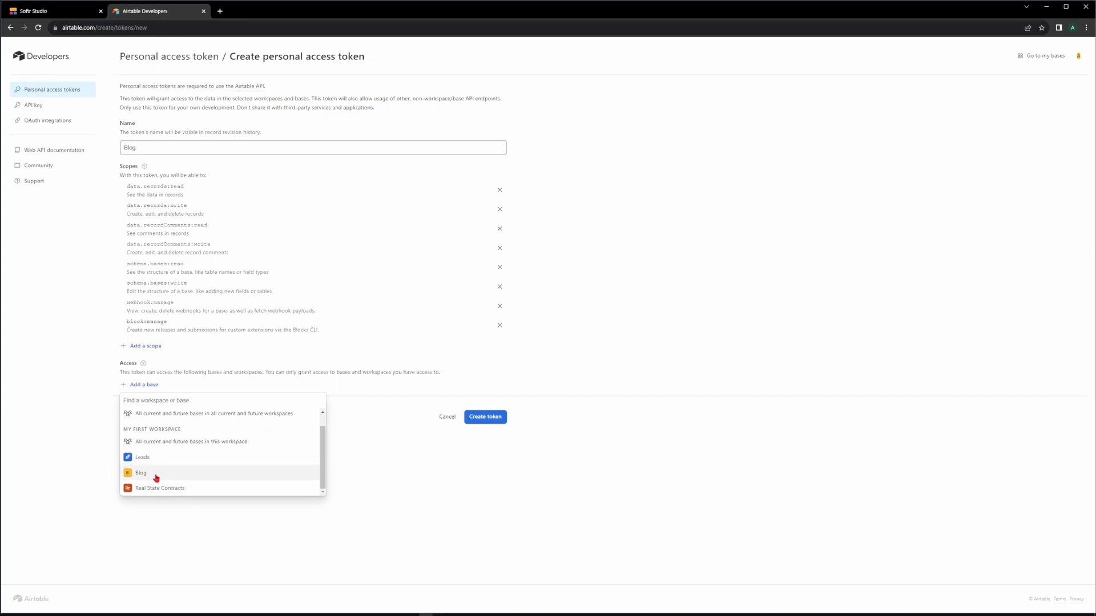
left_click(156, 475)
left_click(485, 444)
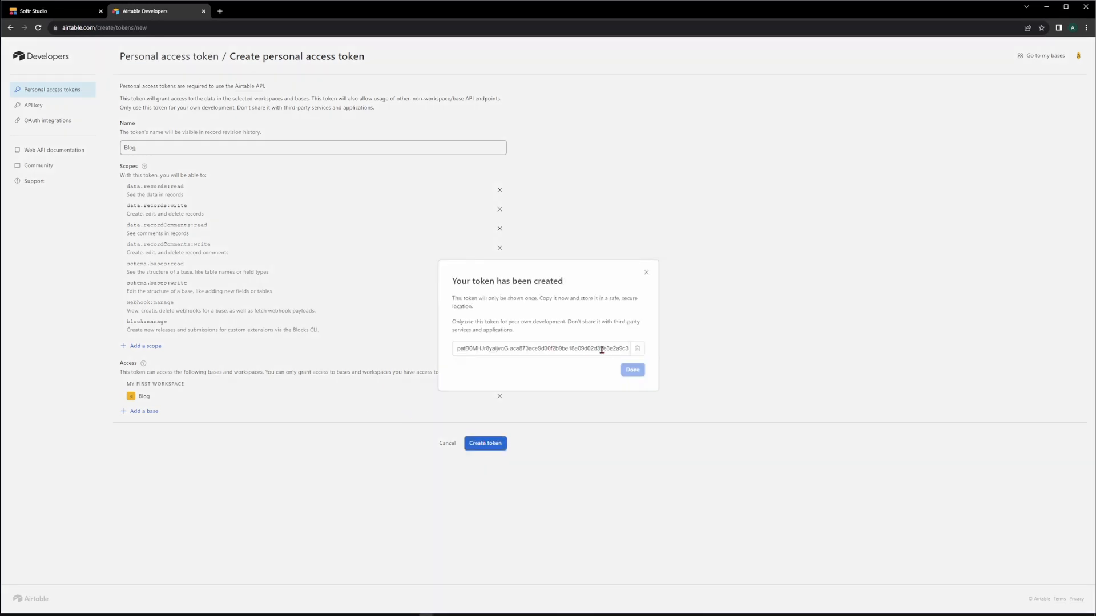
left_click(637, 348)
left_click(631, 371)
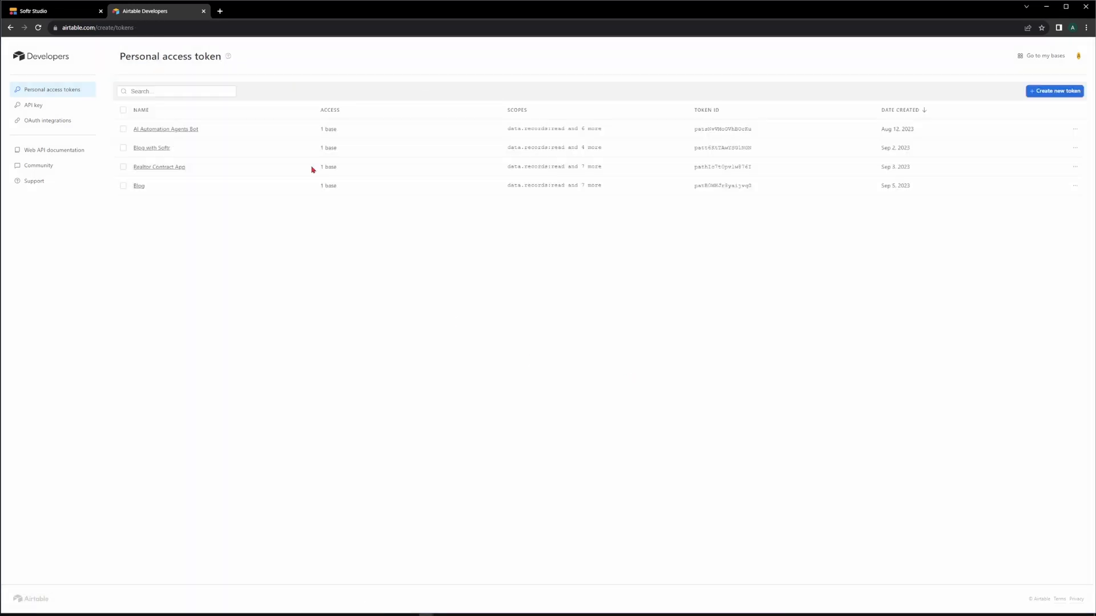
Switch to Softr and paste the personal access token into the Airtable connection setup.
left_click(69, 12)
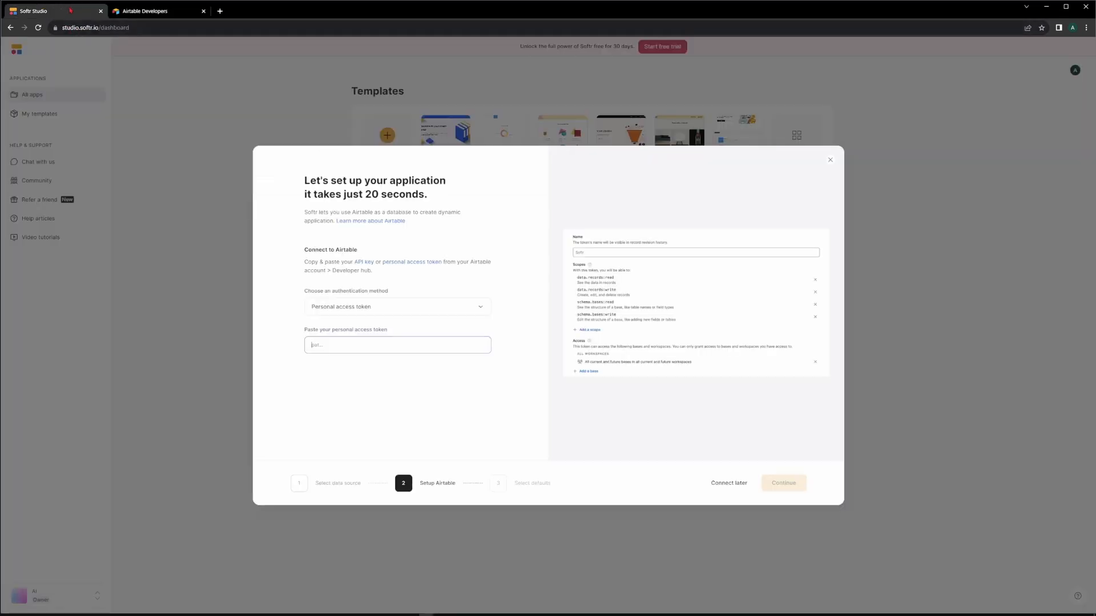
left_click(337, 344)
key("ctrl+v")
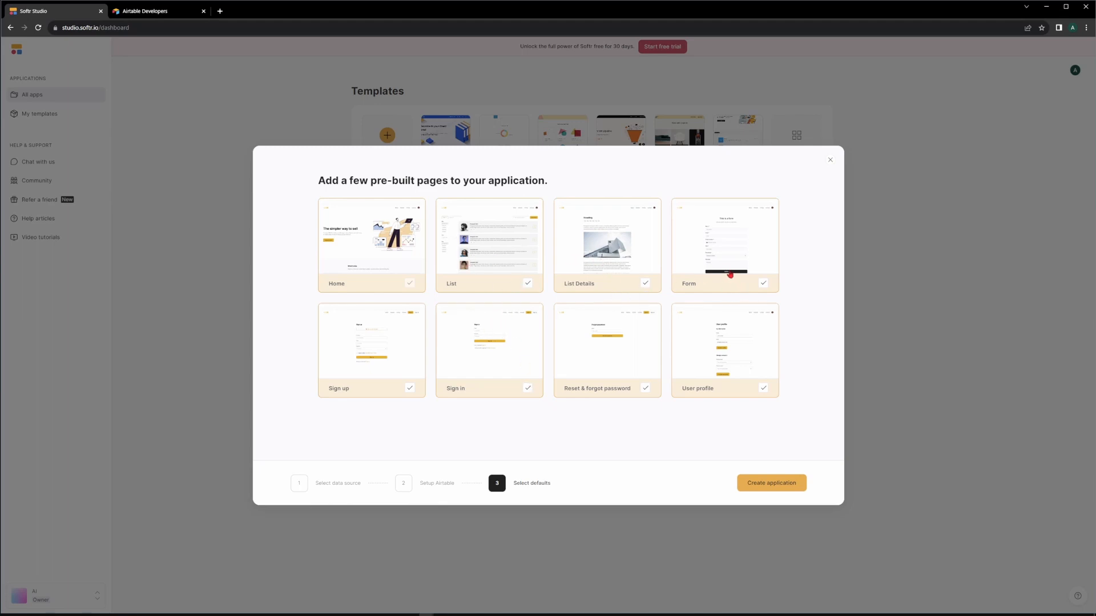
Create the application without the pre-built Form, Sign up, Sign in, Reset & forgot password and User profile pages.
left_click(724, 267)
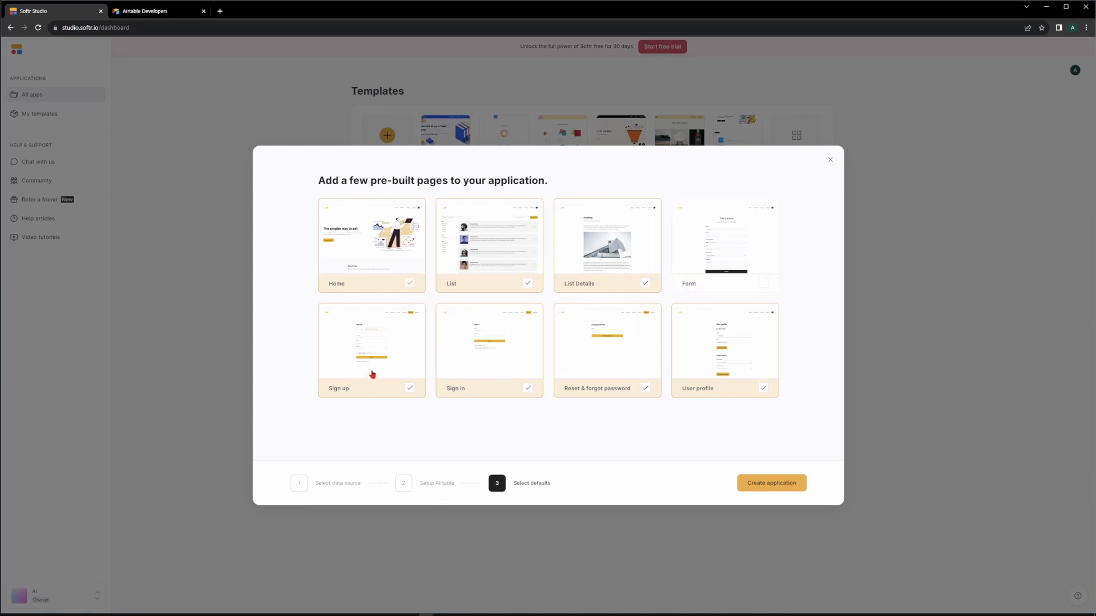
left_click(372, 374)
left_click(497, 368)
left_click(627, 370)
left_click(742, 370)
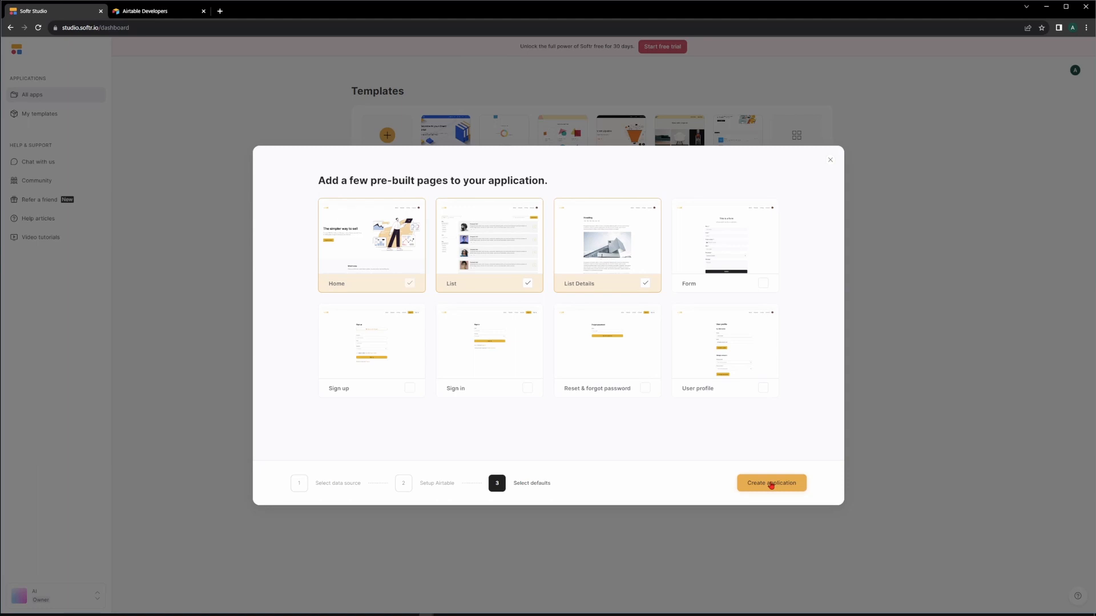
left_click(771, 485)
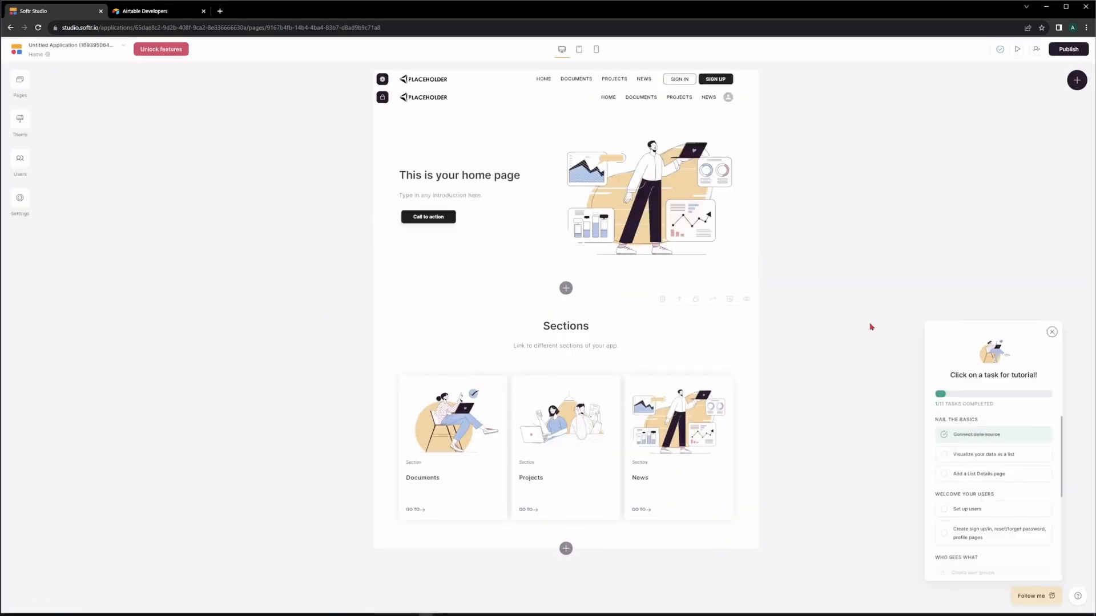
Dismiss the tutorial checklist and open the settings of the home page's header block with its navigation links.
left_click(1052, 333)
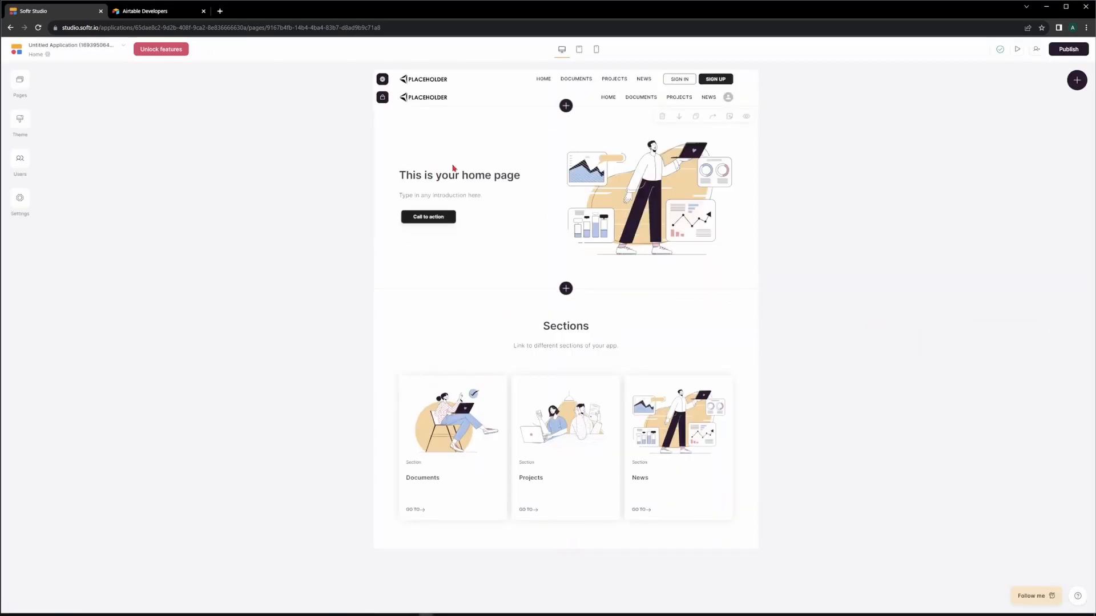
left_click(445, 171)
left_click(447, 92)
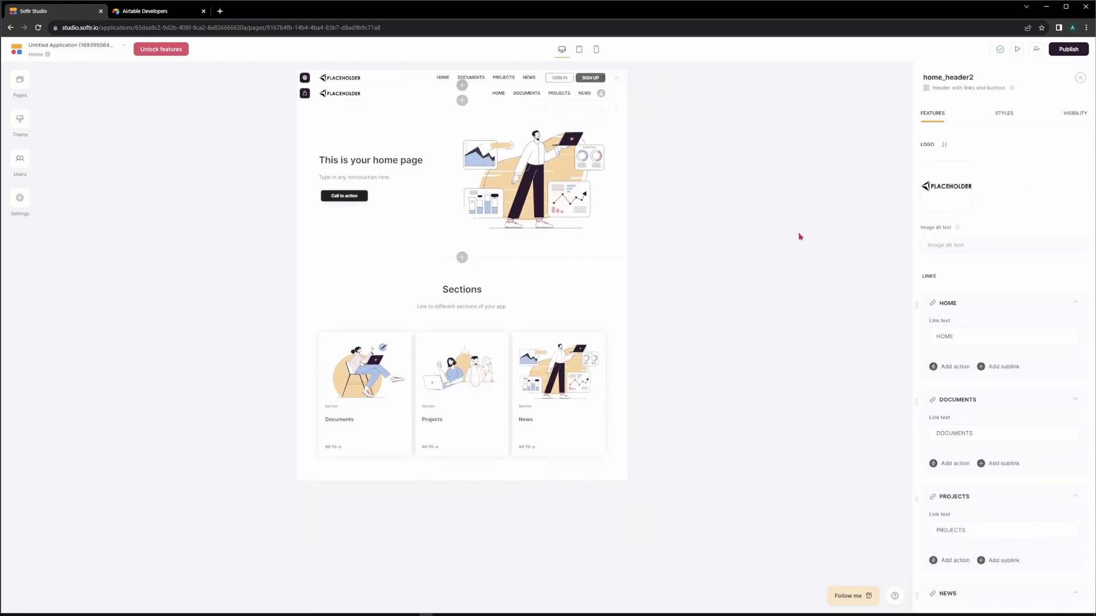
left_click(949, 332)
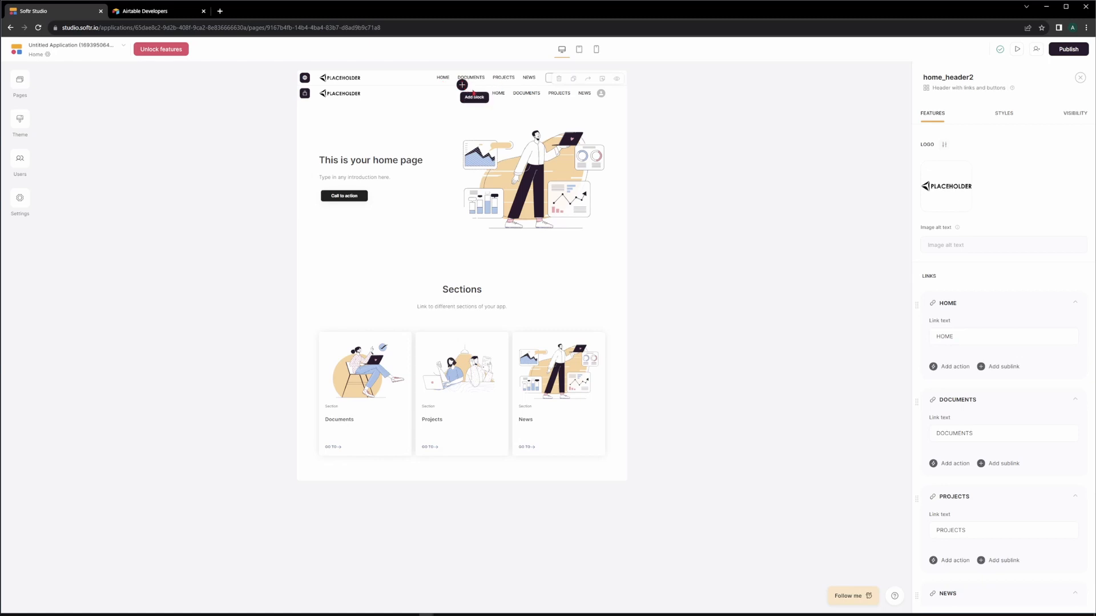
scroll(1003, 425, "down", 1)
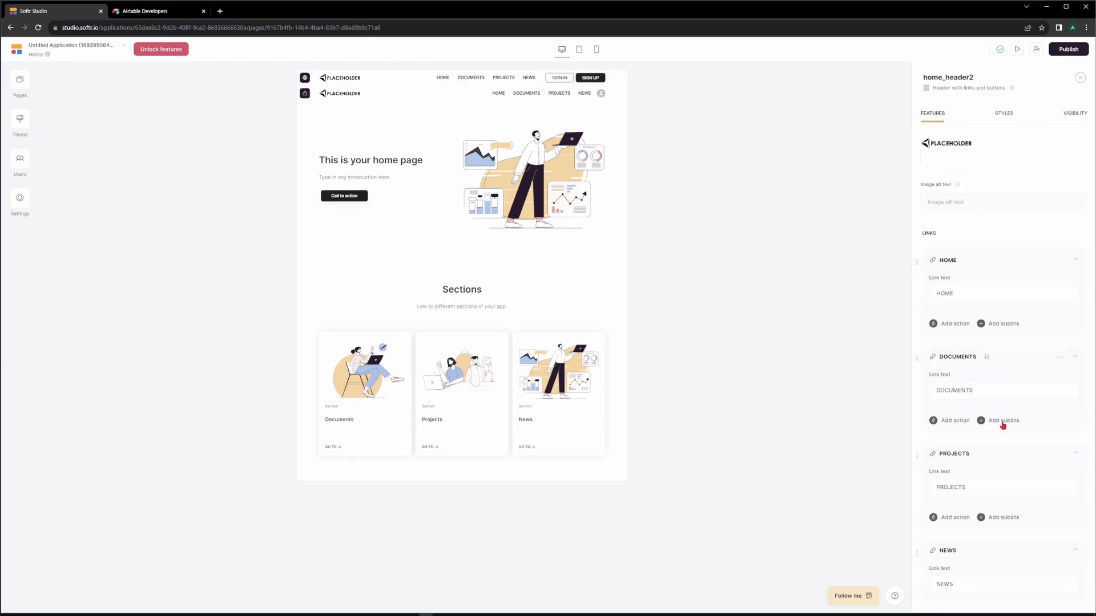
Rename the header's DOCUMENTS link to BLOGS and delete its PROJECTS and NEWS links.
double_click(980, 391)
type("BLOGS")
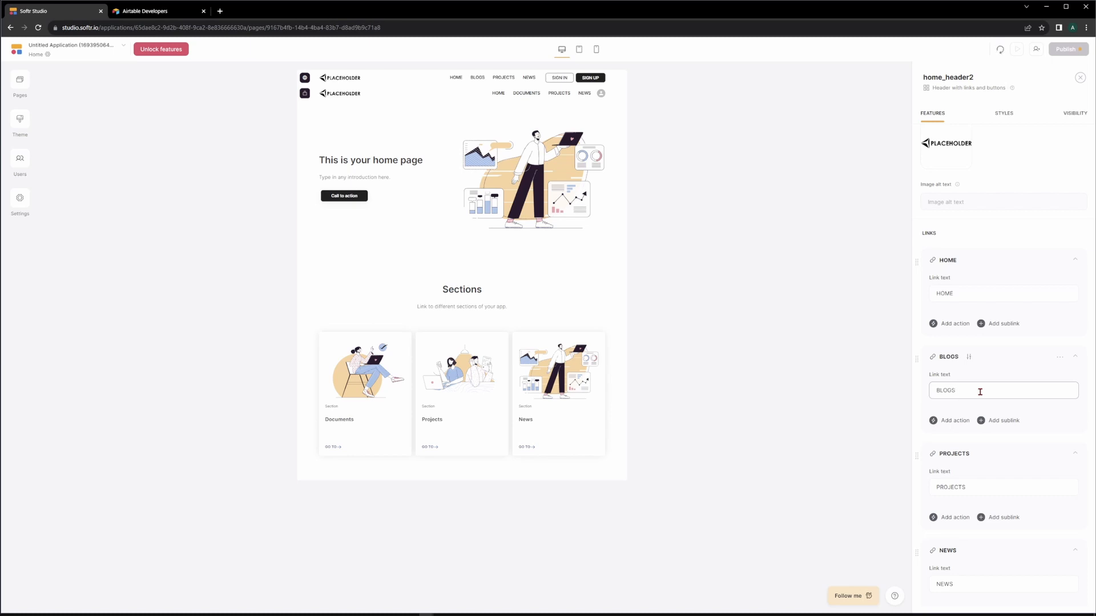
double_click(980, 392)
left_click(1060, 454)
left_click(1045, 471)
left_click(1060, 454)
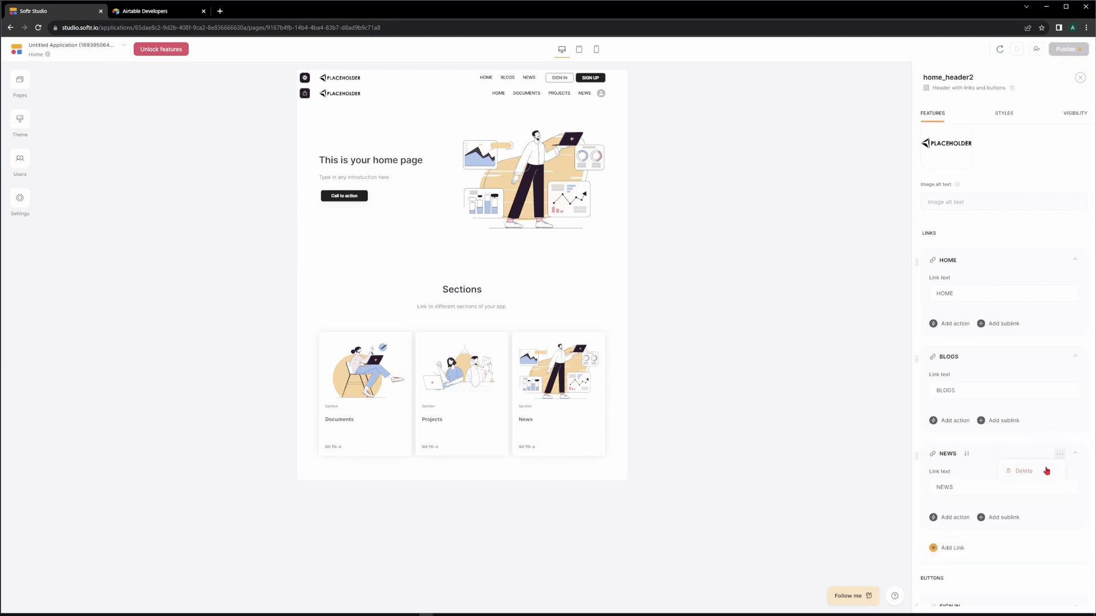
left_click(1046, 471)
Delete the SIGN IN and SIGN UP buttons from the same header block.
scroll(1050, 475, "down", 1)
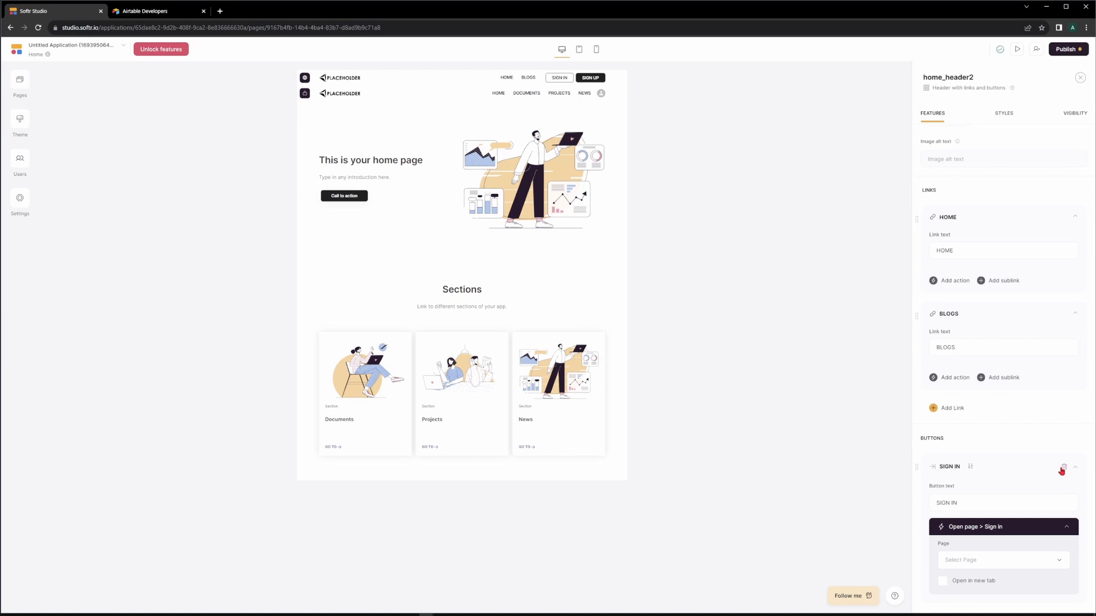
left_click(1061, 471)
left_click(1066, 471)
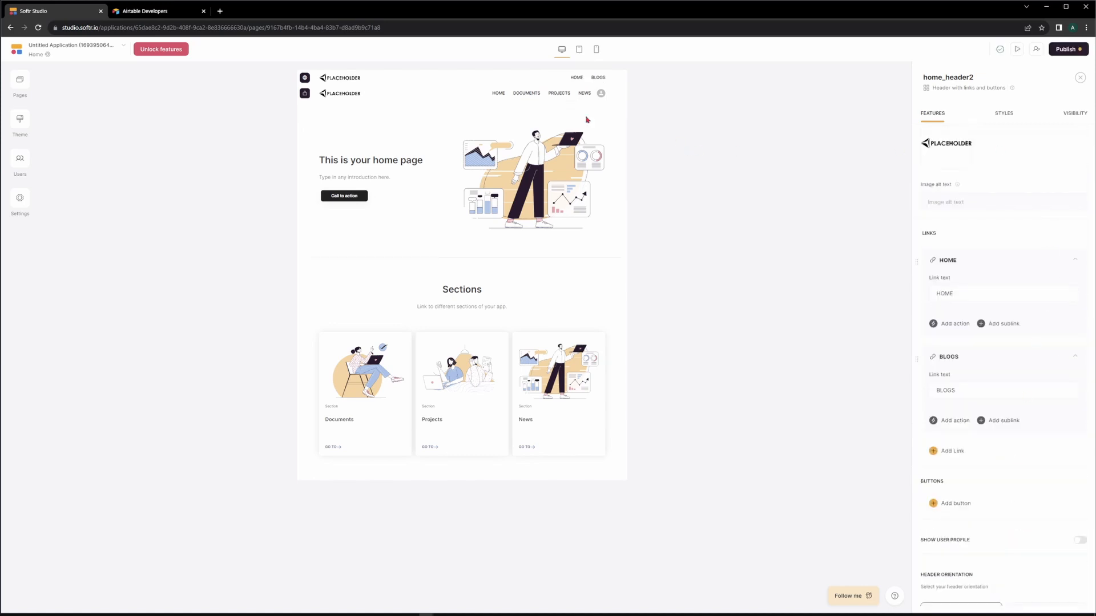
In the second header block, rename the PROJECTS link to BLOGS and delete the NEWS link.
left_click(511, 98)
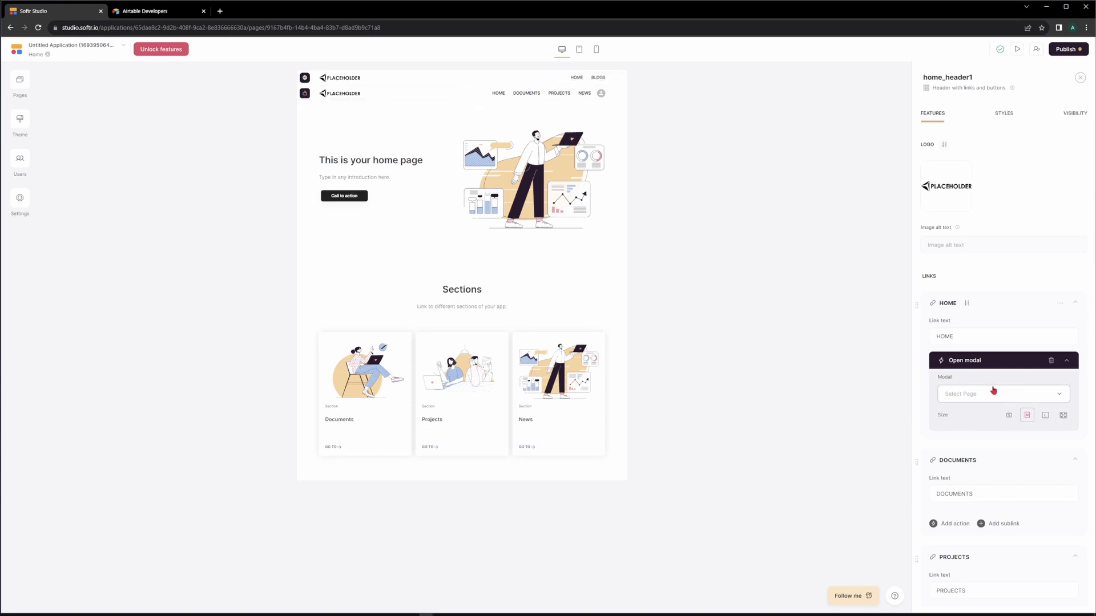
scroll(1004, 348, "down", 2)
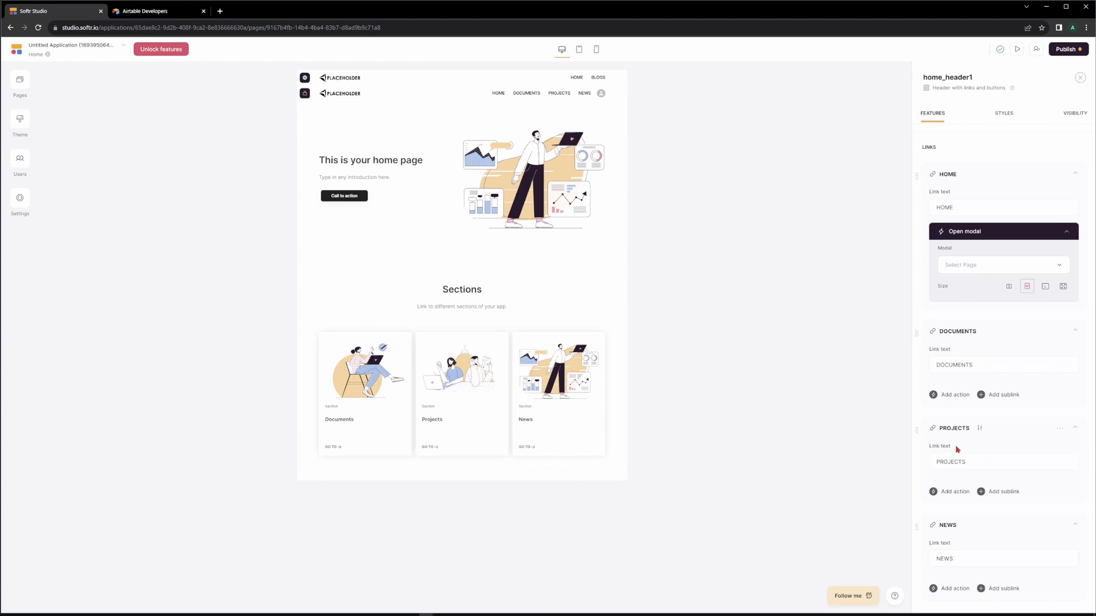
double_click(973, 460)
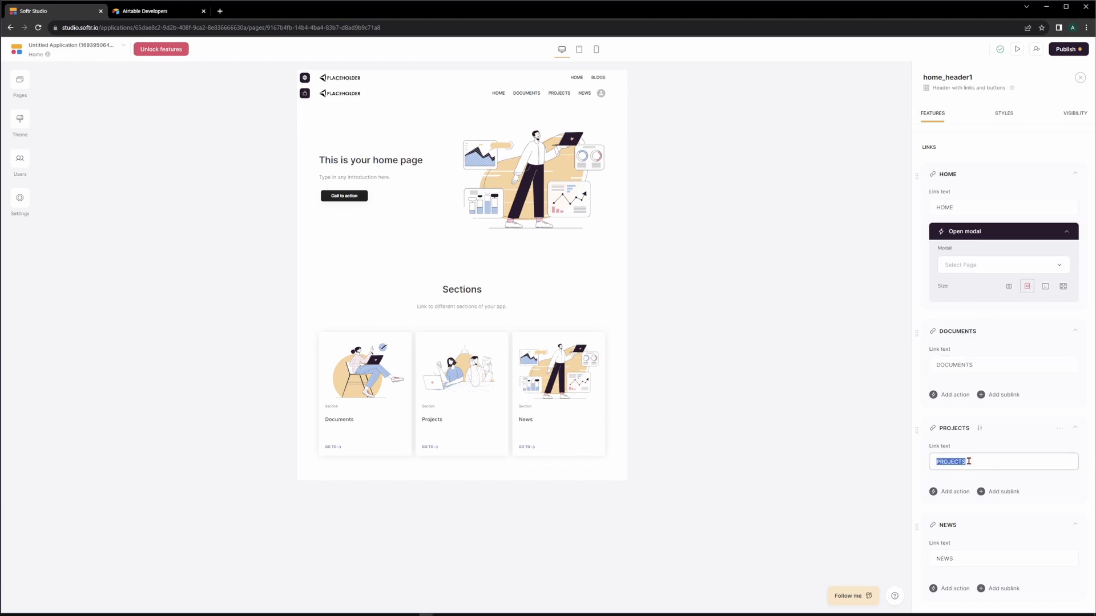
type("BLOGS")
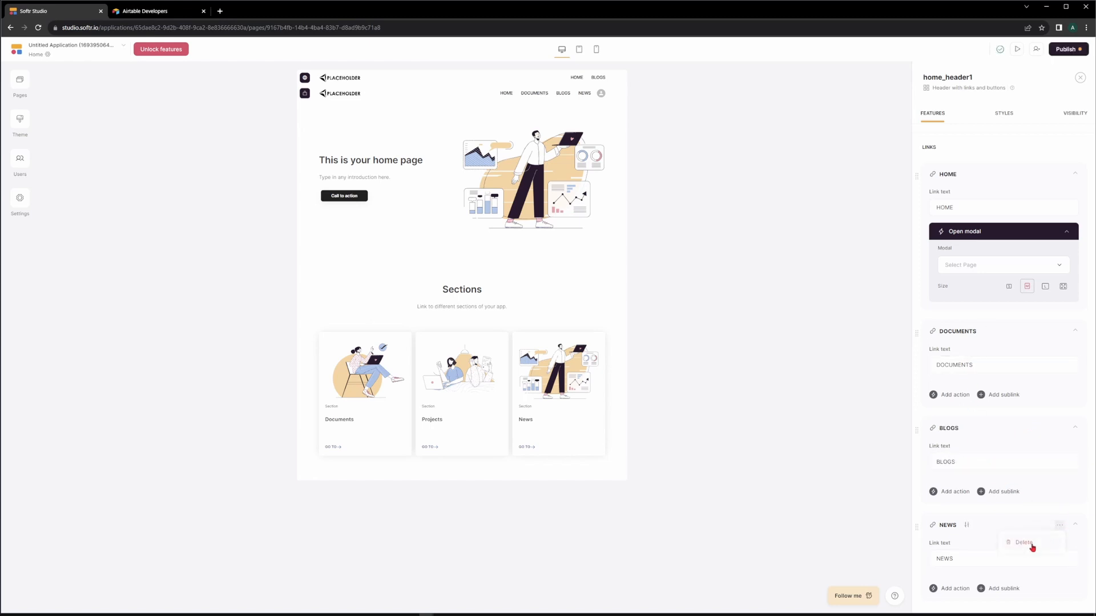
left_click(1060, 526)
scroll(1017, 522, "down", 2)
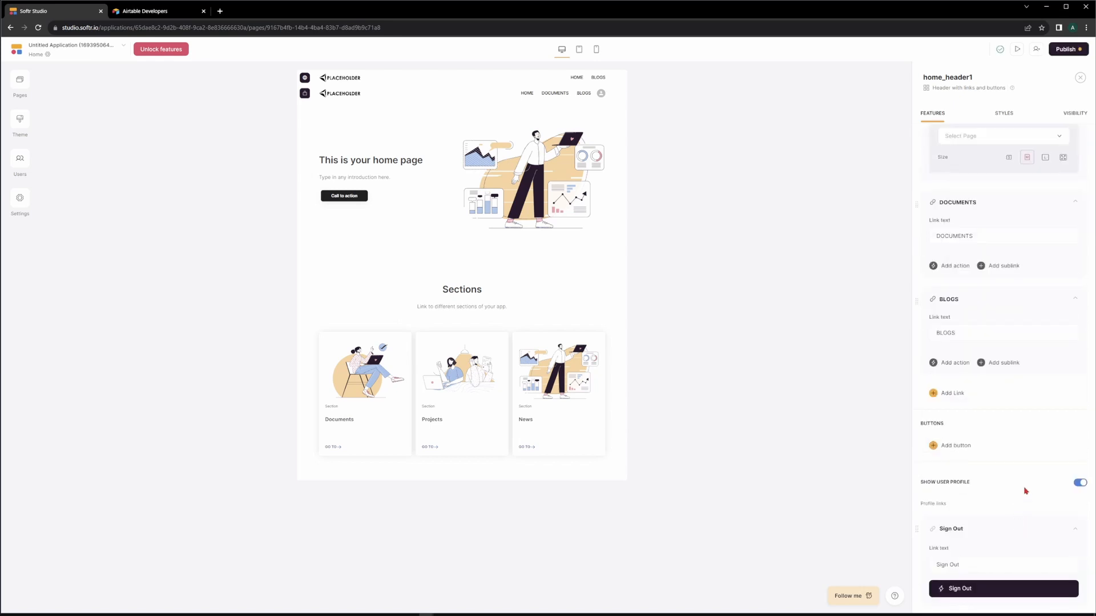
Rename the second header's DOCUMENTS link to BLOGS and delete the duplicate BLOGS link below it.
scroll(1023, 482, "up", 3)
double_click(987, 408)
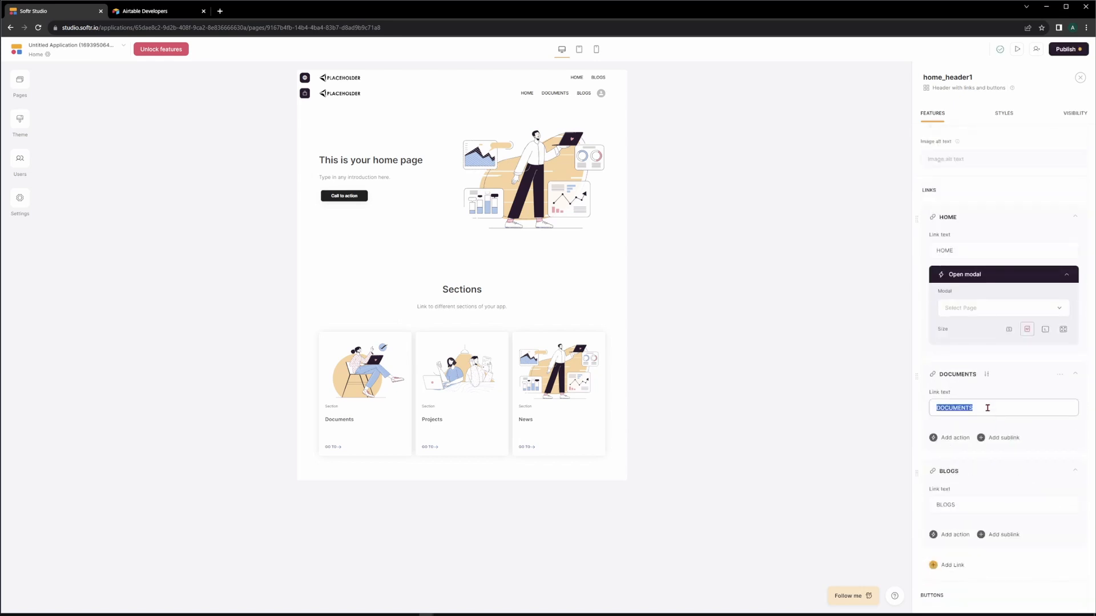
key("ctrl+v")
left_click(1060, 472)
left_click(1043, 489)
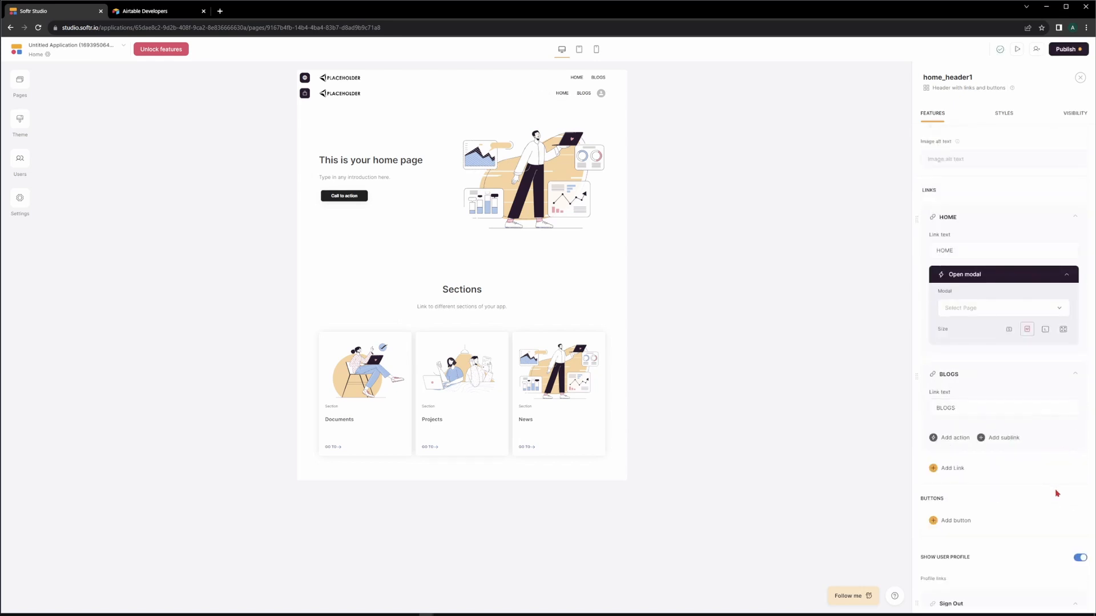
Delete the second header's user profile links and turn off its user profile display.
scroll(991, 558, "down", 2)
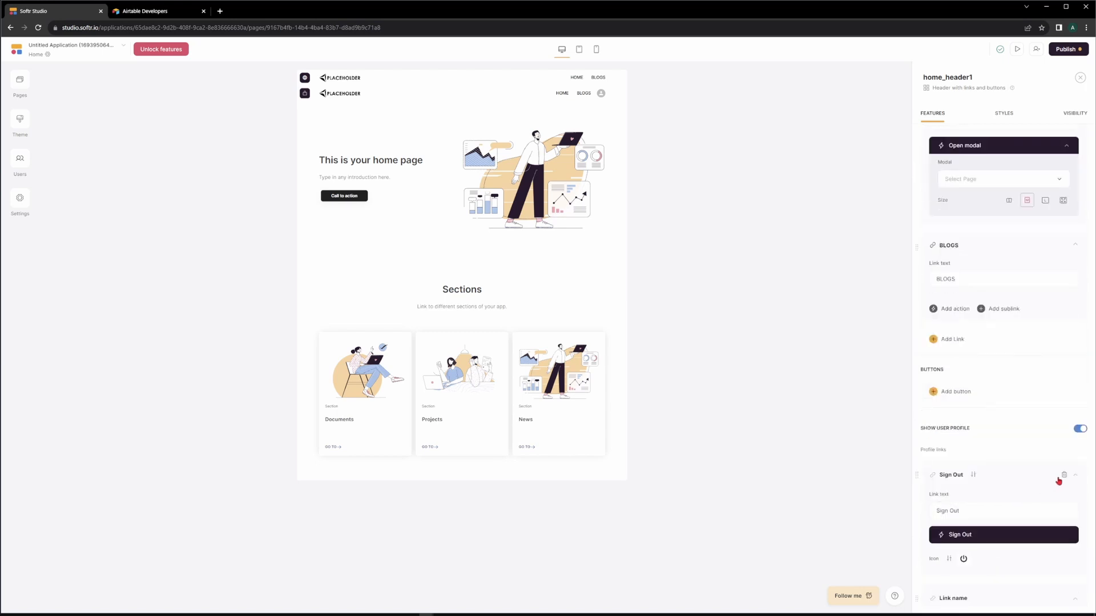
left_click(1063, 476)
left_click(1064, 476)
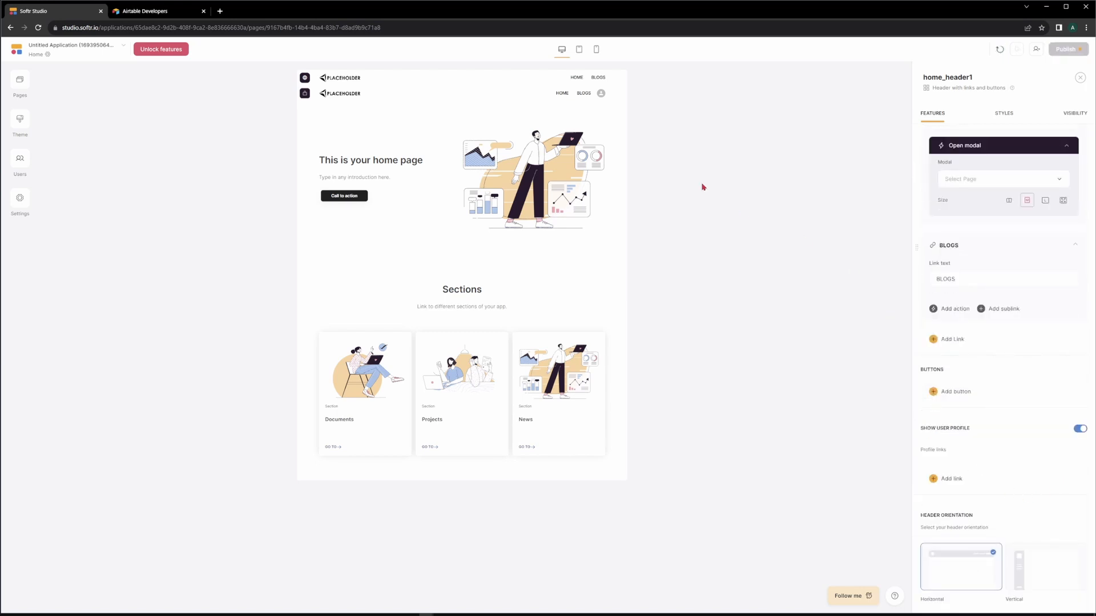
left_click(1079, 429)
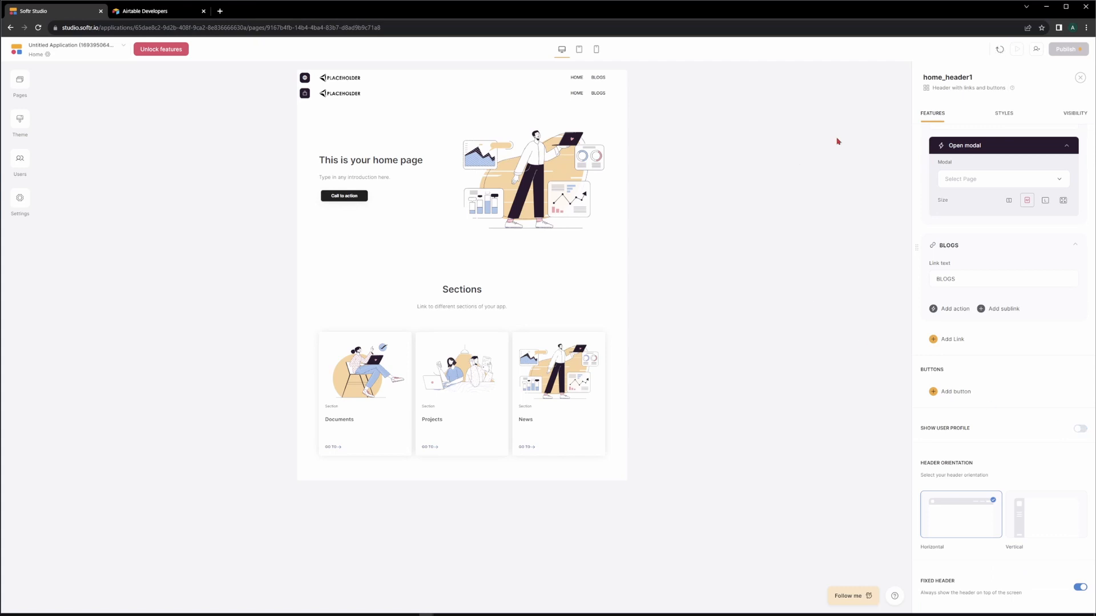
Close the second header's settings and open the first header's settings to examine its logo image option.
left_click(1079, 80)
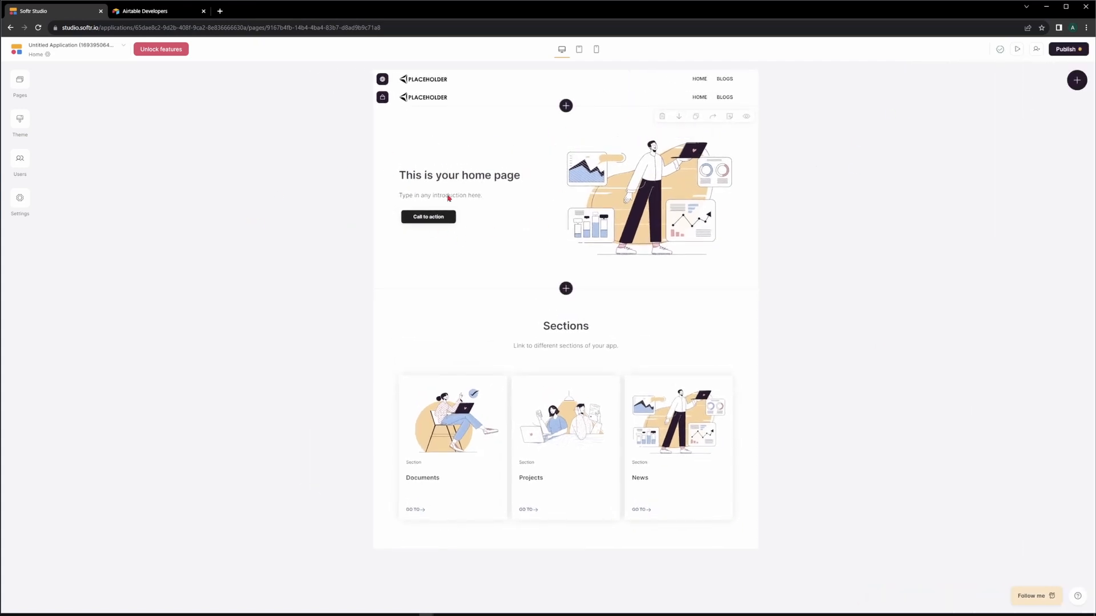
left_click(425, 106)
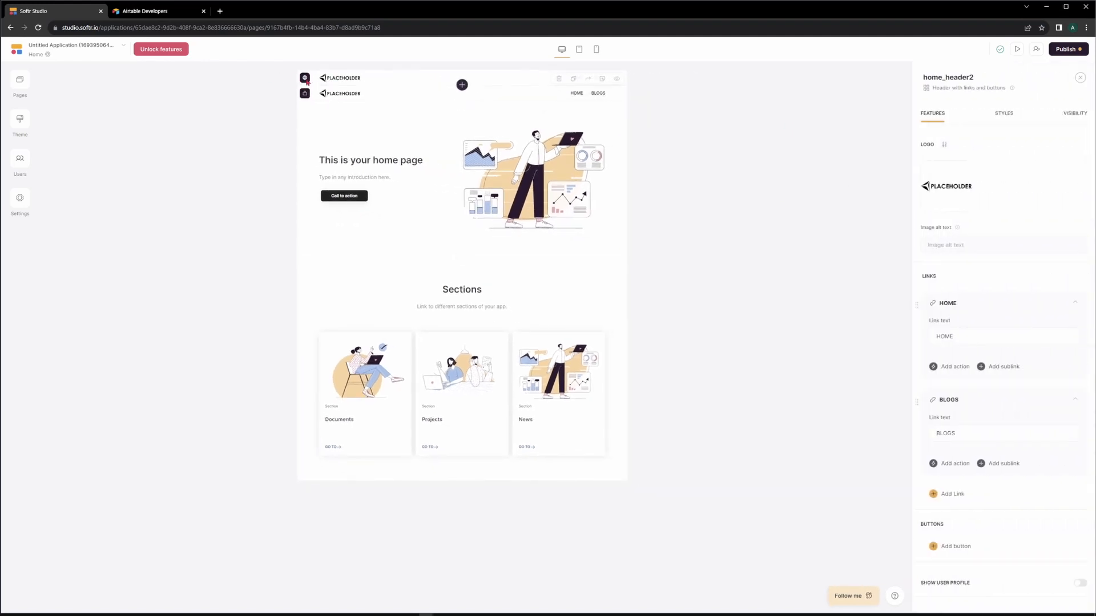
mouse_move(942, 198)
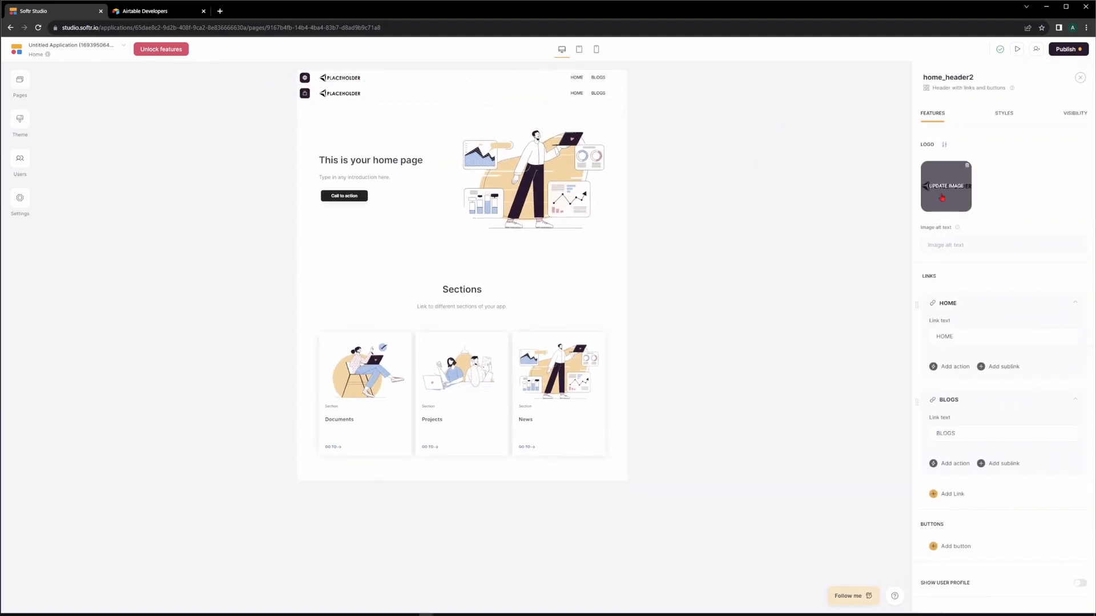
Set the home page hero block's title to "Welcome to my blogs".
left_click(356, 162)
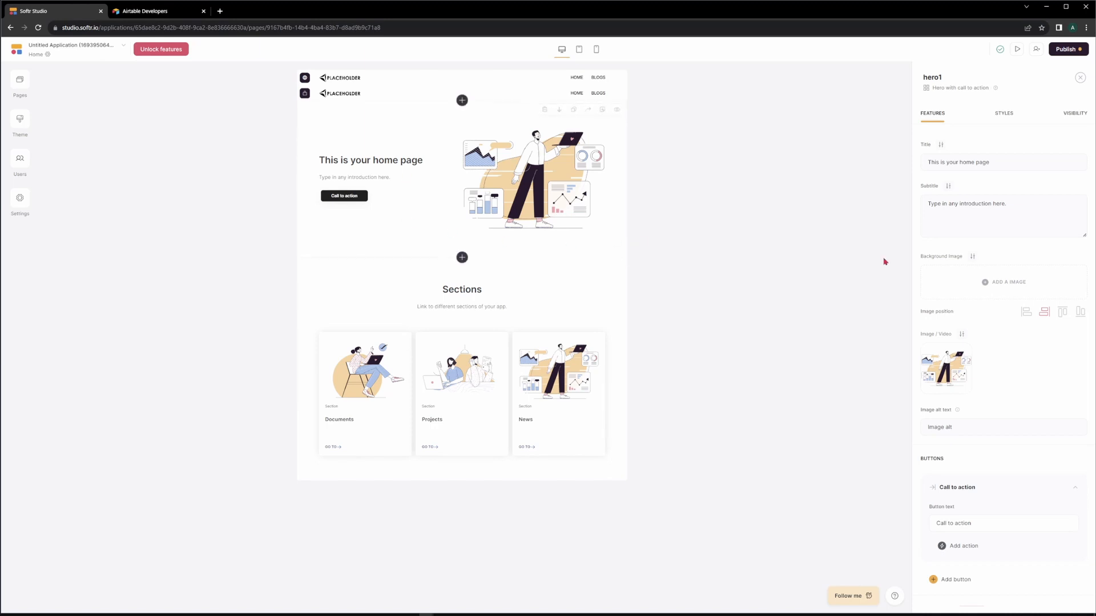
triple_click(989, 165)
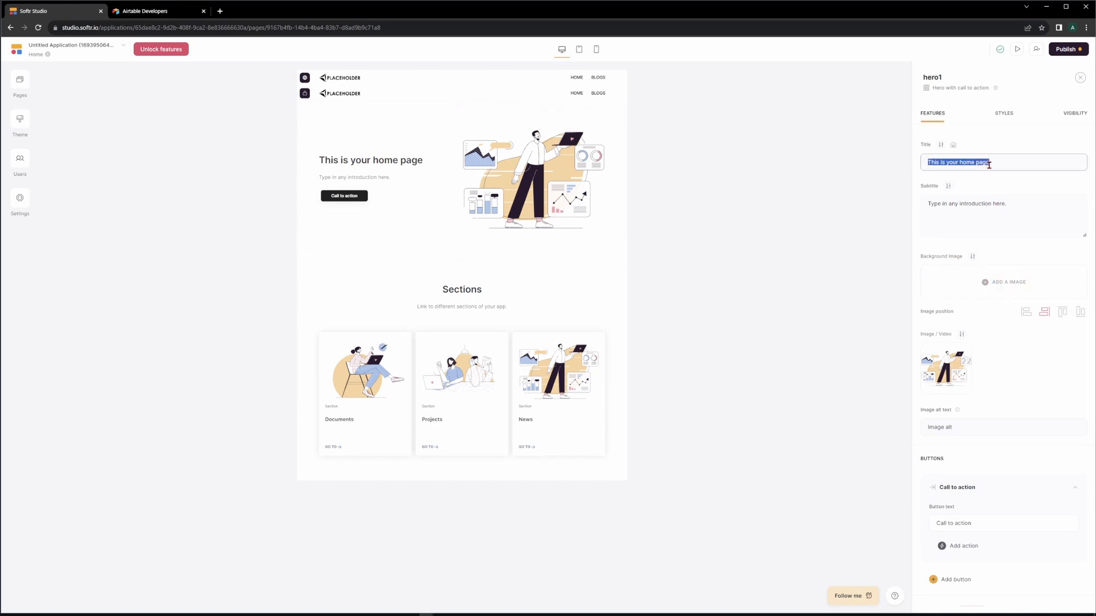
type("Welcome to my bvl")
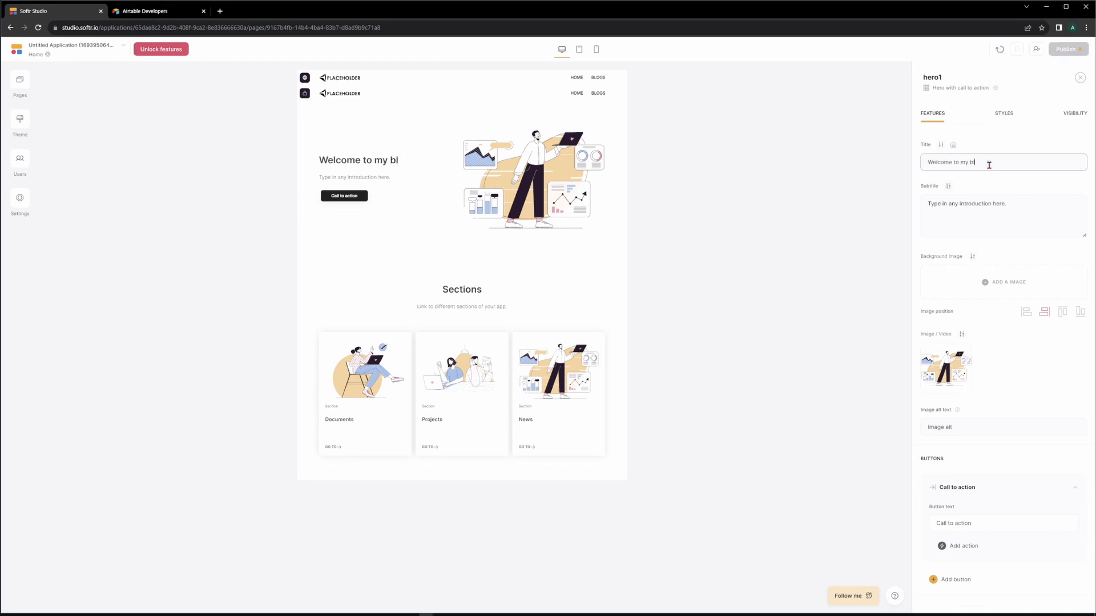
type("ogs")
Copy the hero title into the subtitle so it reads "Welcome to my blogs".
triple_click(994, 199)
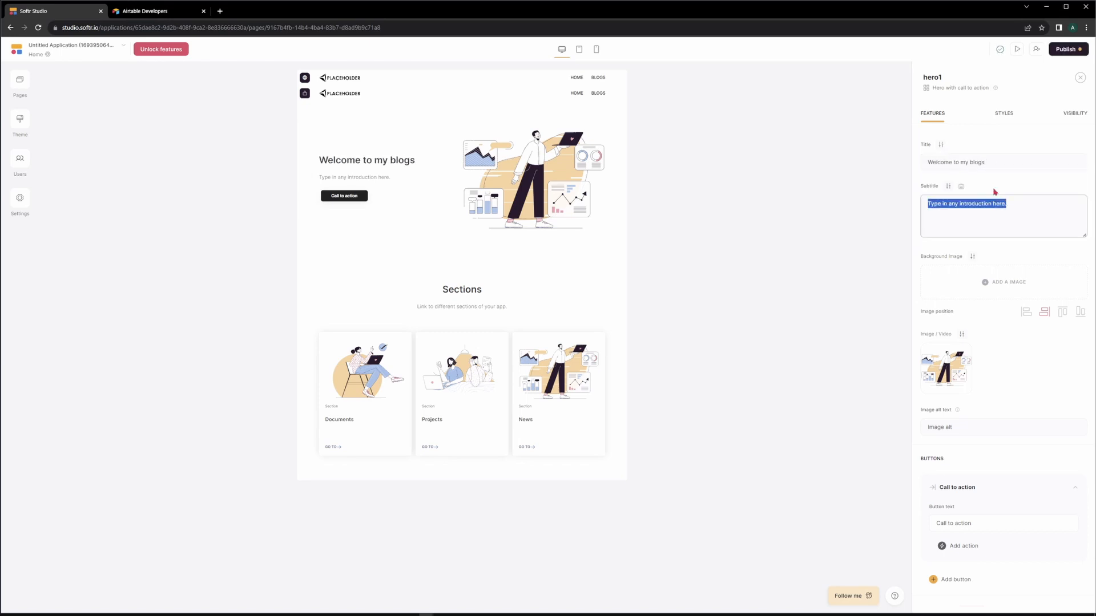
triple_click(990, 164)
left_click(987, 203)
key("ctrl+a")
type("Welcome to my blogs")
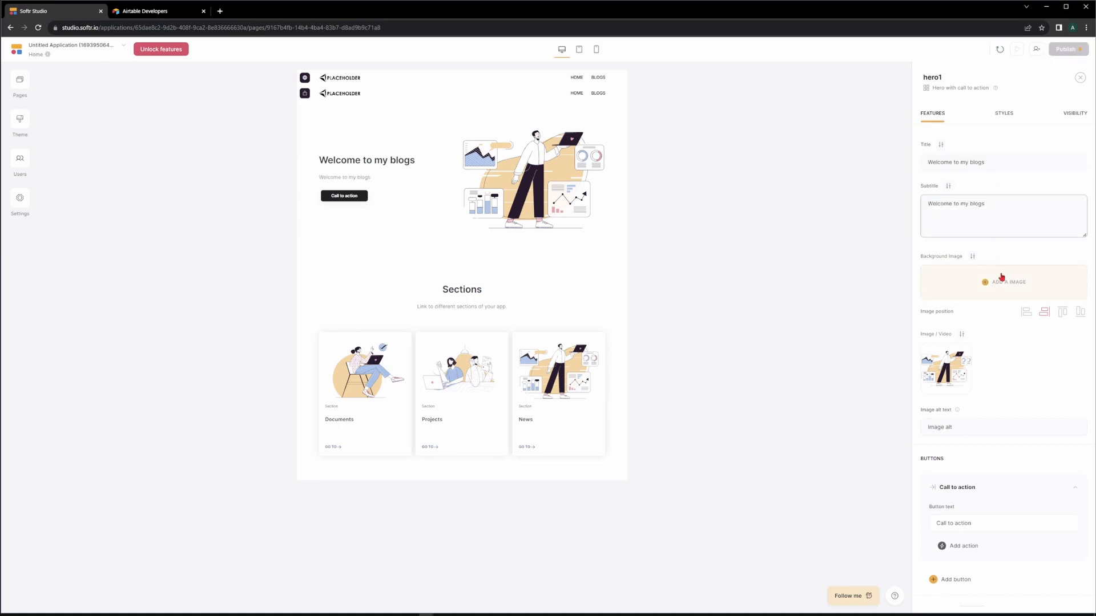
Change the hero block's call-to-action button text to "Blogs".
scroll(945, 368, "down", 1)
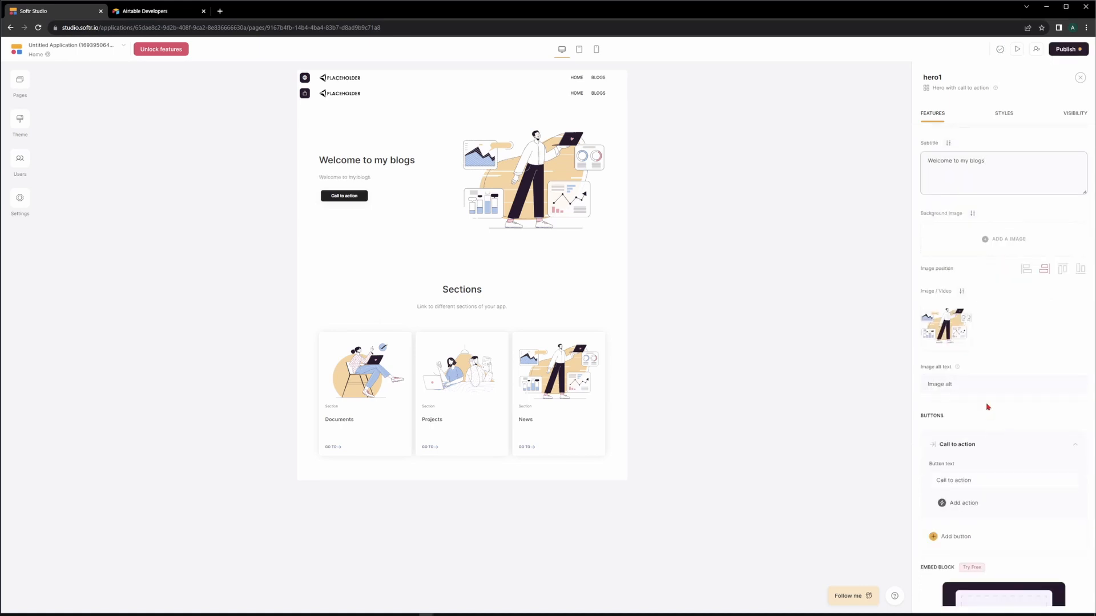
mouse_move(953, 344)
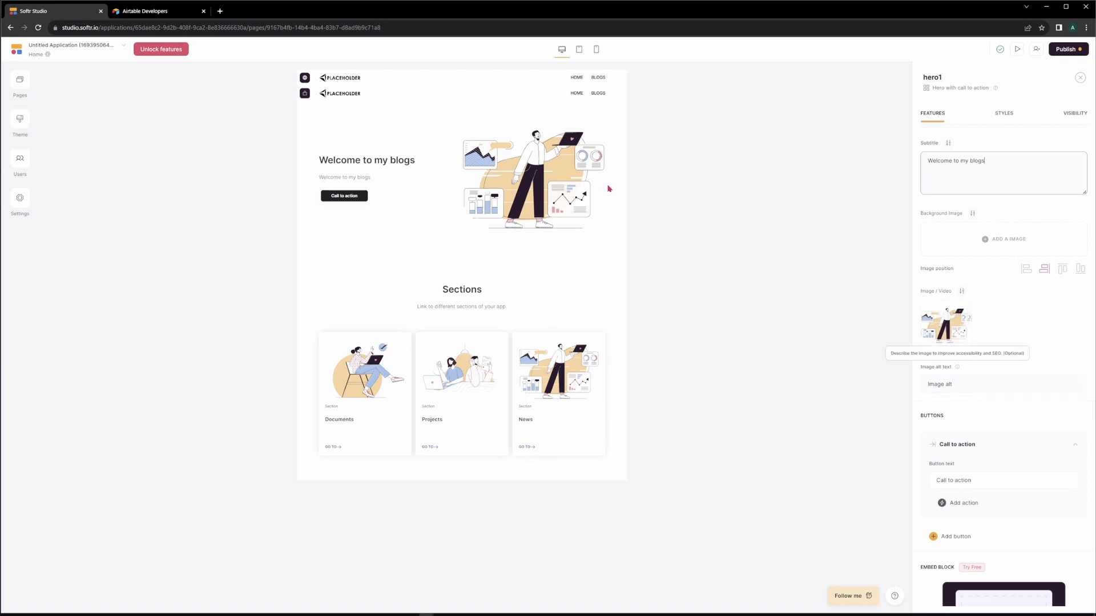
scroll(1019, 427, "down", 1)
left_click(972, 442)
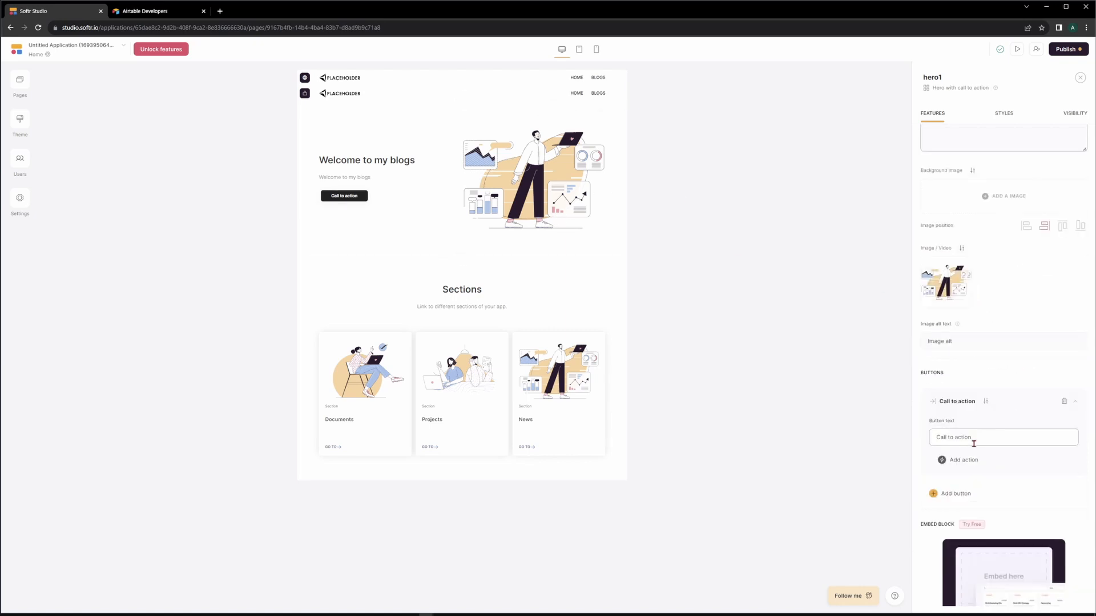
left_click_drag(973, 436, 919, 435)
type("Blogs")
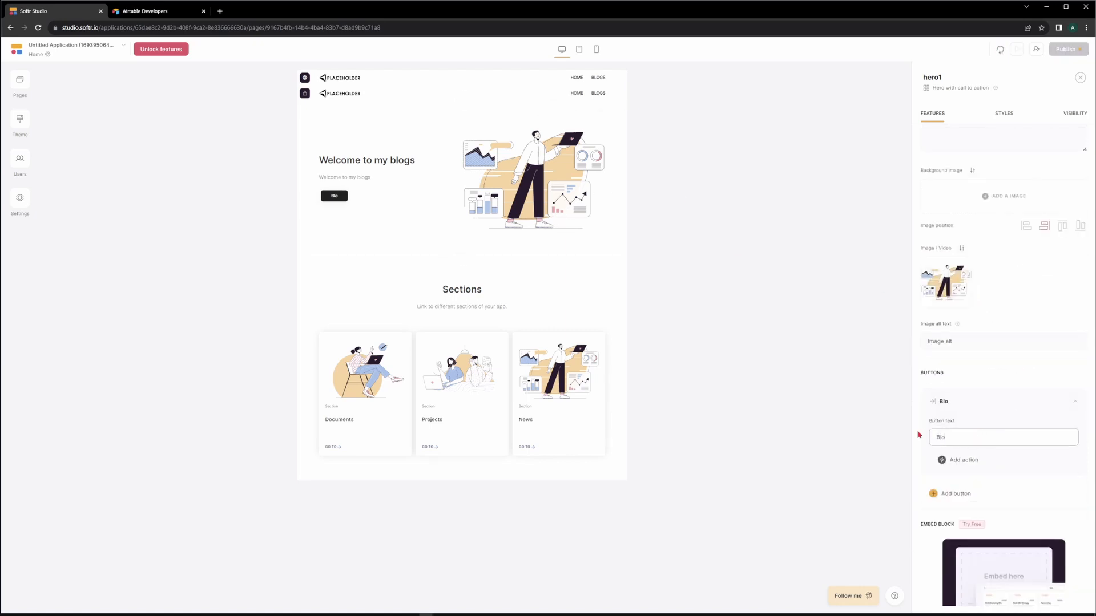
left_click_drag(965, 438, 935, 438)
left_click(954, 437)
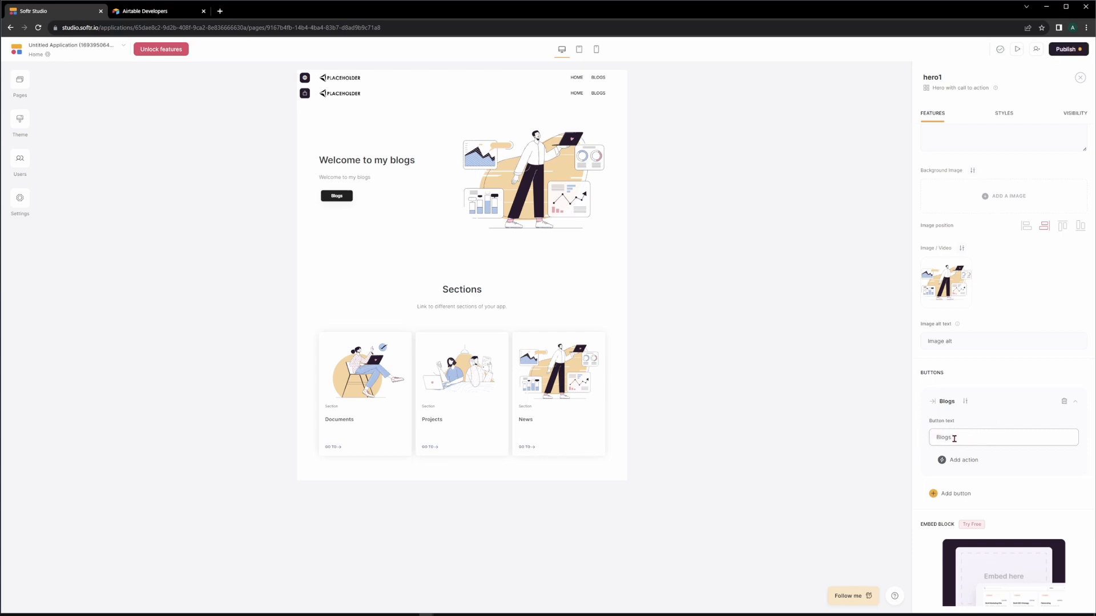
Examine the Blogs button's action options and the existing List page, and return to the Home page.
scroll(970, 437, "down", 1)
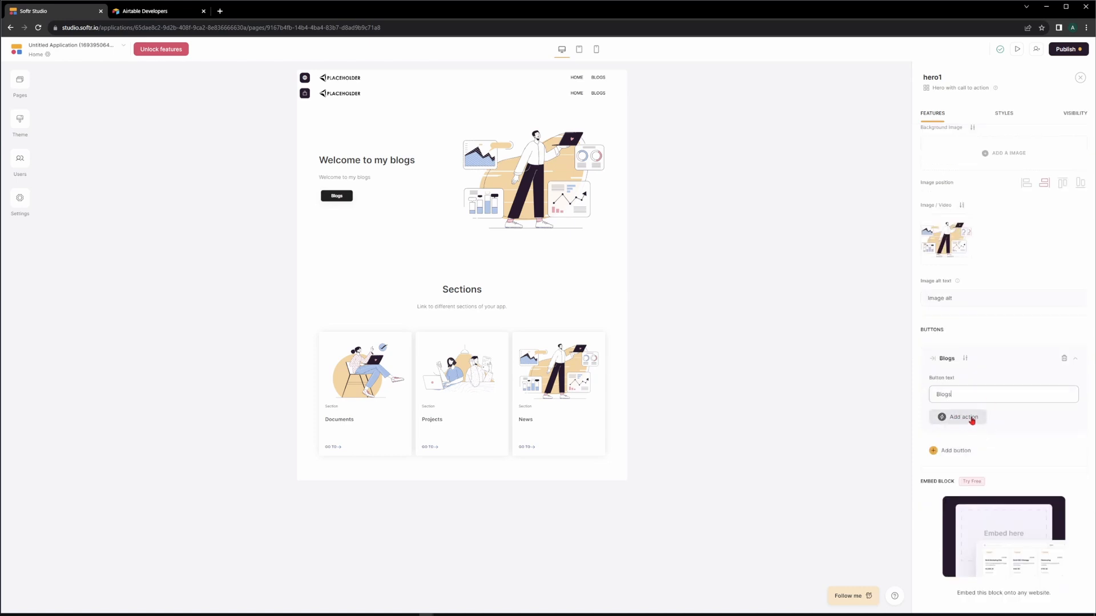
left_click(970, 418)
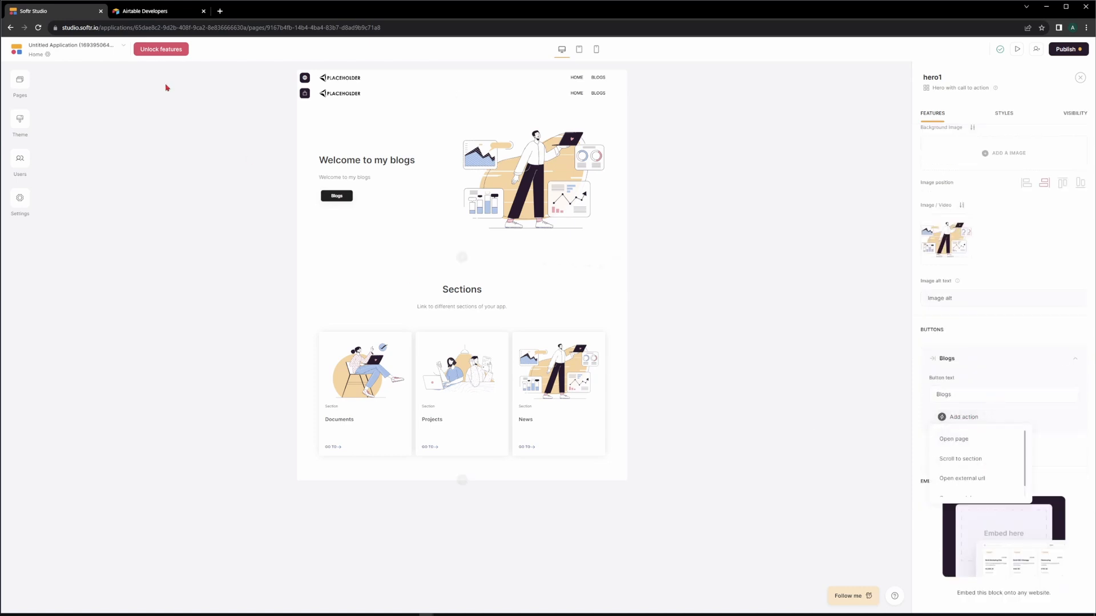
left_click(20, 82)
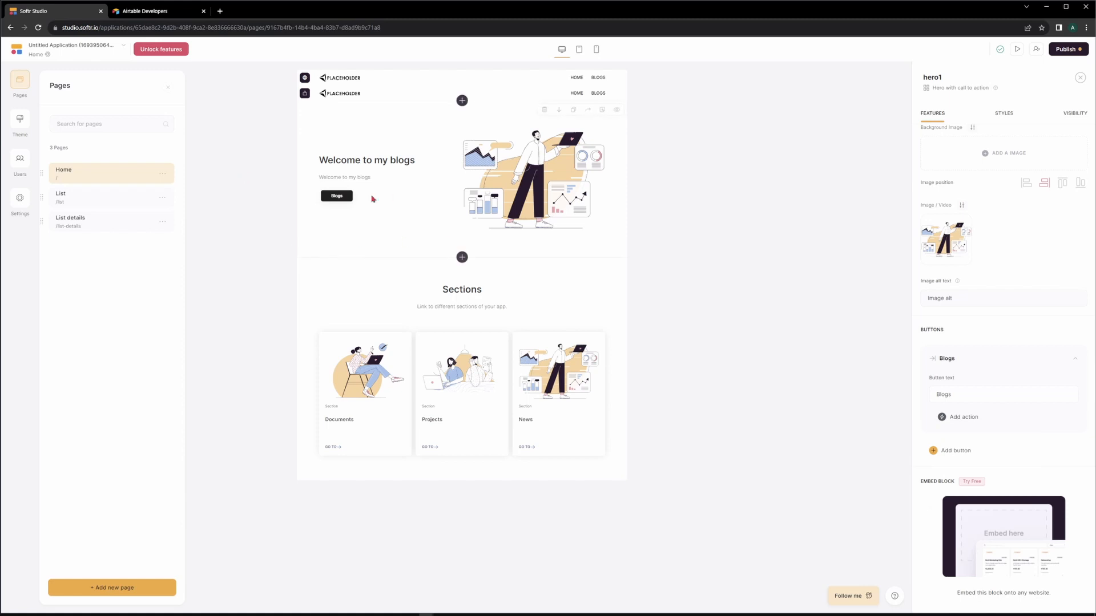
left_click(102, 200)
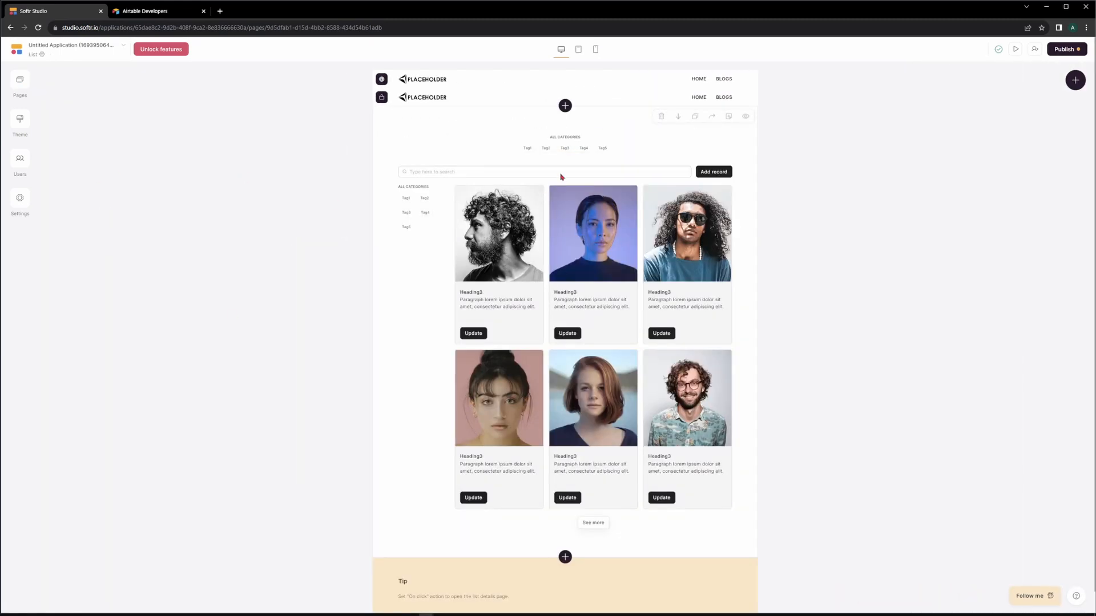
left_click(23, 94)
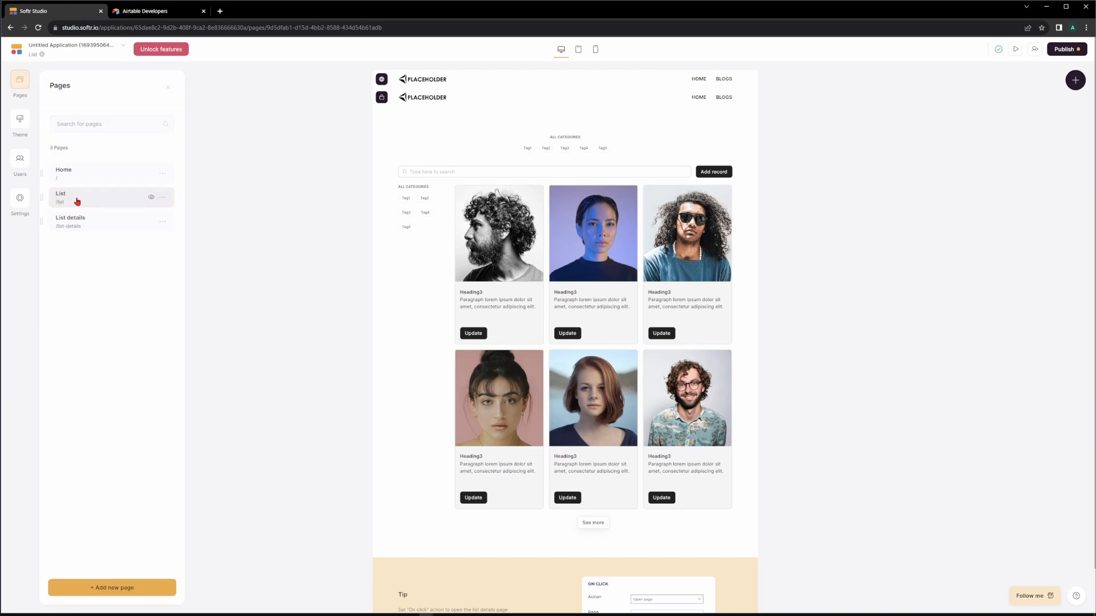
left_click(88, 171)
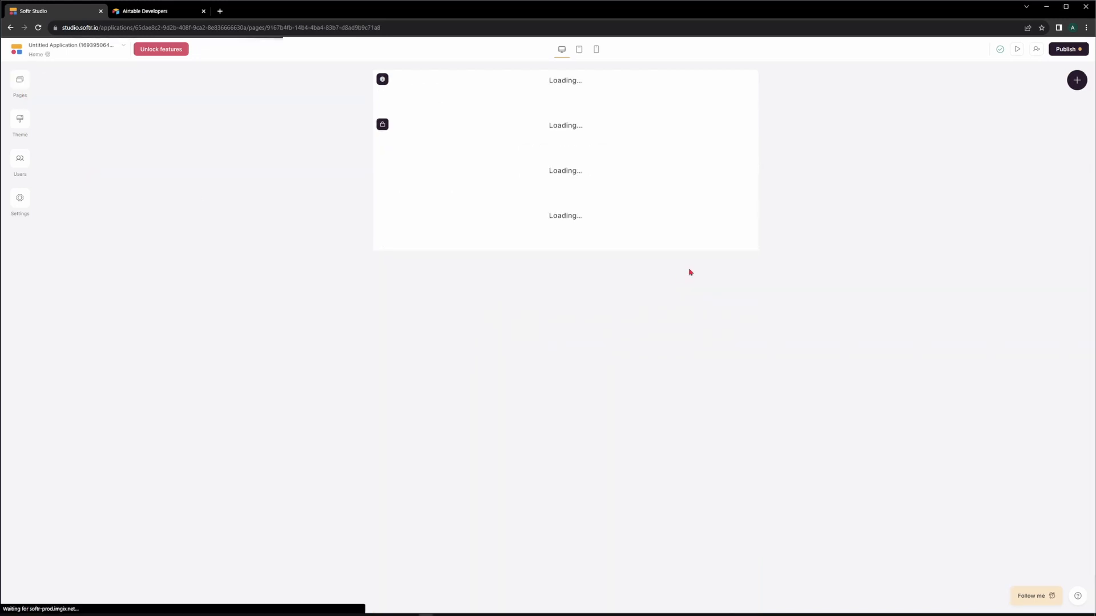
Add an Open page action to the hero block's Blogs button, leading to the List page.
left_click(421, 227)
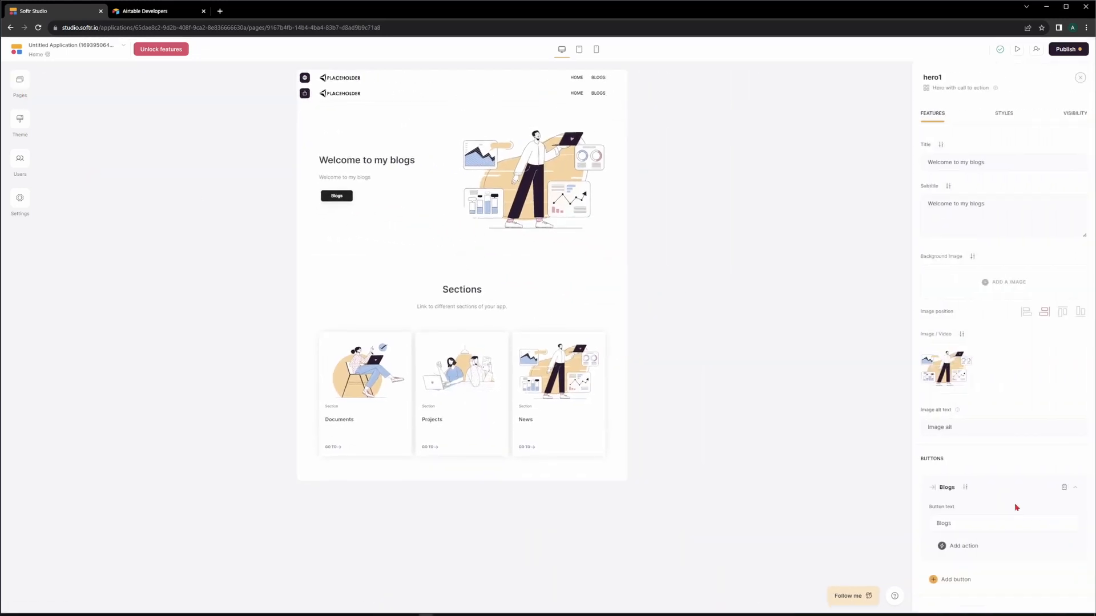
left_click(962, 416)
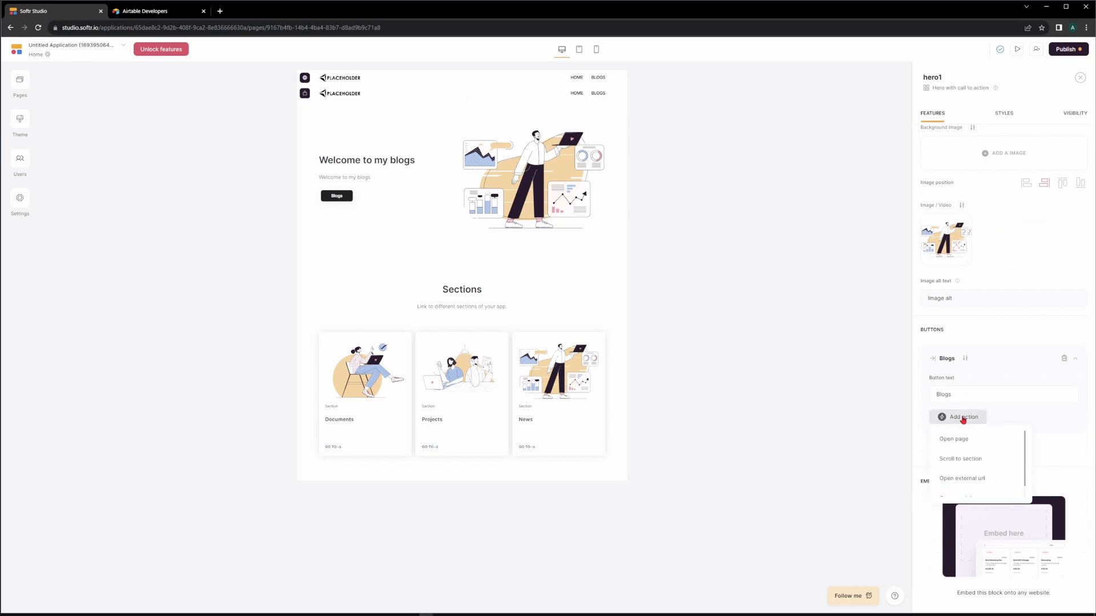
left_click(972, 443)
left_click(975, 451)
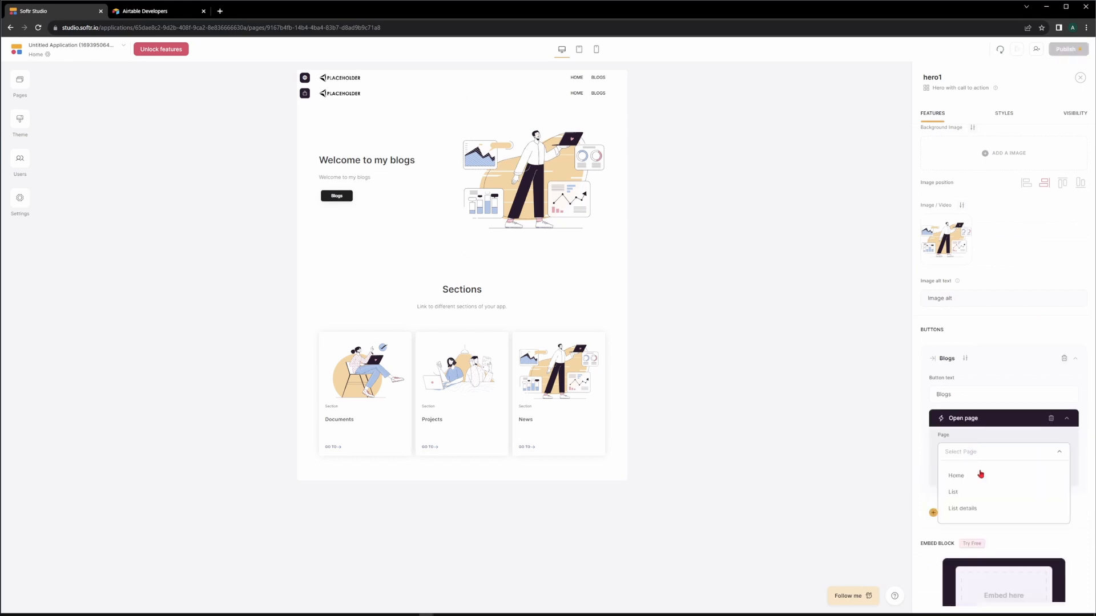
left_click(965, 493)
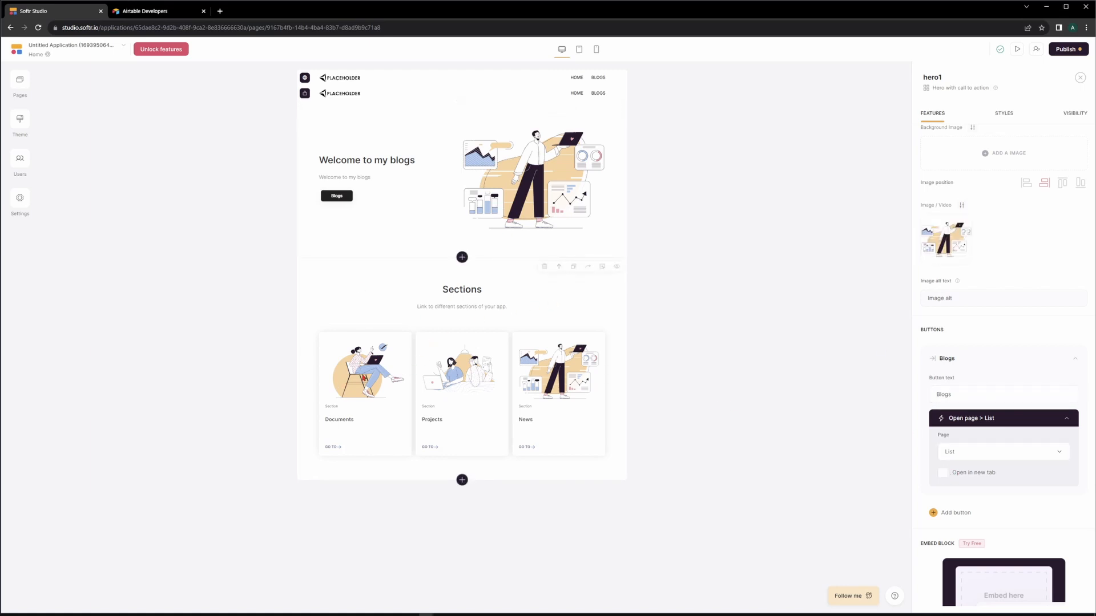
Delete the Sections feature grid with the Documents, Projects and News cards from the home page.
left_click(363, 377)
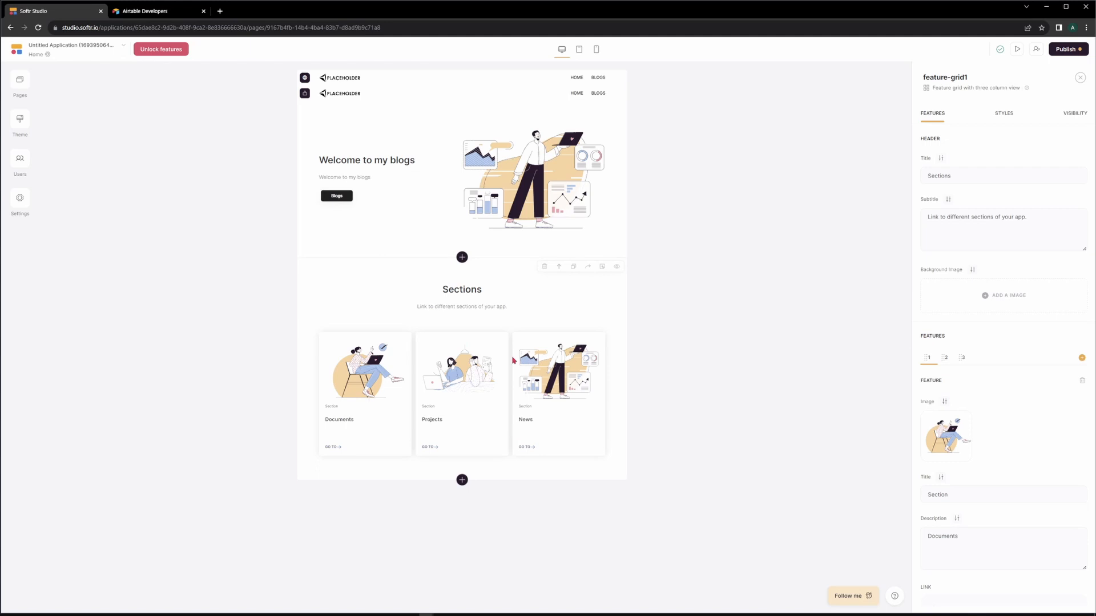
left_click(544, 267)
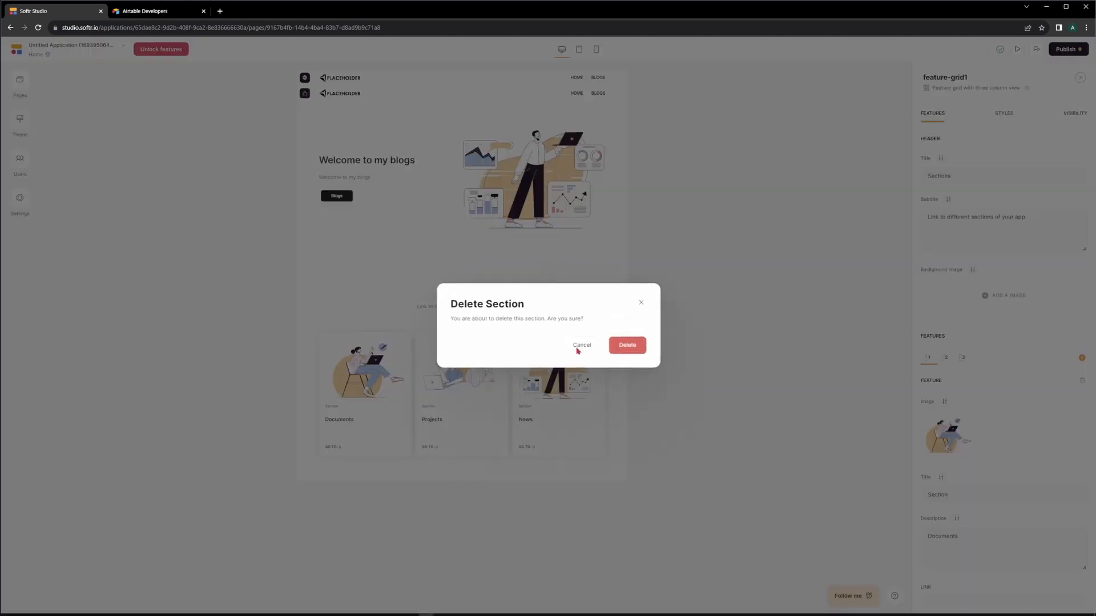
left_click(626, 344)
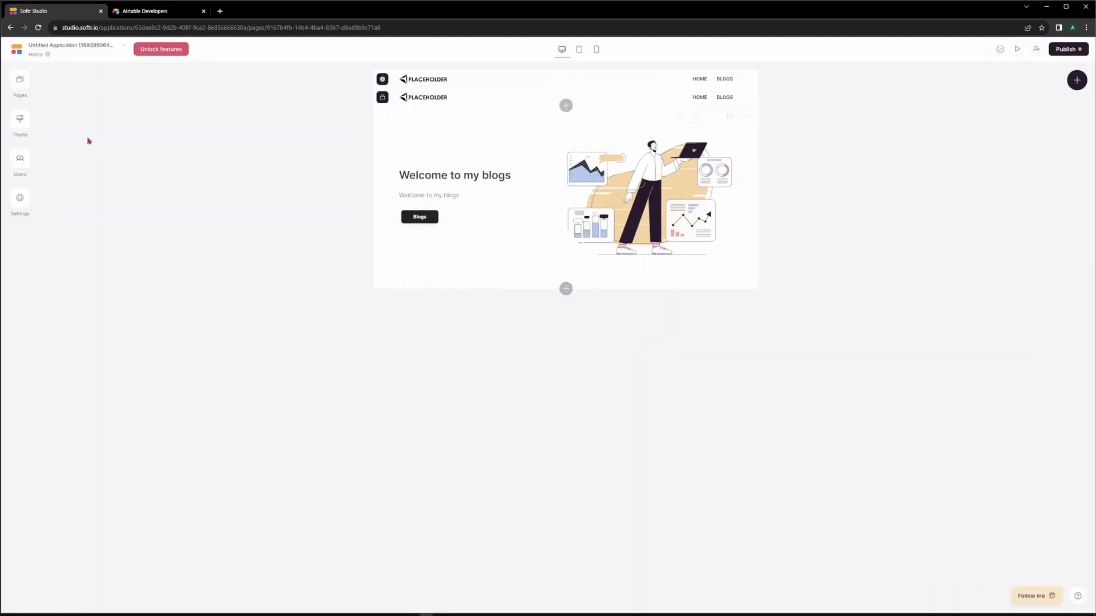
Connect the List page's card list to the existing Airtable source, using the Blog base and its Blog table.
left_click(19, 81)
left_click(74, 200)
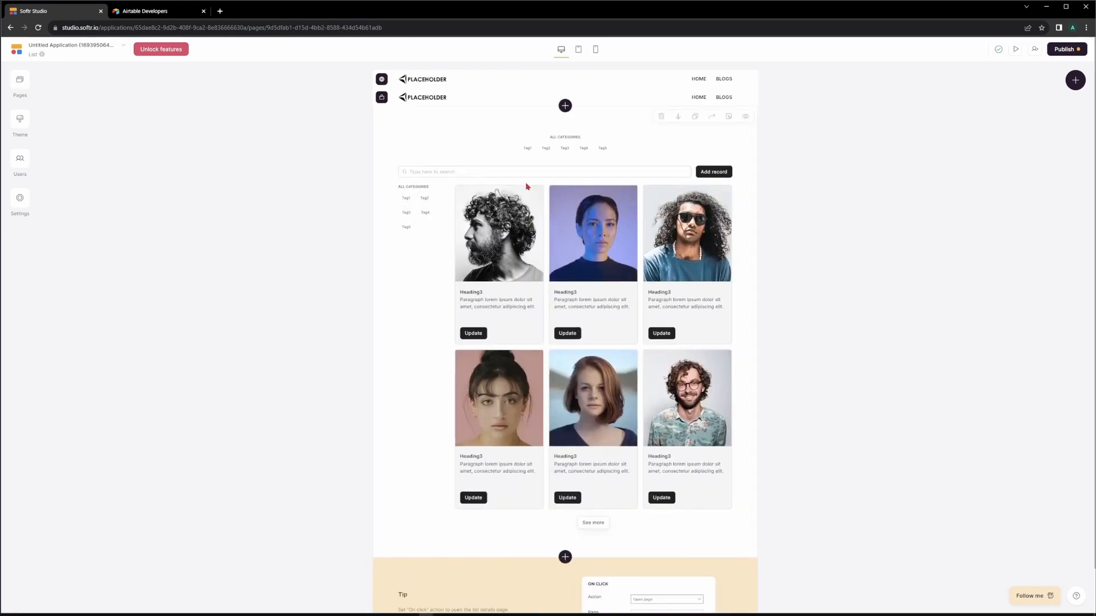
left_click(531, 155)
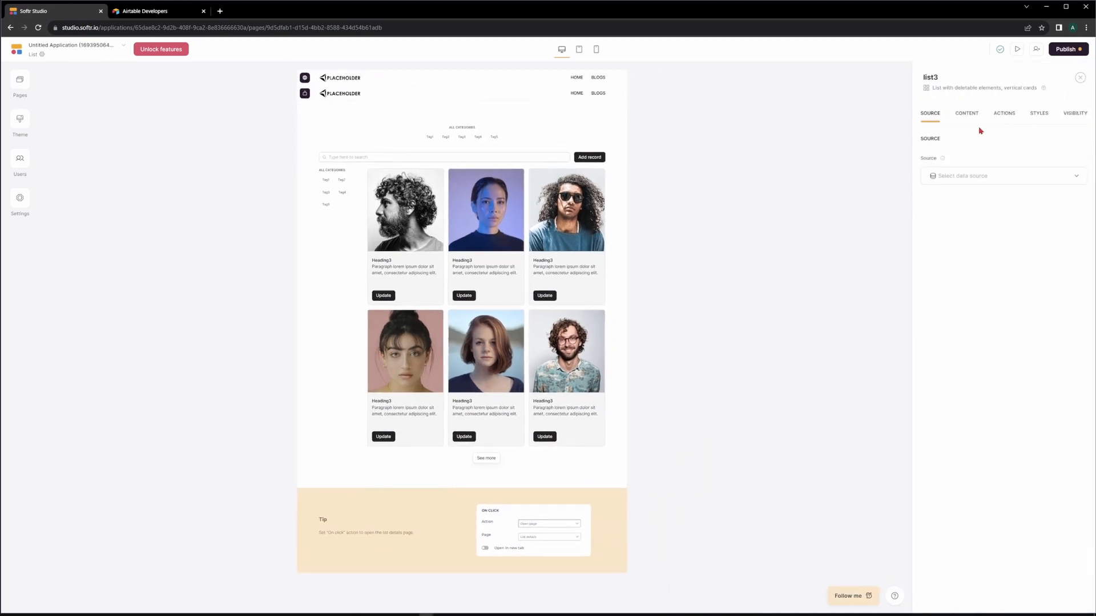
left_click(965, 117)
left_click(940, 117)
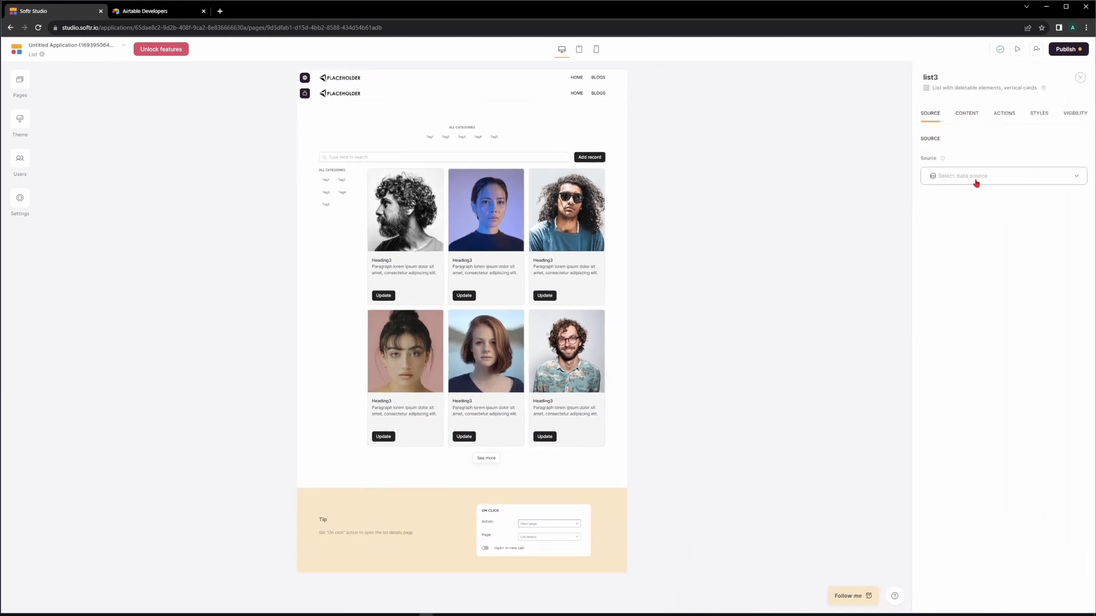
left_click(976, 181)
left_click(987, 209)
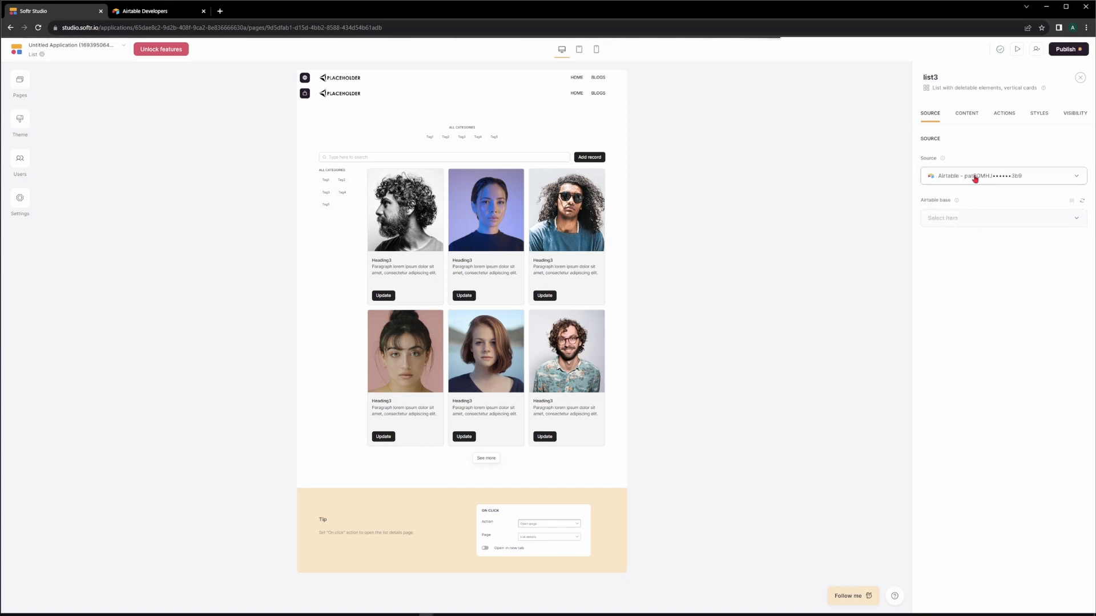
left_click(969, 223)
left_click(960, 262)
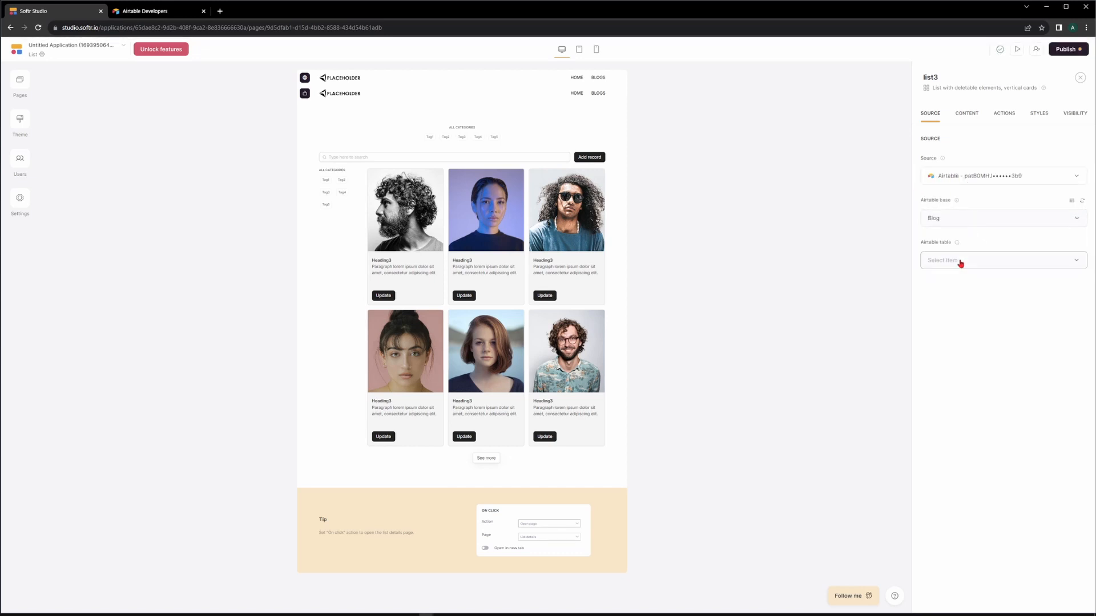
left_click(962, 264)
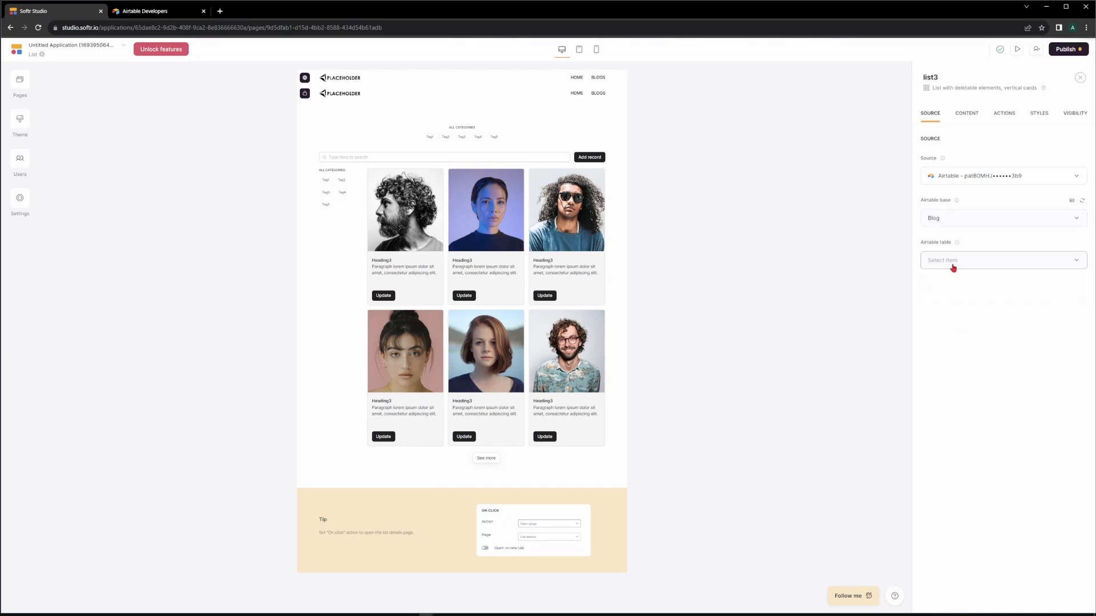
left_click(950, 286)
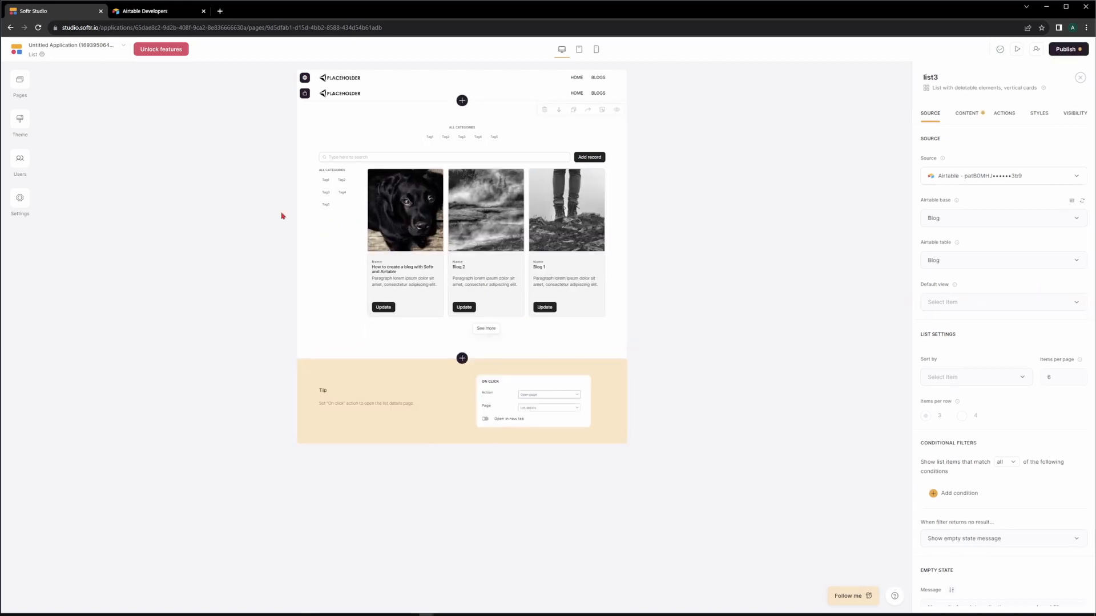
Switch to Airtable, go to the airtable.com home page and open the Blog base.
left_click(141, 13)
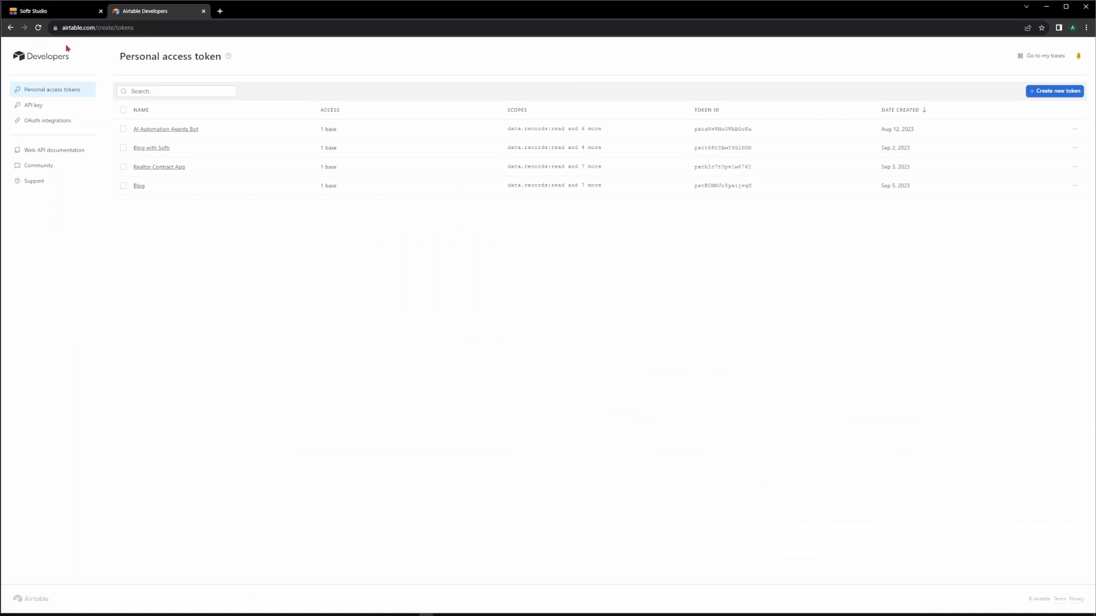
left_click(48, 55)
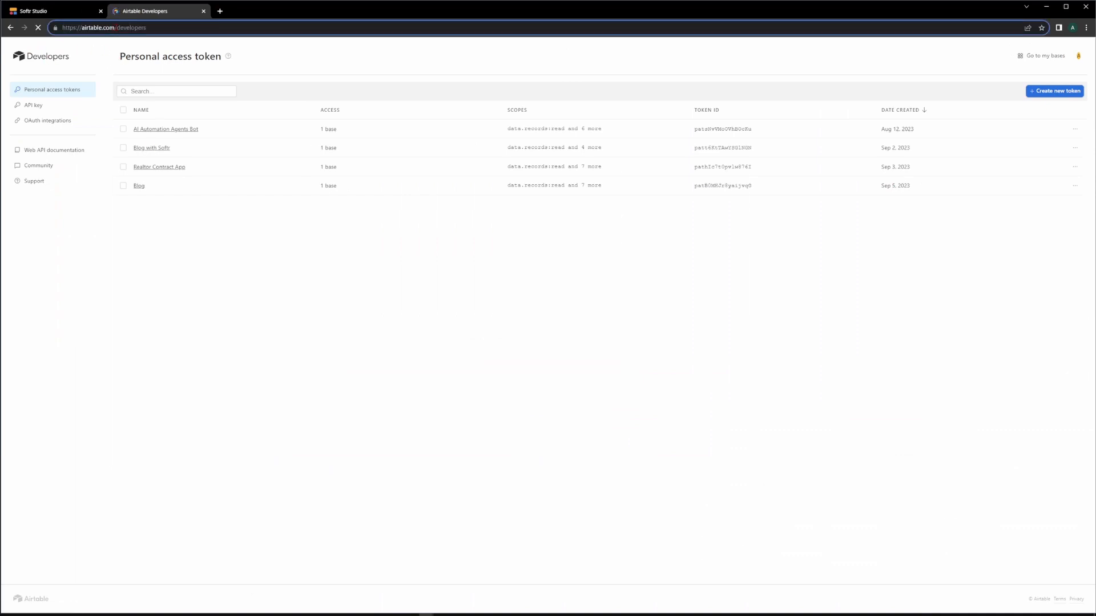
left_click_drag(117, 28, 196, 44)
key("BackSpace")
type("\"")
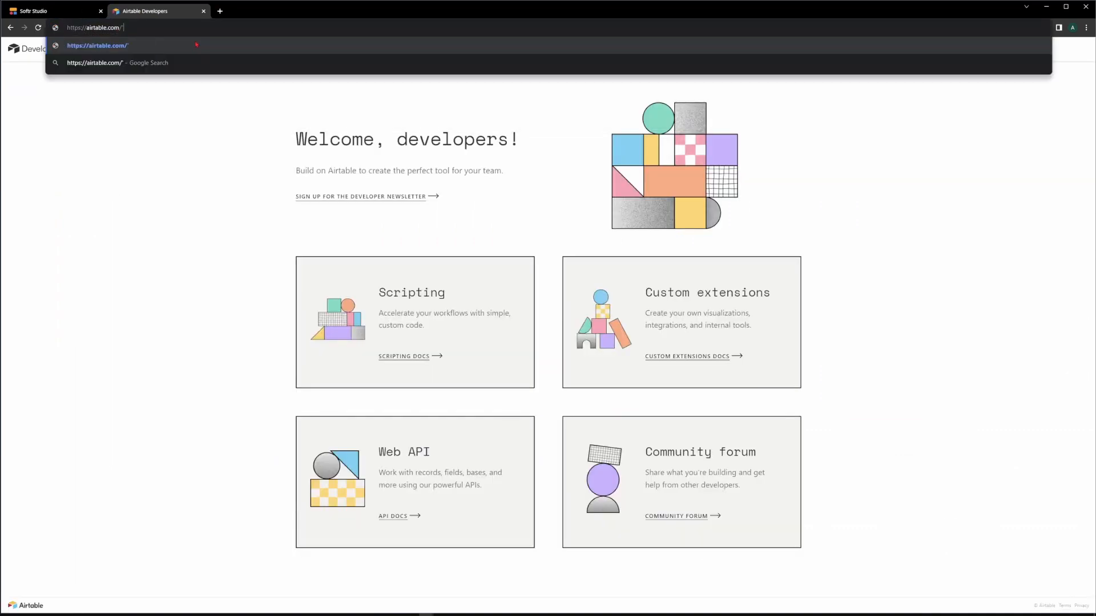
key("BackSpace")
key("Return")
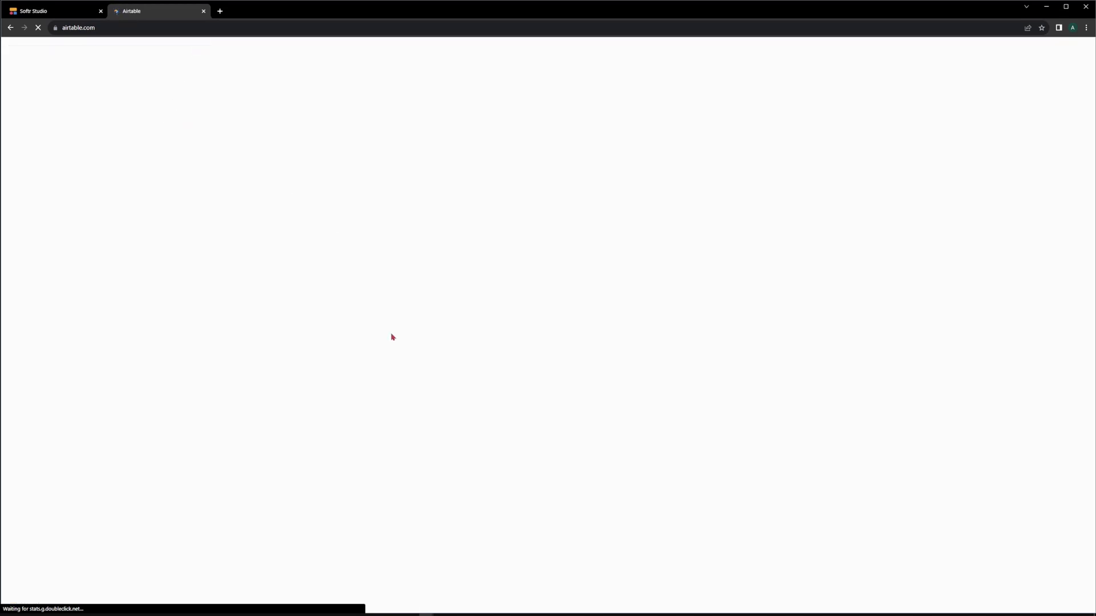
left_click(216, 251)
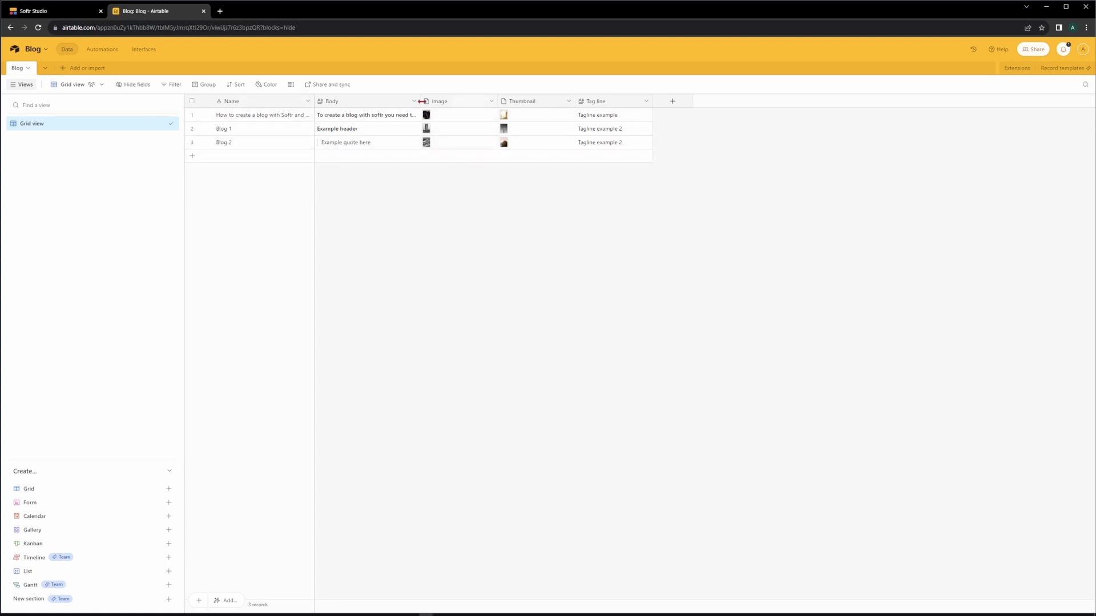
Compare the blog cards in Softr with the Airtable records, viewing the first record's image, and return to Softr.
left_click(56, 11)
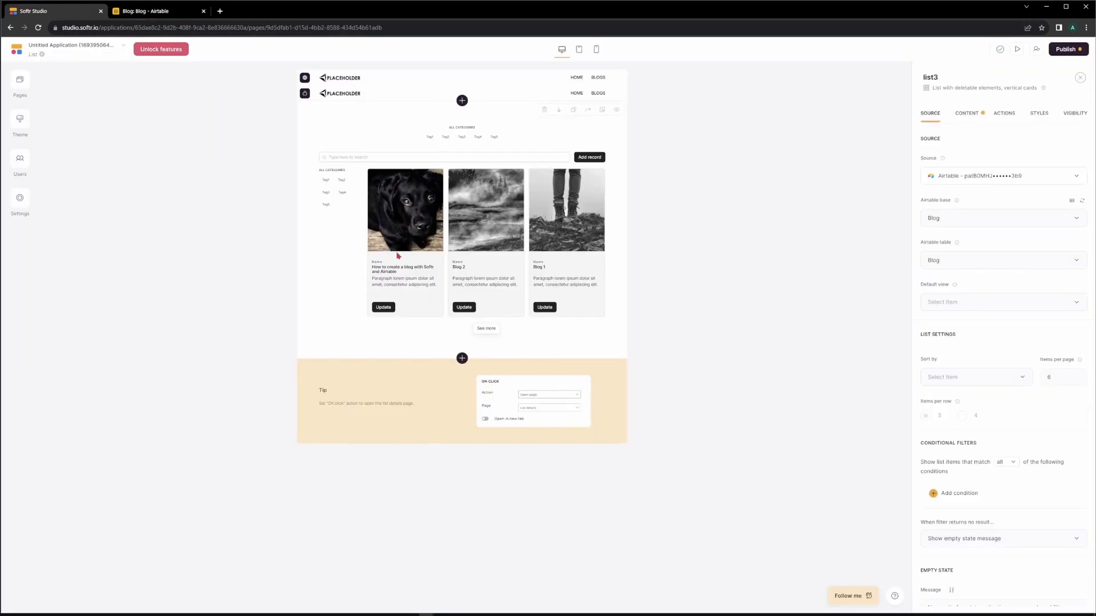
key("ctrl+Tab")
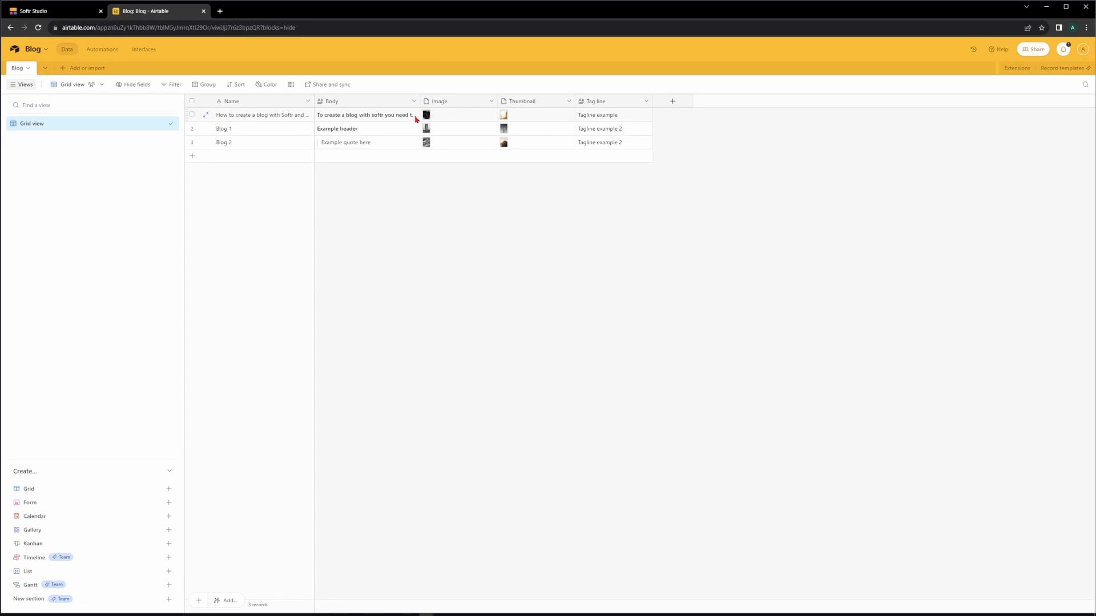
left_click(425, 115)
left_click(429, 117)
left_click(694, 258)
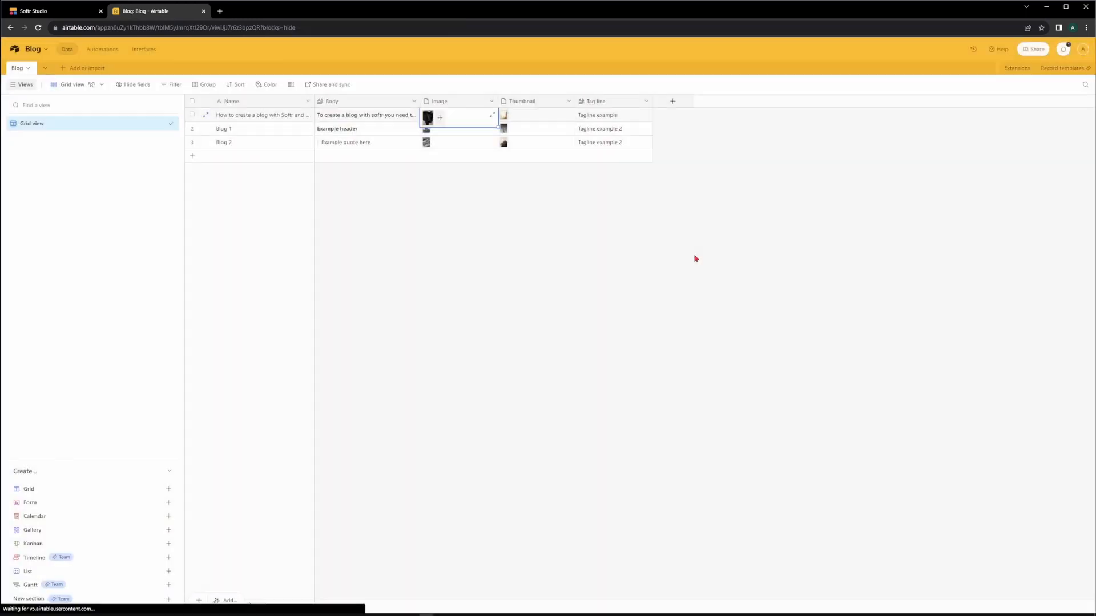
key("ctrl+shift+Tab")
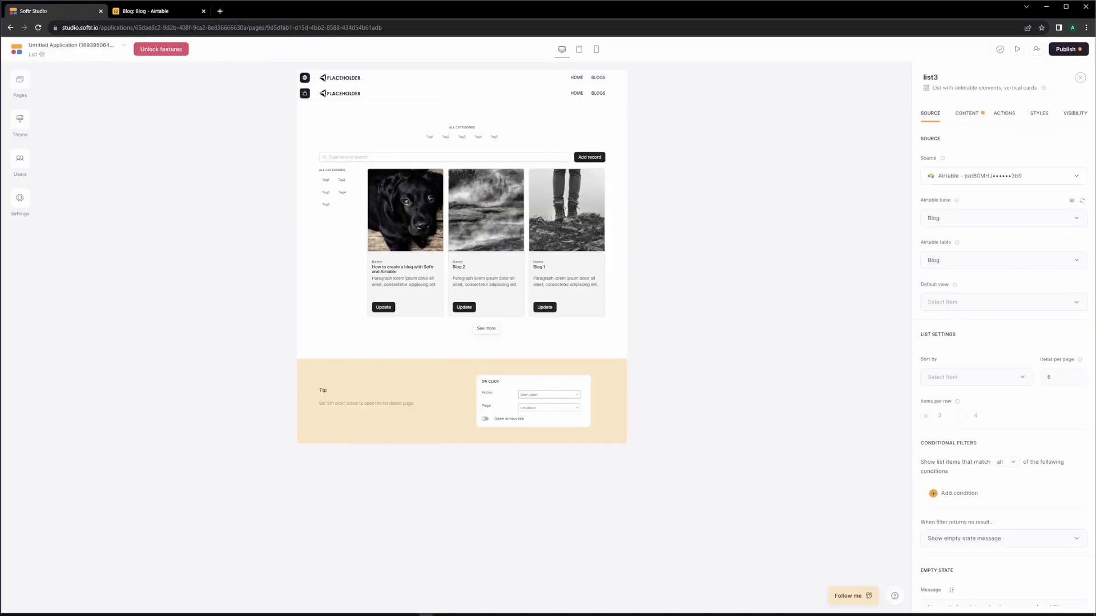
Remove both ALL CATEGORIES inline filters from the blog list.
scroll(968, 353, "down", 1)
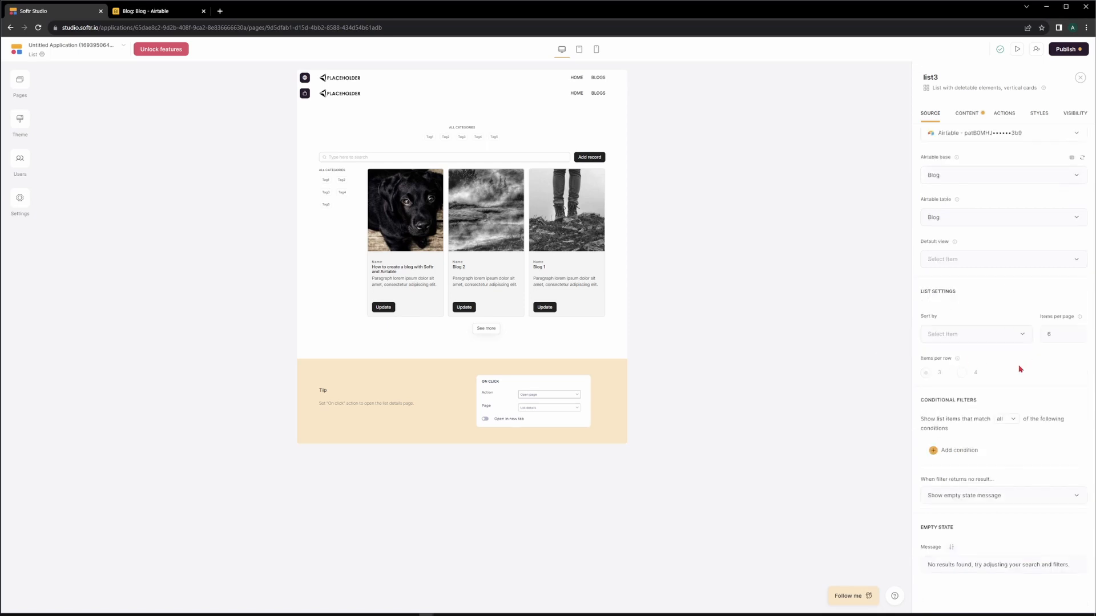
scroll(979, 383, "down", 1)
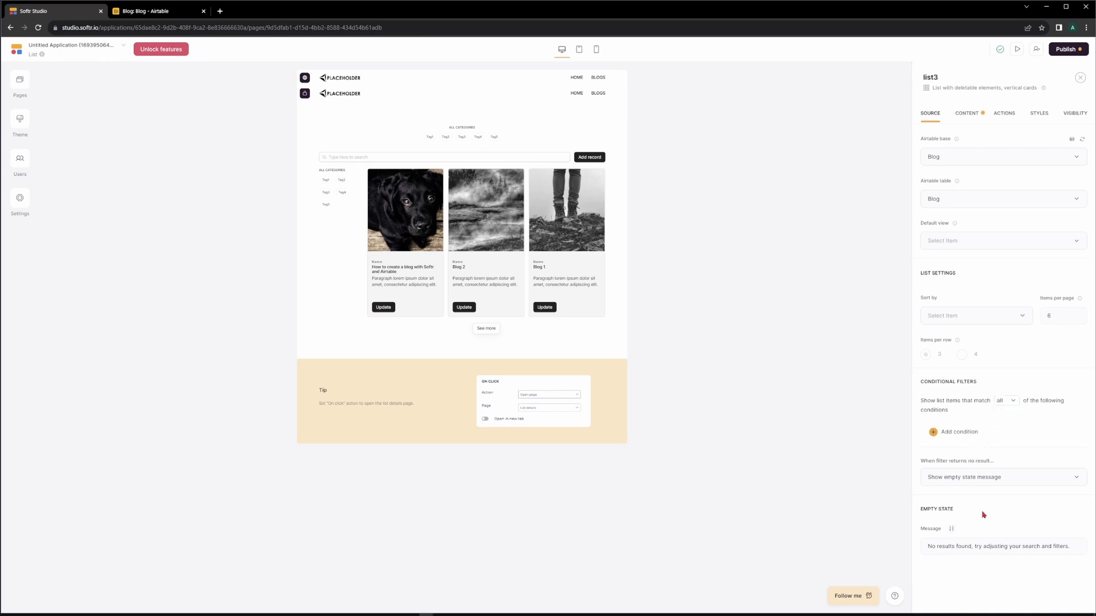
left_click(973, 113)
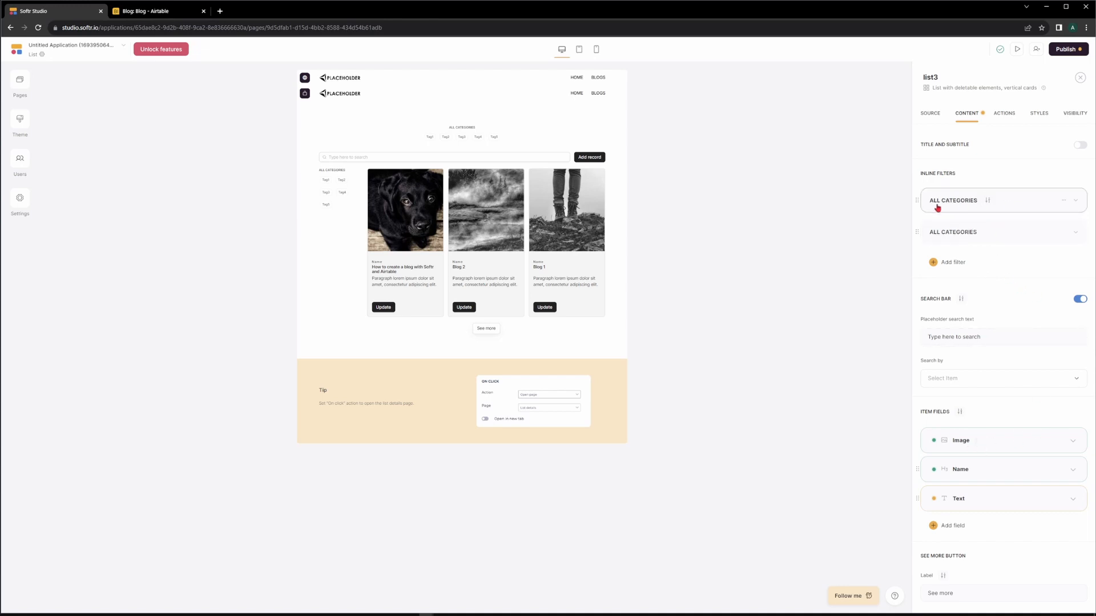
left_click(1066, 202)
left_click(1064, 203)
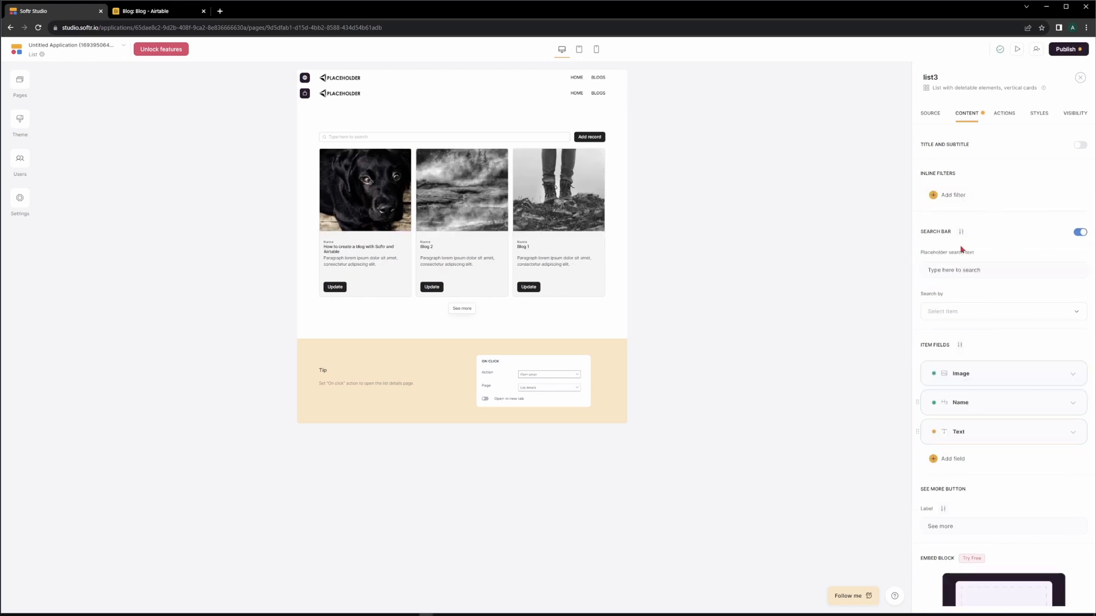
Make the blog list's search bar search by Name and set its placeholder text to "Search blogs".
left_click(959, 311)
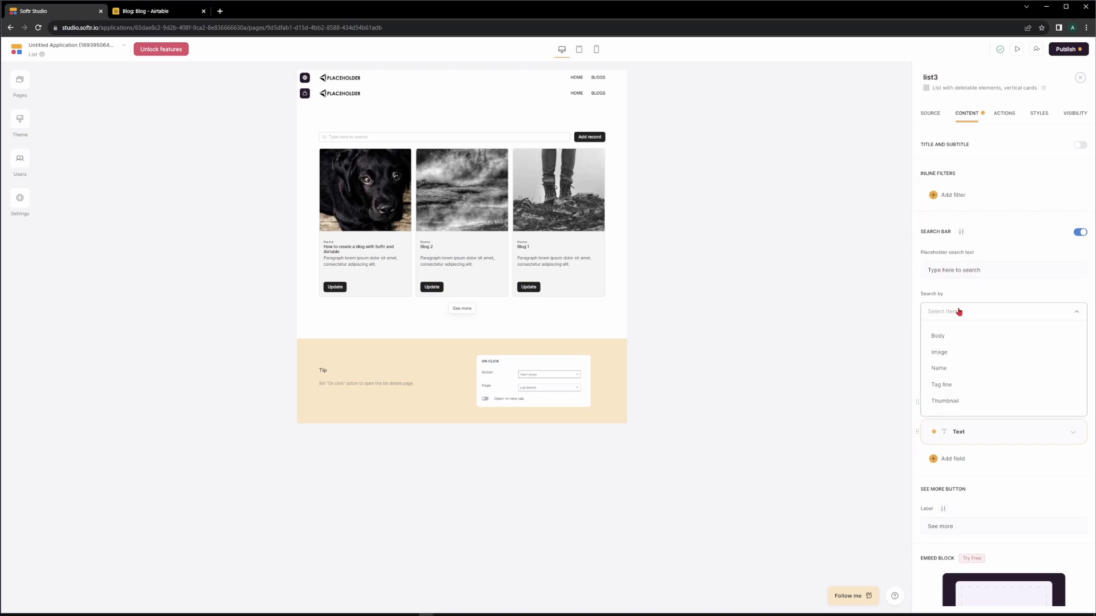
left_click(955, 368)
left_click(993, 294)
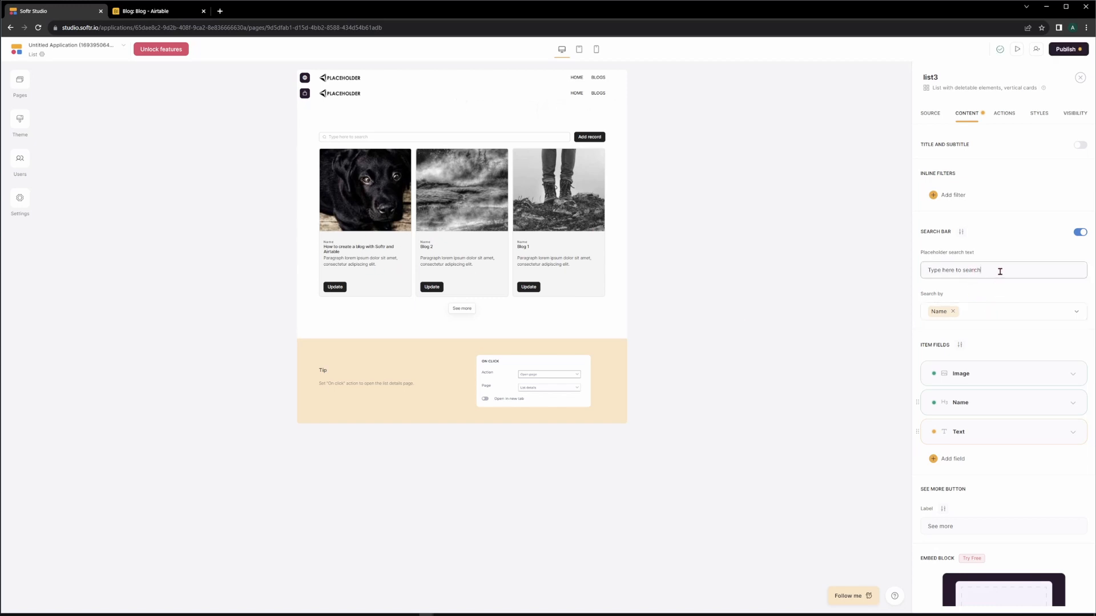
left_click_drag(1000, 272, 921, 274)
type("Search blogs")
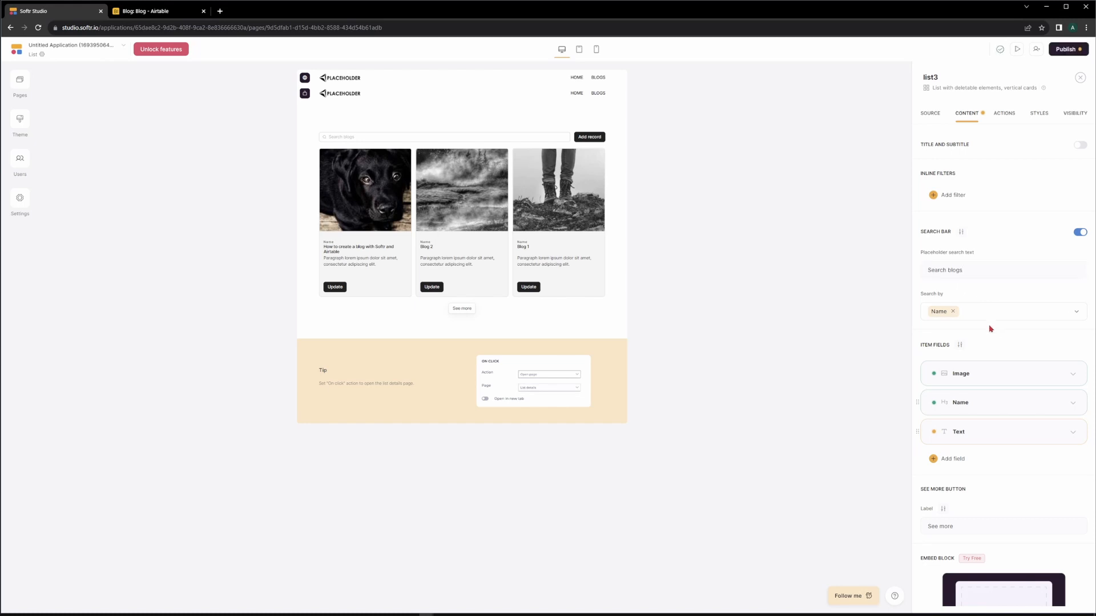
Set the content of the list's image field to Thumbnail and switch to the Airtable Blog table.
scroll(993, 349, "down", 1)
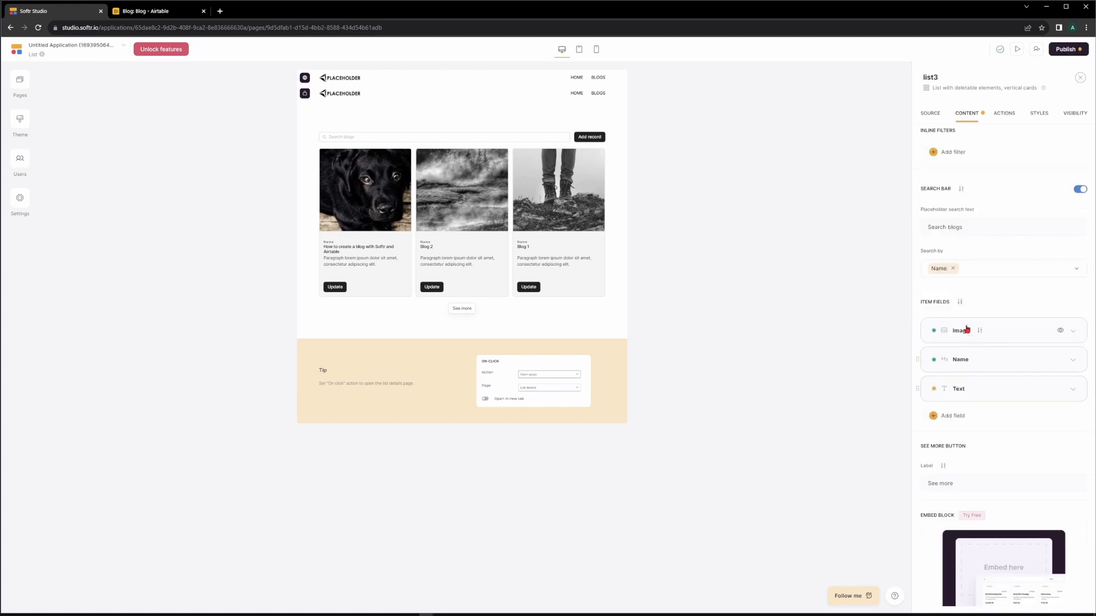
left_click(997, 334)
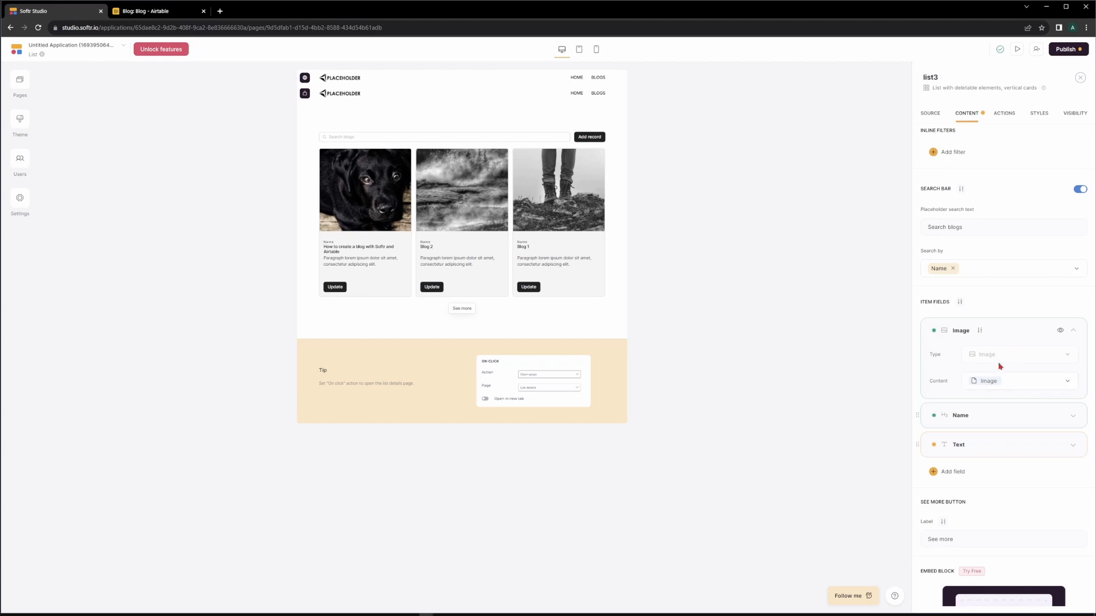
left_click(1011, 382)
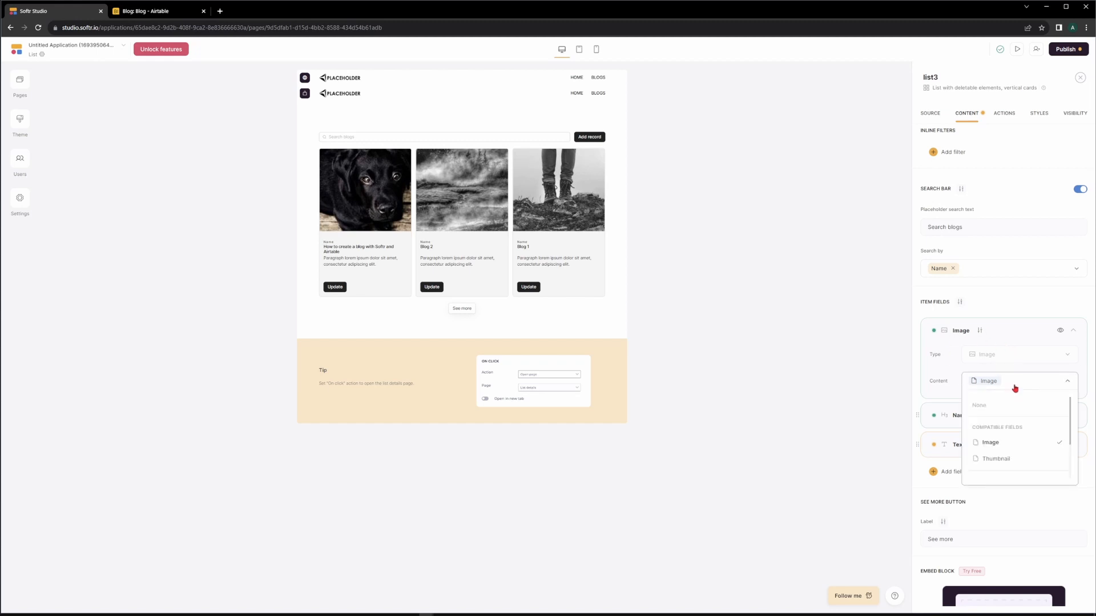
left_click(996, 460)
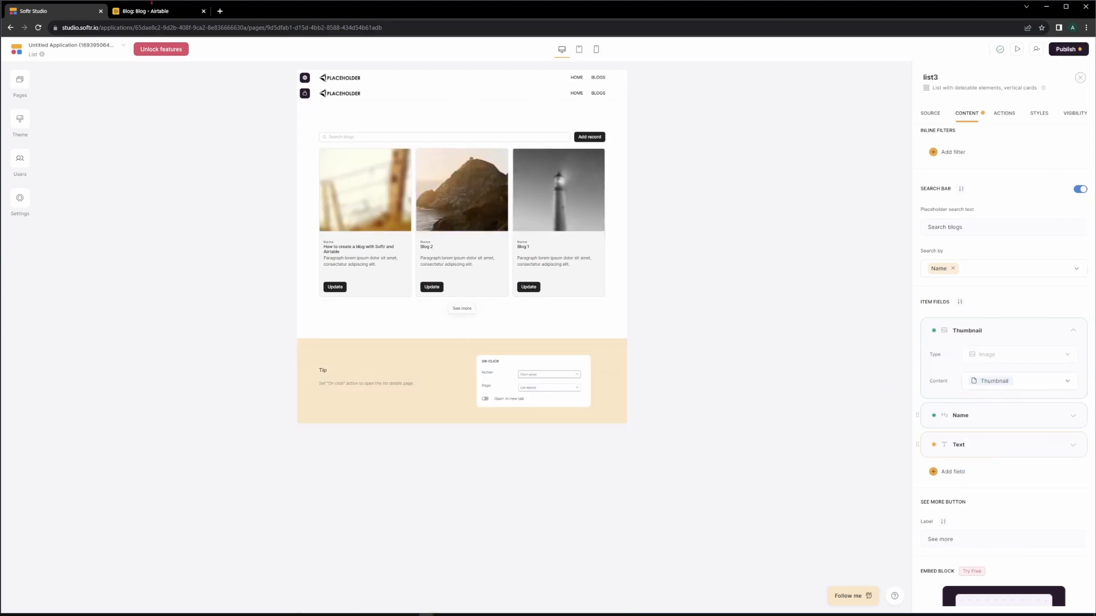
key("ctrl+Tab")
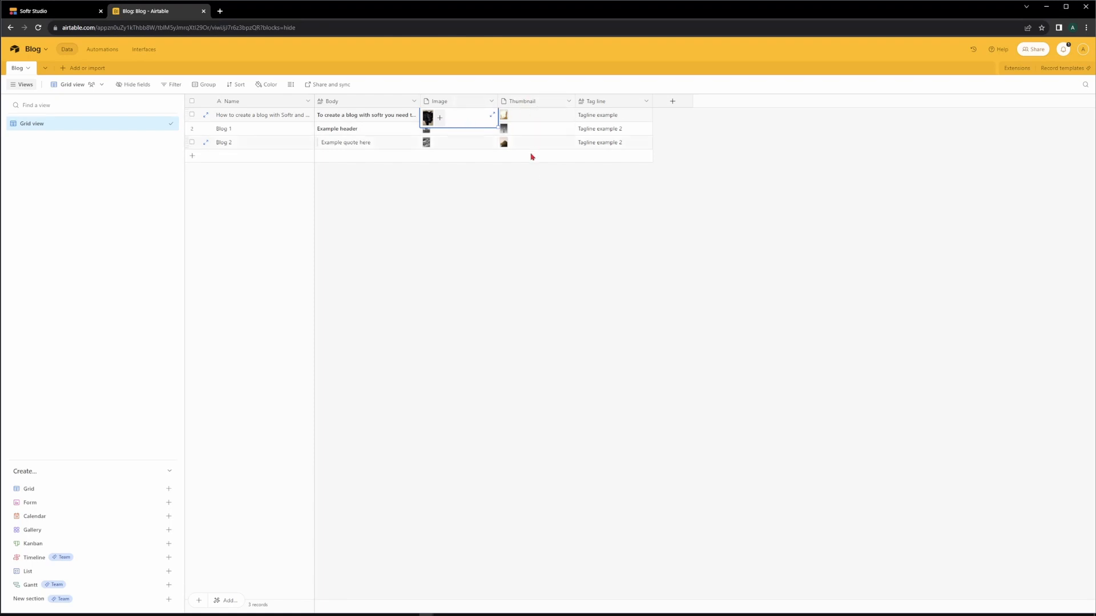
Return to Softr and set the label of the blog list's Name field to "Title".
key("ctrl+Tab")
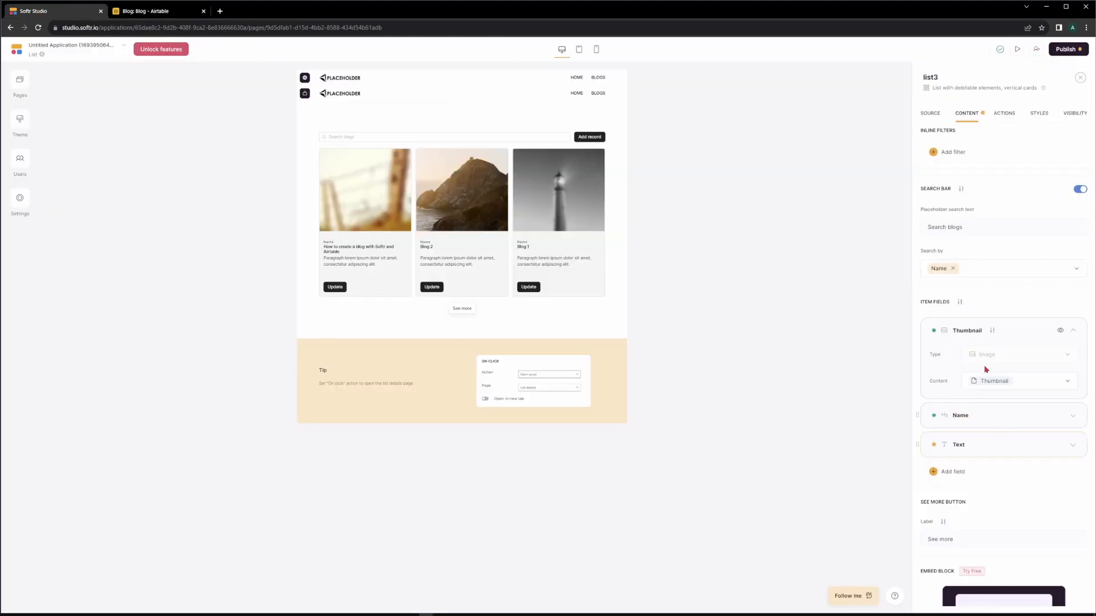
left_click(1003, 420)
double_click(994, 492)
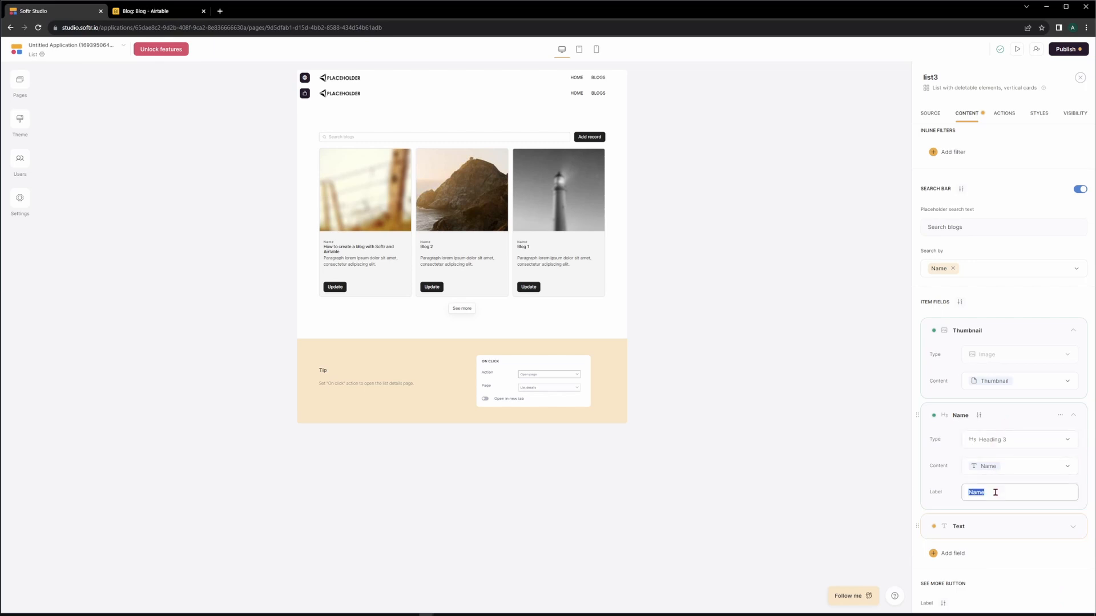
type("Title")
left_click(142, 13)
left_click(56, 12)
Map the content of the blog list's Text field to Tag line, leaving its label empty.
left_click(974, 528)
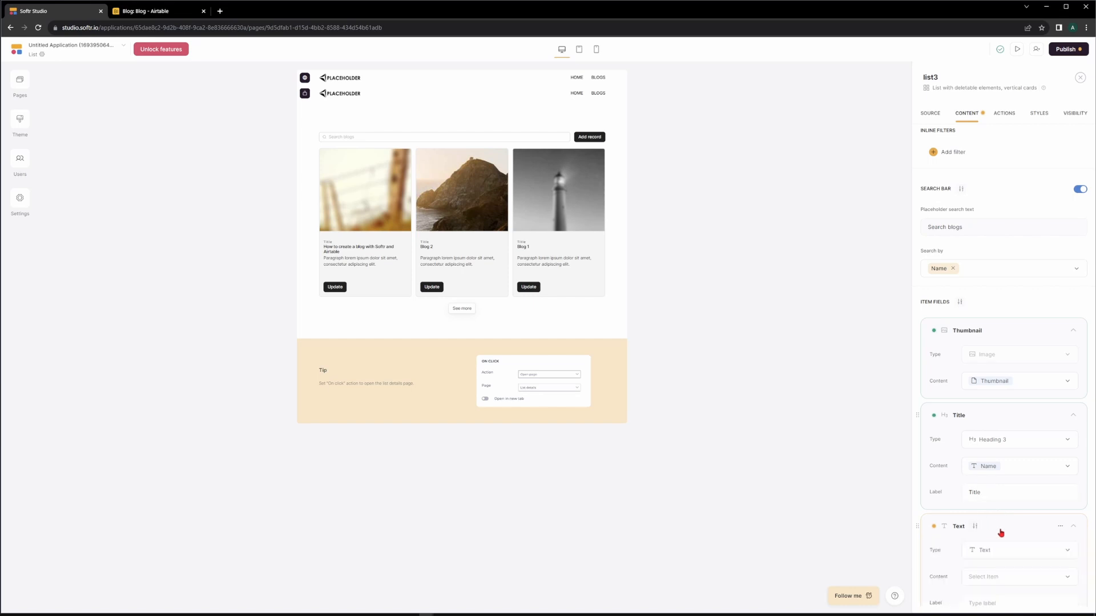
scroll(1000, 533, "down", 2)
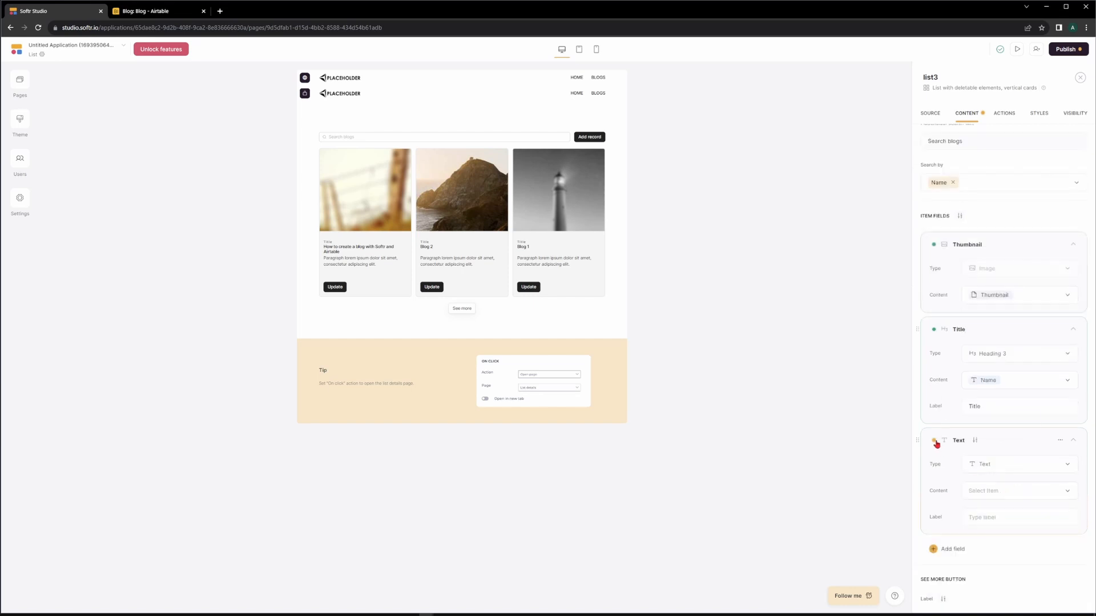
left_click(1003, 491)
left_click(1001, 489)
left_click(1000, 489)
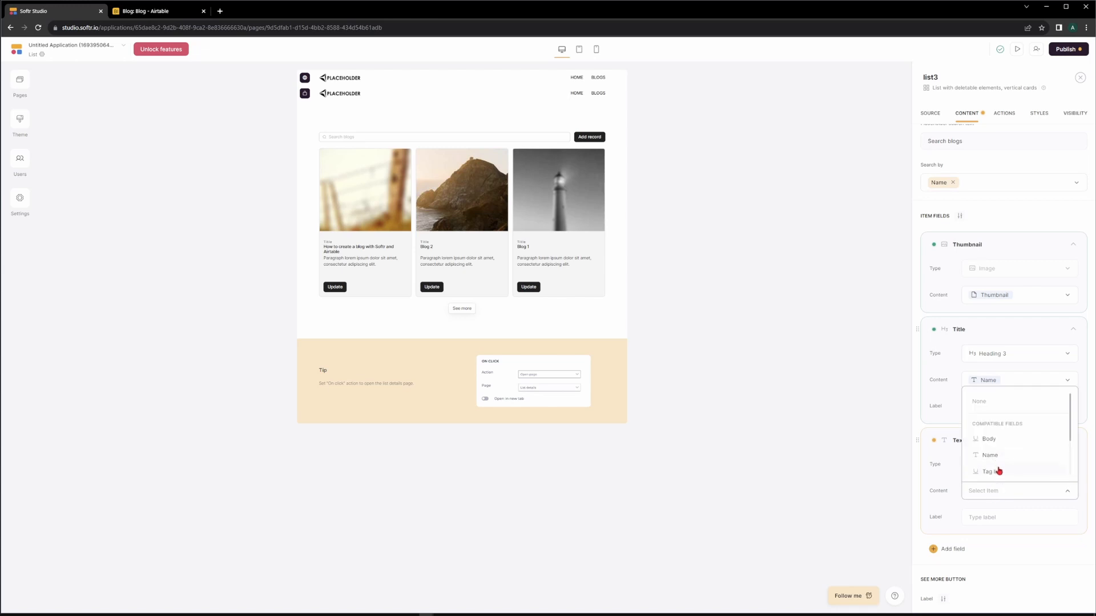
left_click(997, 471)
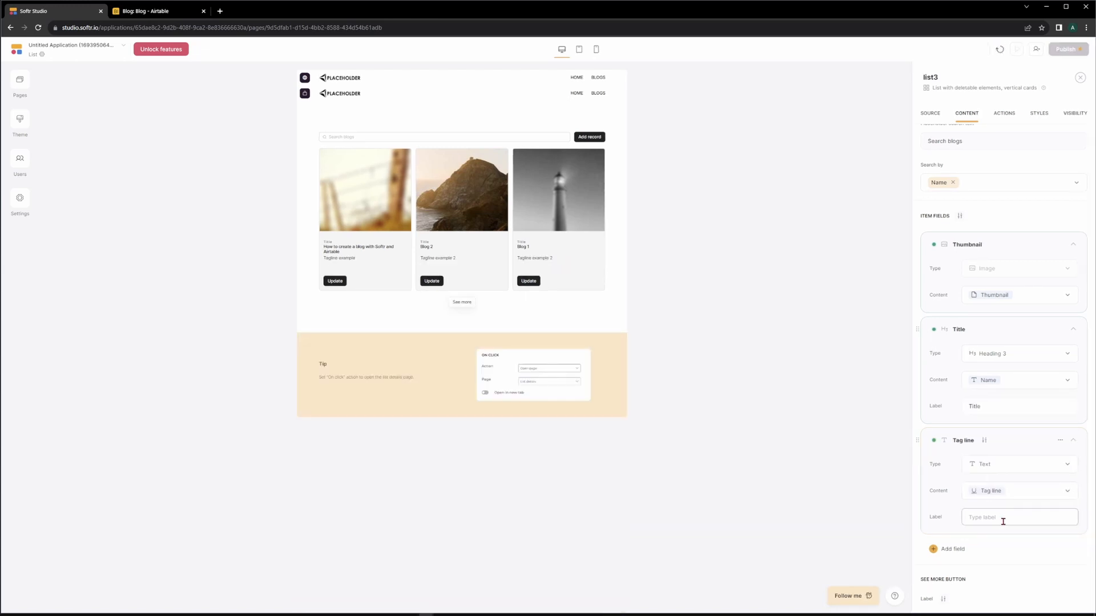
left_click(1002, 520)
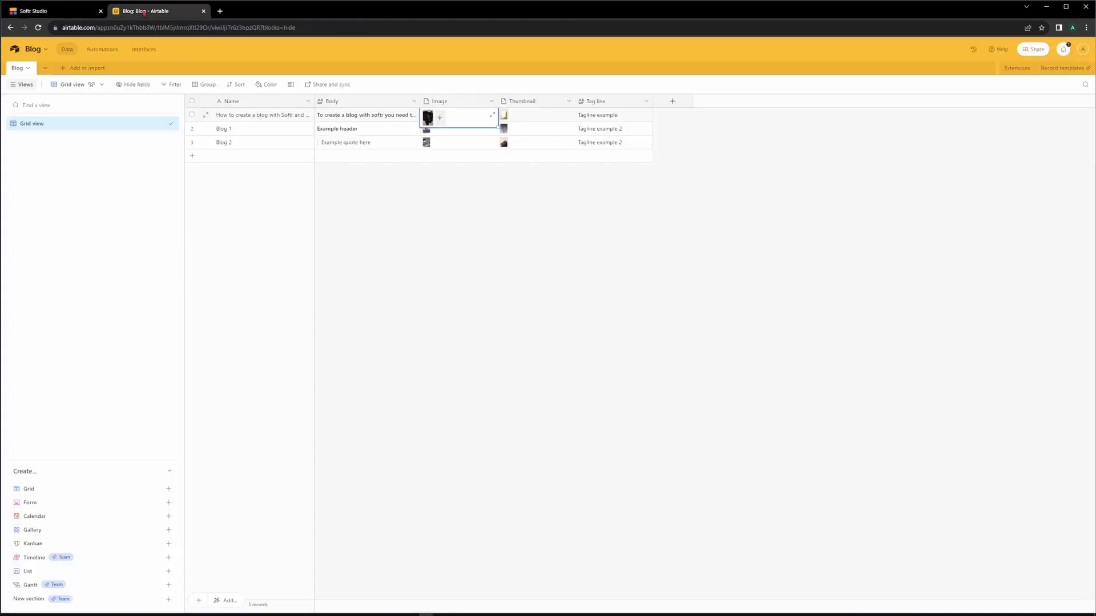
left_click(145, 11)
left_click(32, 17)
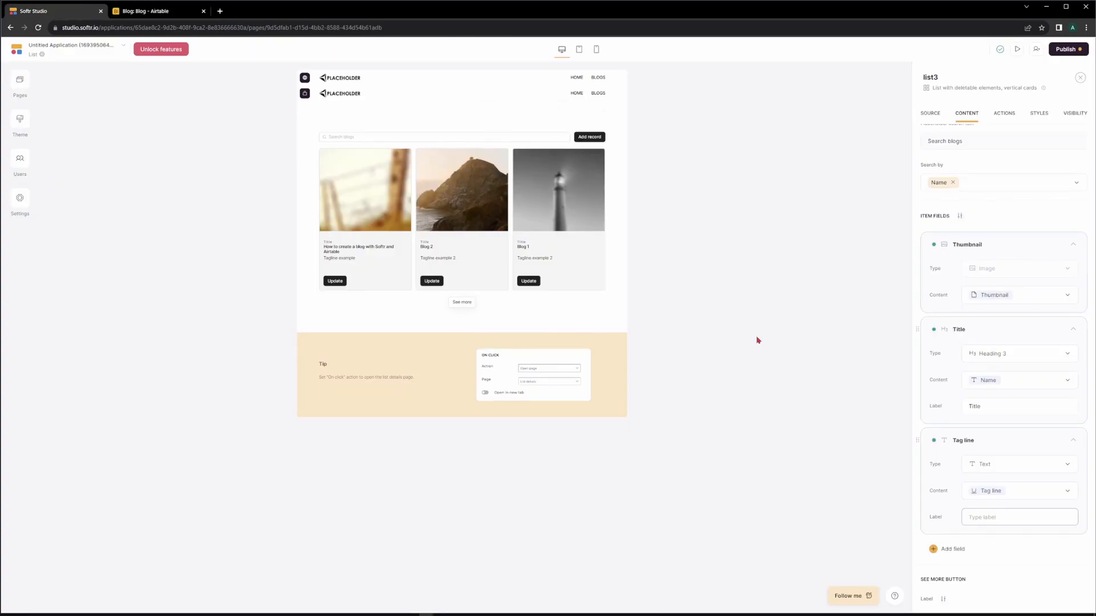
scroll(992, 460, "down", 3)
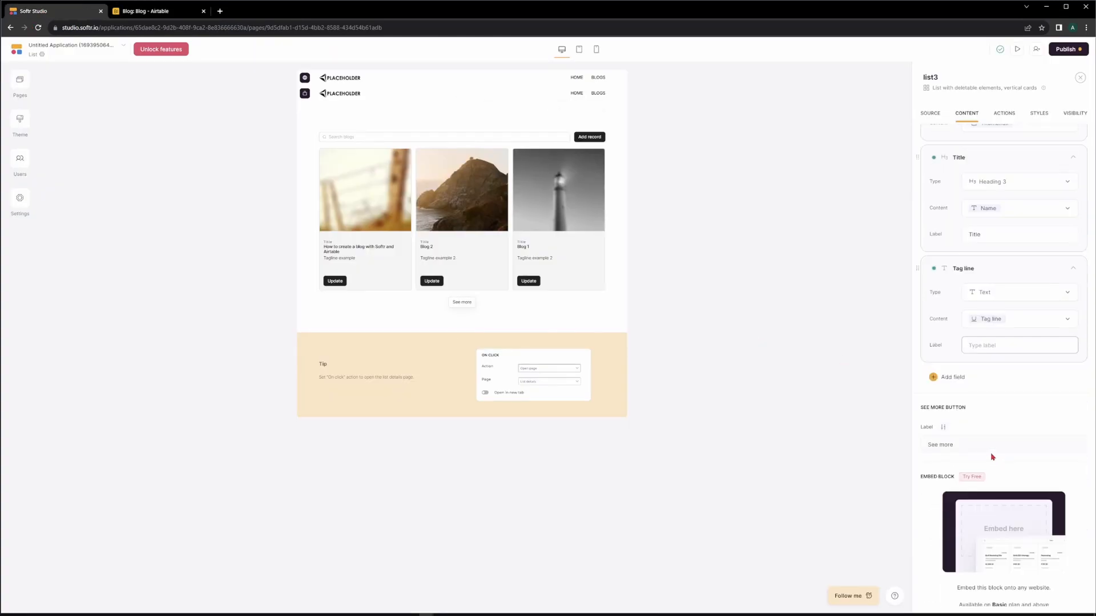
scroll(992, 457, "up", 5)
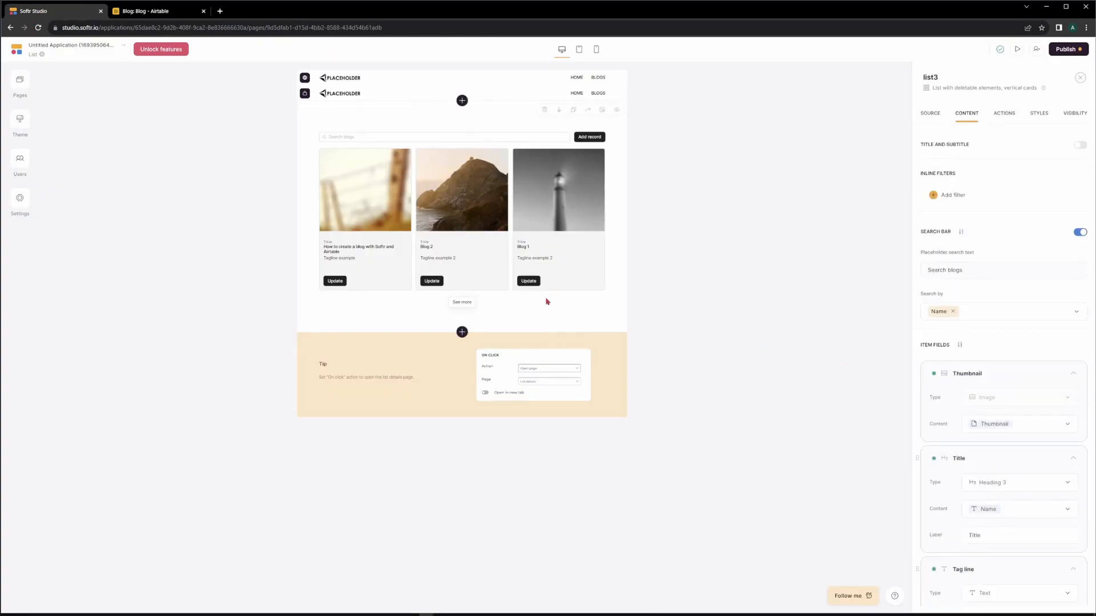
Delete the Add record topbar button from the blog list.
left_click(1002, 113)
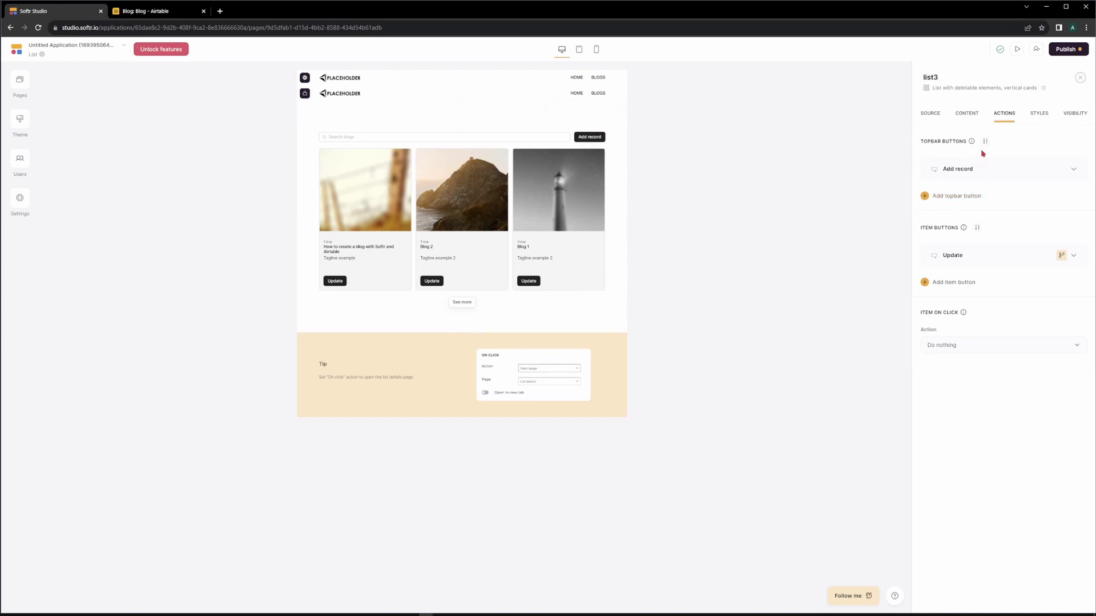
mouse_move(954, 138)
mouse_move(1049, 166)
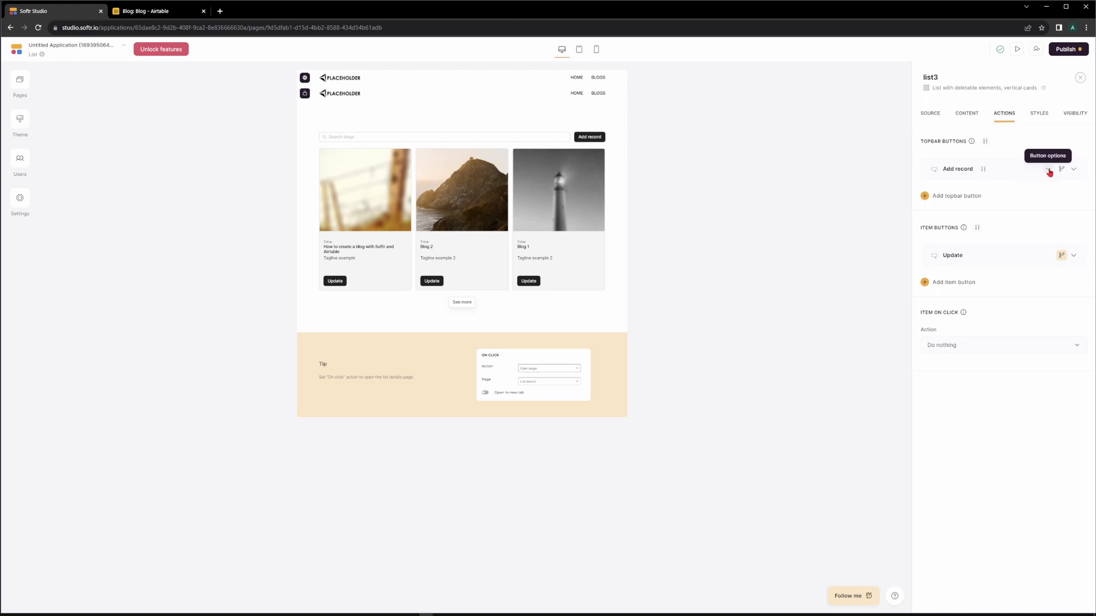
left_click(1048, 169)
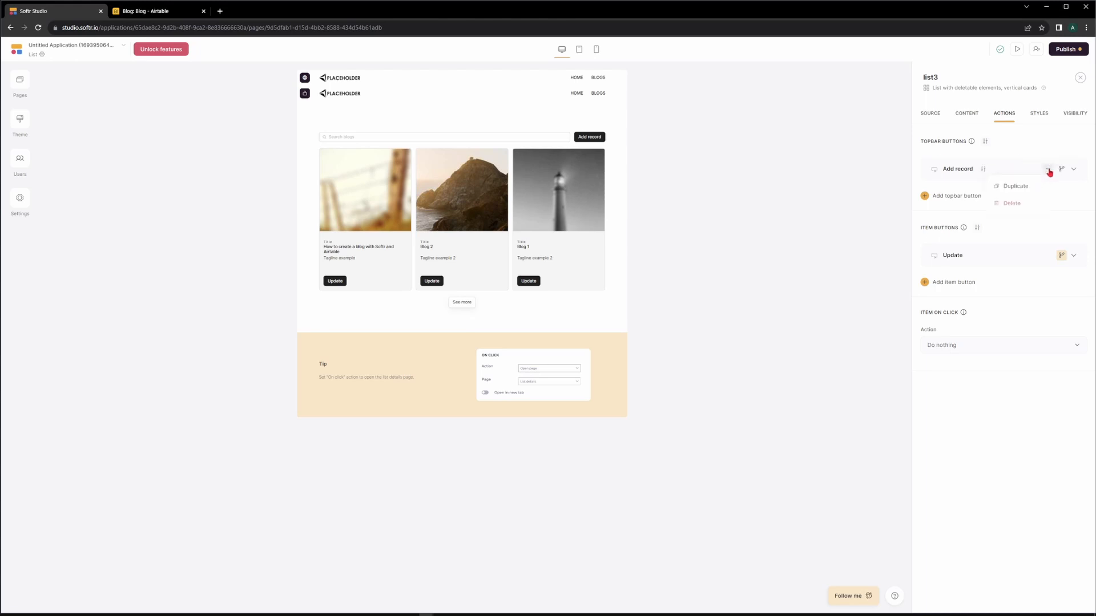
left_click(1018, 204)
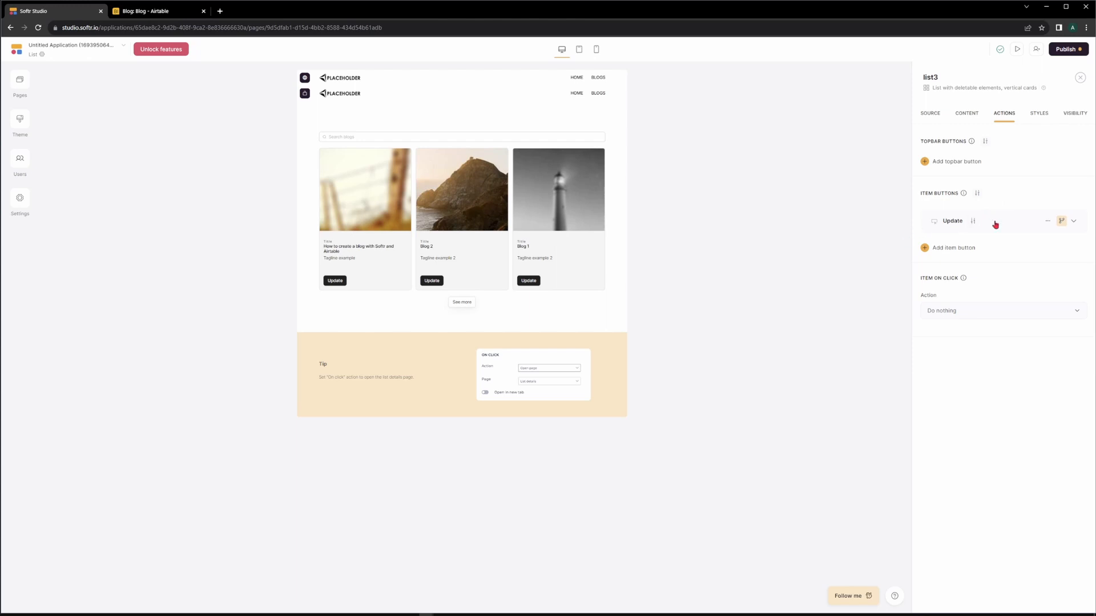
Relabel the blog list's Update item button as "Read more".
left_click(965, 223)
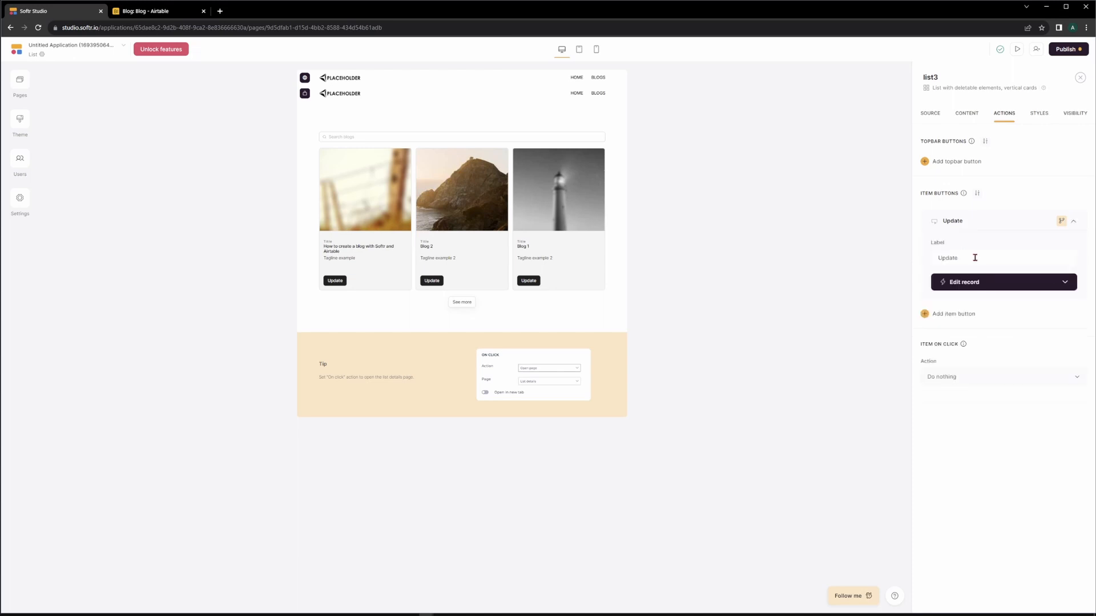
key("ctrl+a")
type("R")
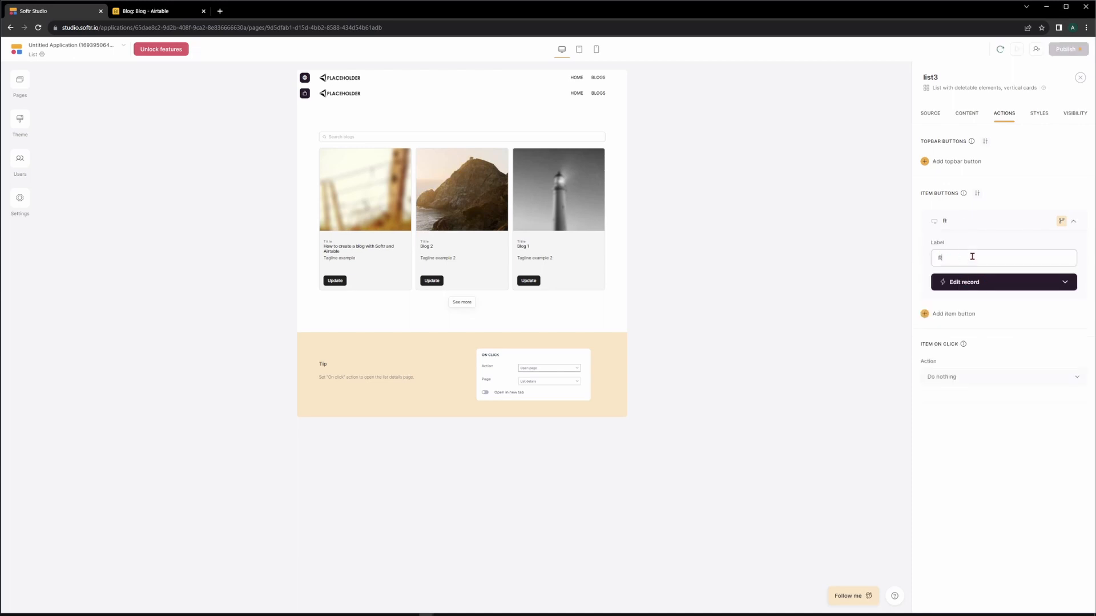
type("ead more")
Make the item button open the List details page in the same tab and label it "Read More".
left_click(993, 288)
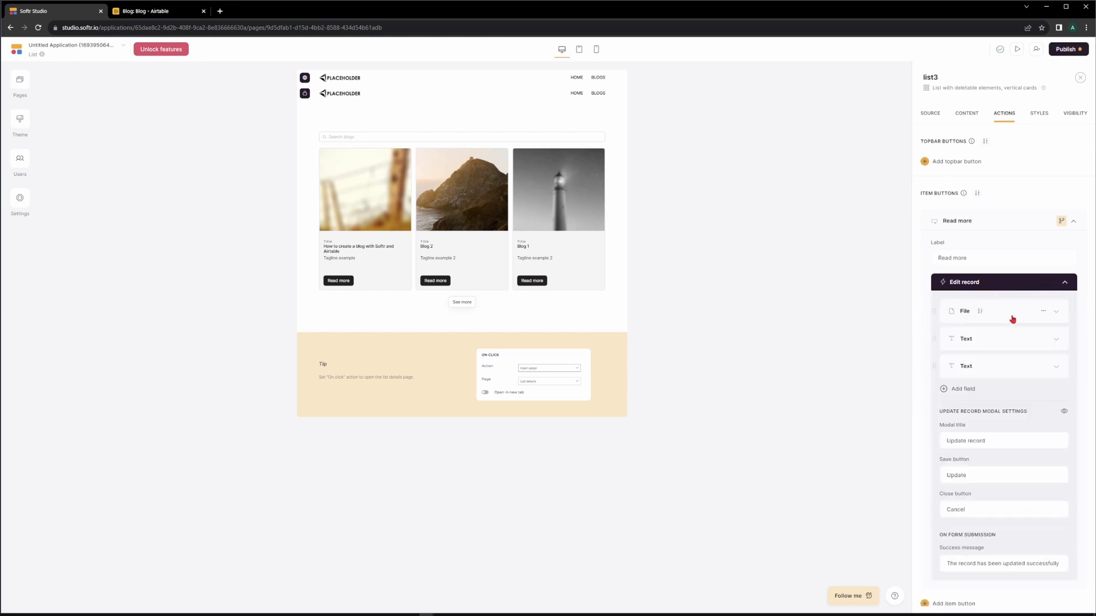
left_click(1045, 283)
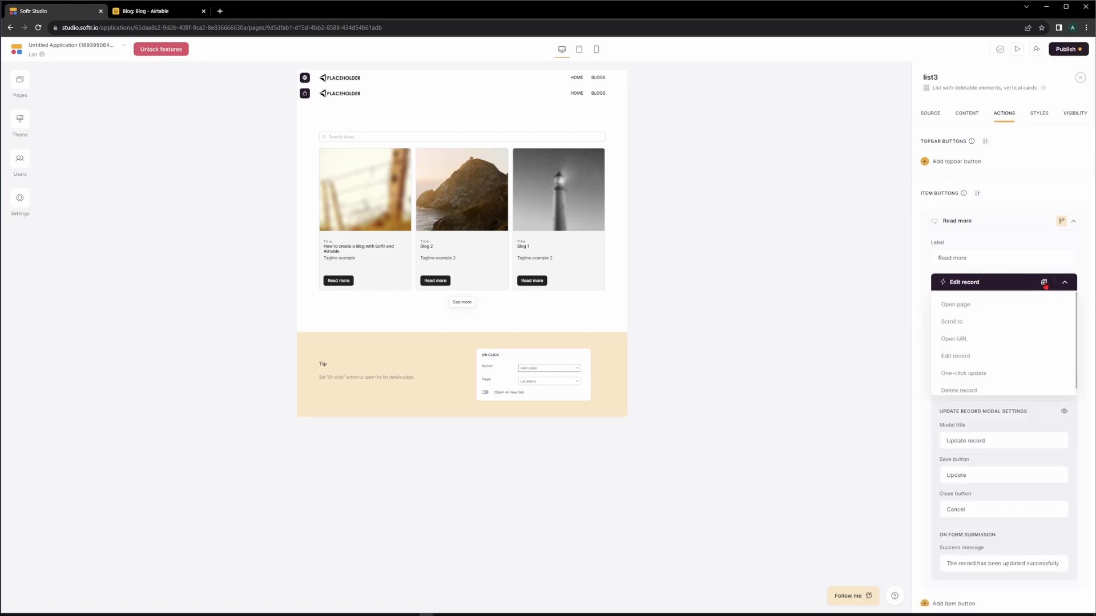
left_click(977, 320)
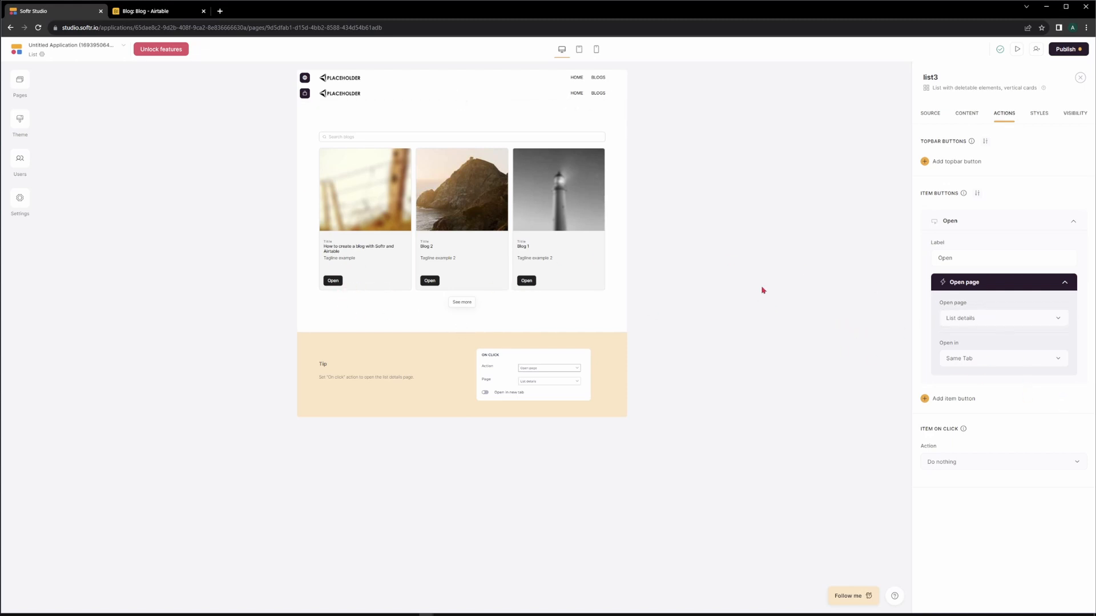
left_click(962, 255)
double_click(962, 255)
type("Read Mor")
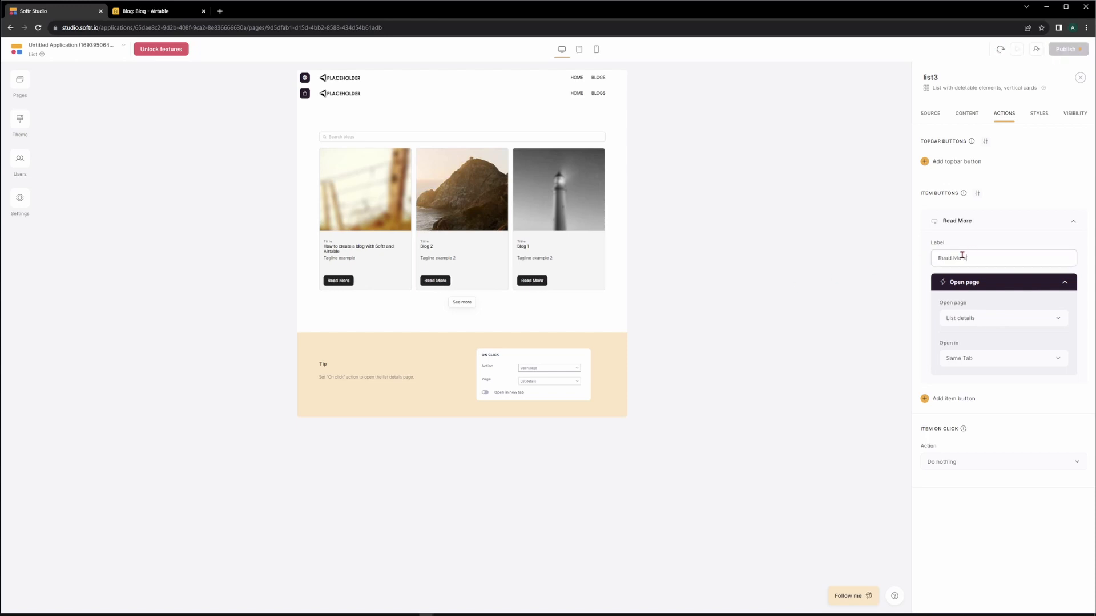
type("e")
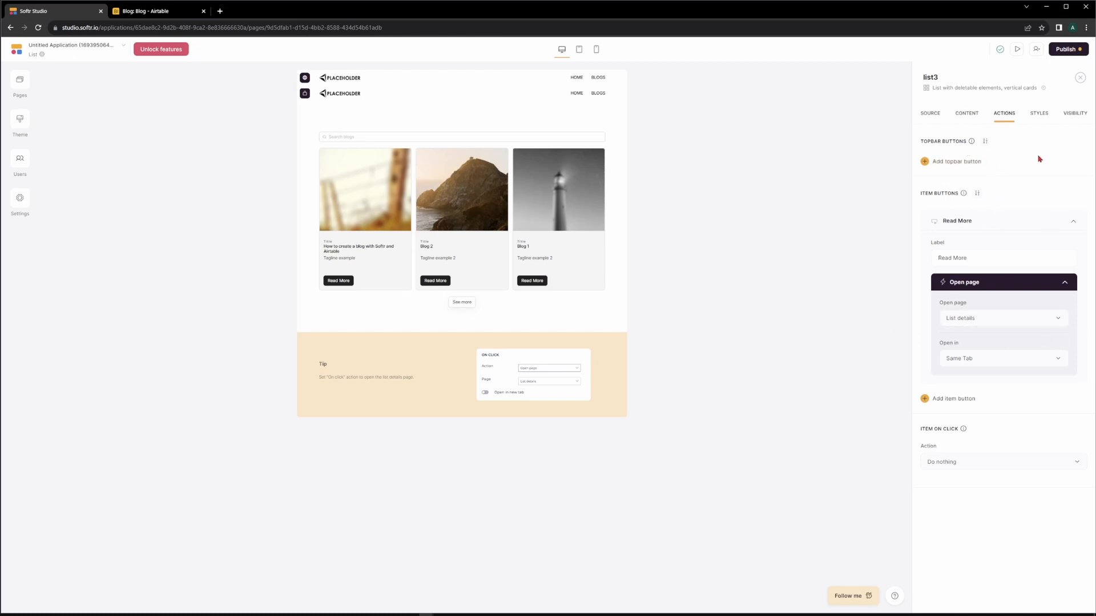
left_click(971, 117)
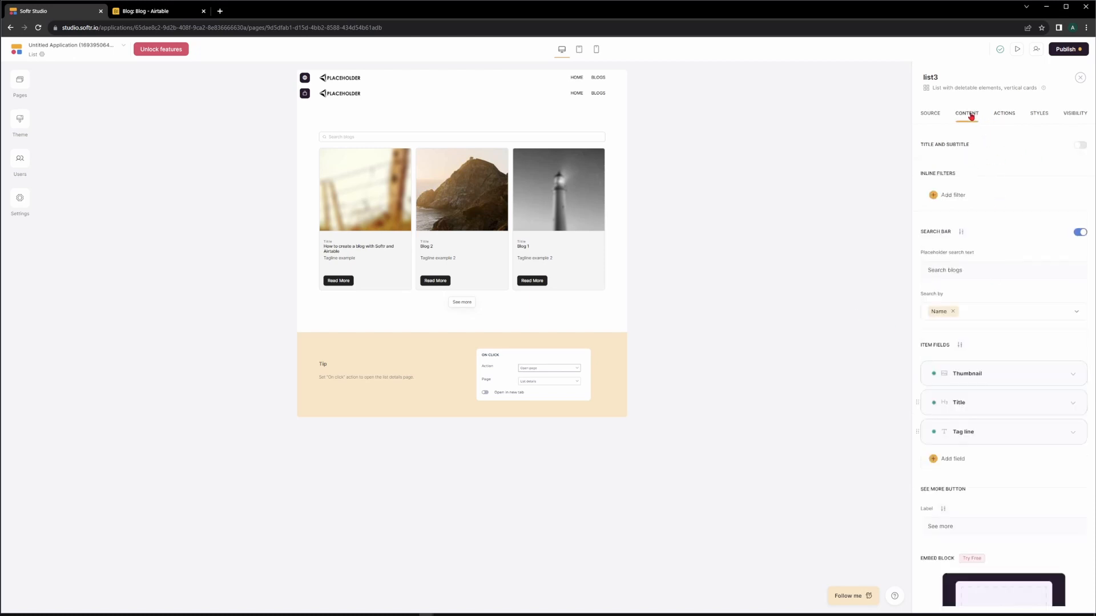
left_click(1041, 117)
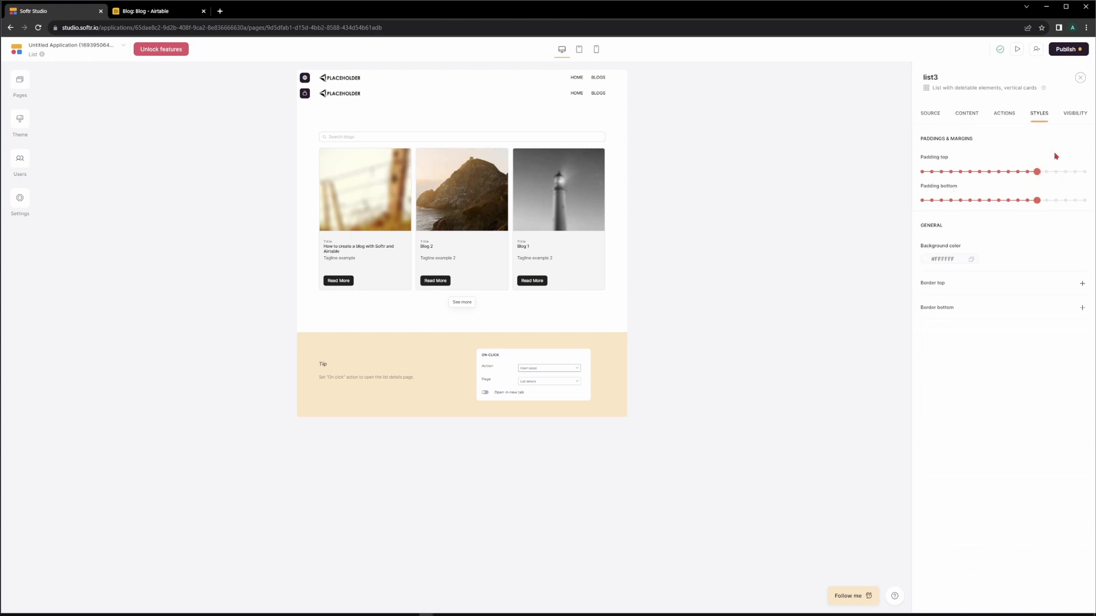
left_click(1075, 117)
left_click(1036, 114)
left_click(1011, 117)
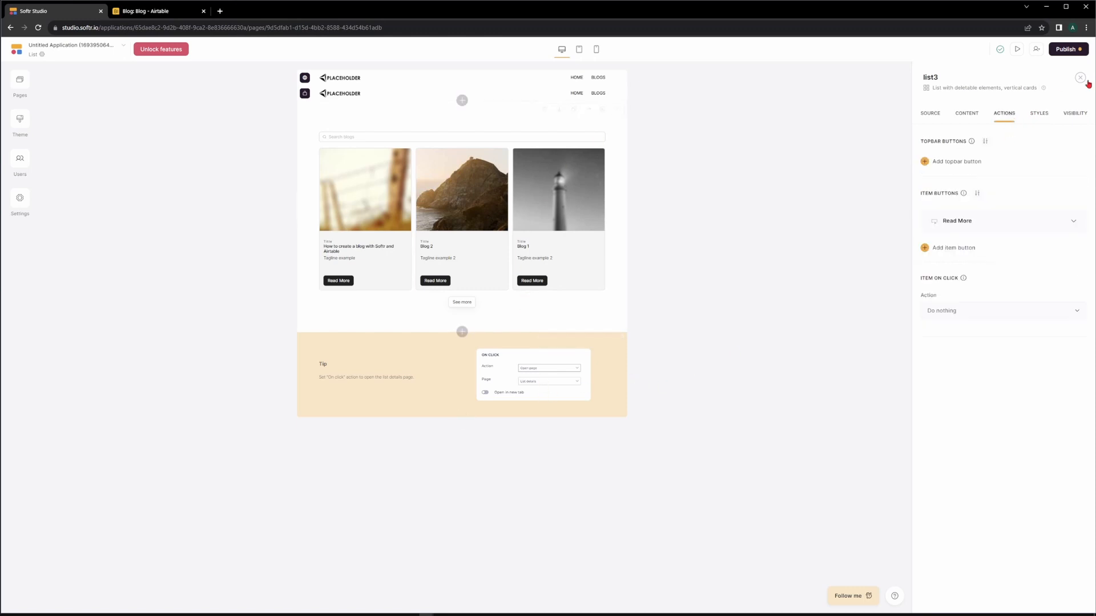
Preview the List page, visit the Home page, and follow its Blogs button back to the list.
left_click(1018, 50)
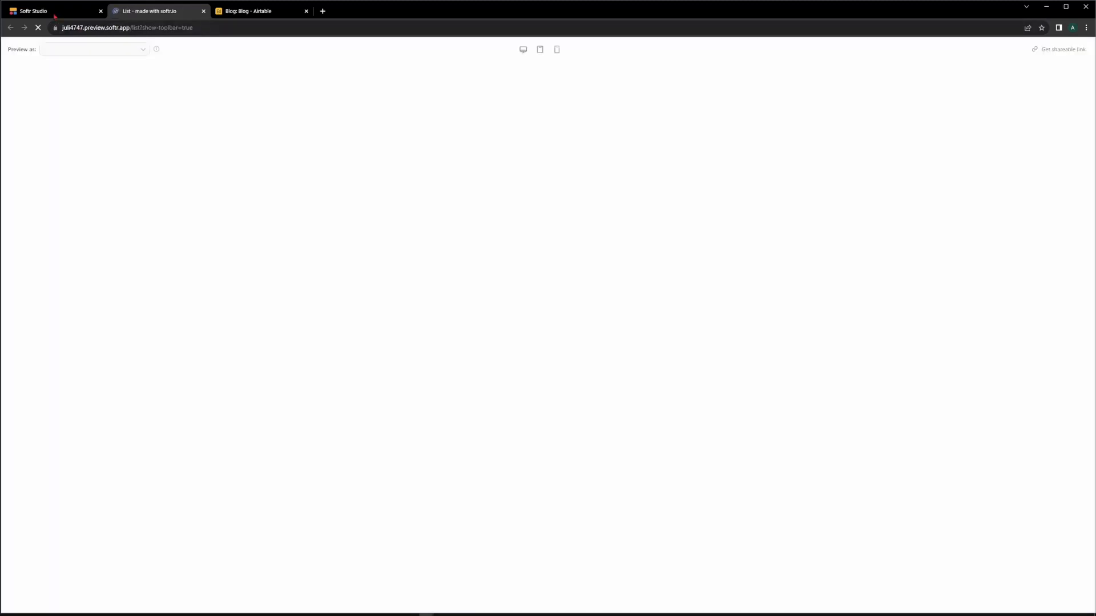
left_click(56, 11)
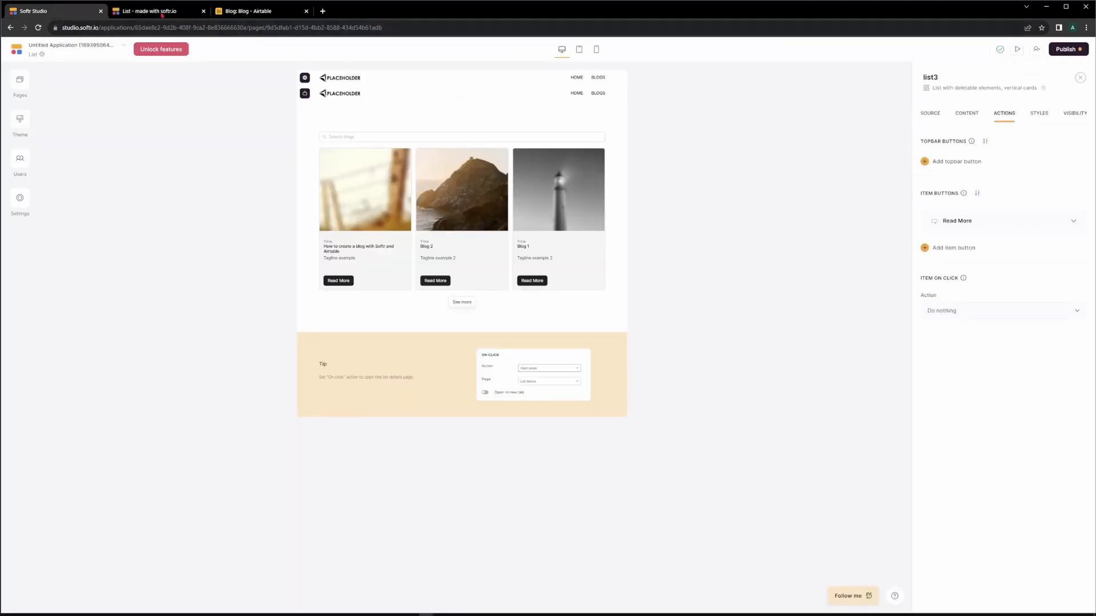
left_click(162, 14)
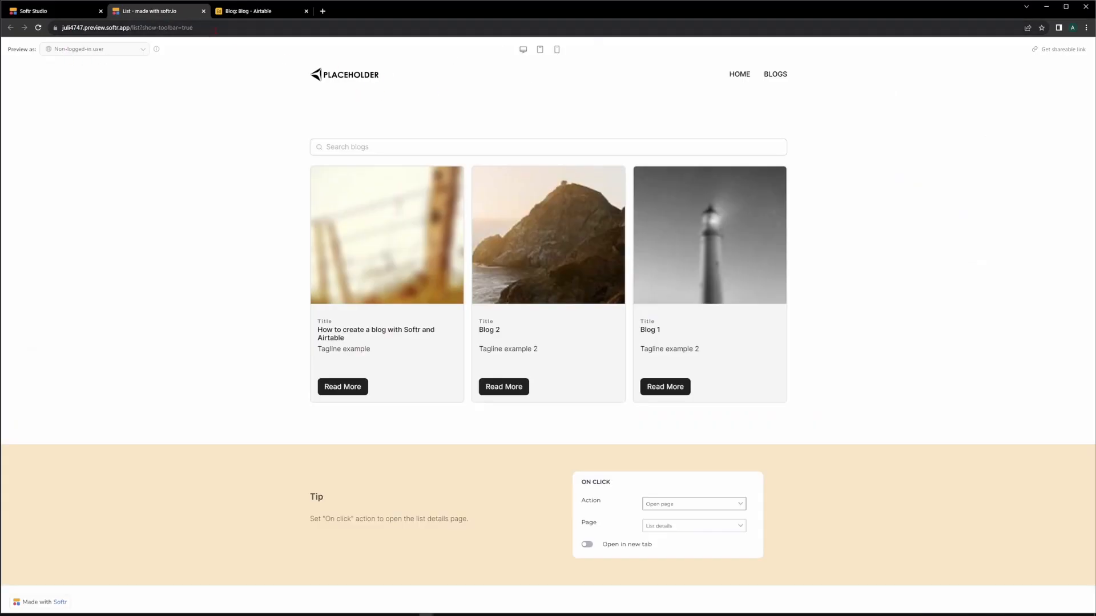
left_click(342, 83)
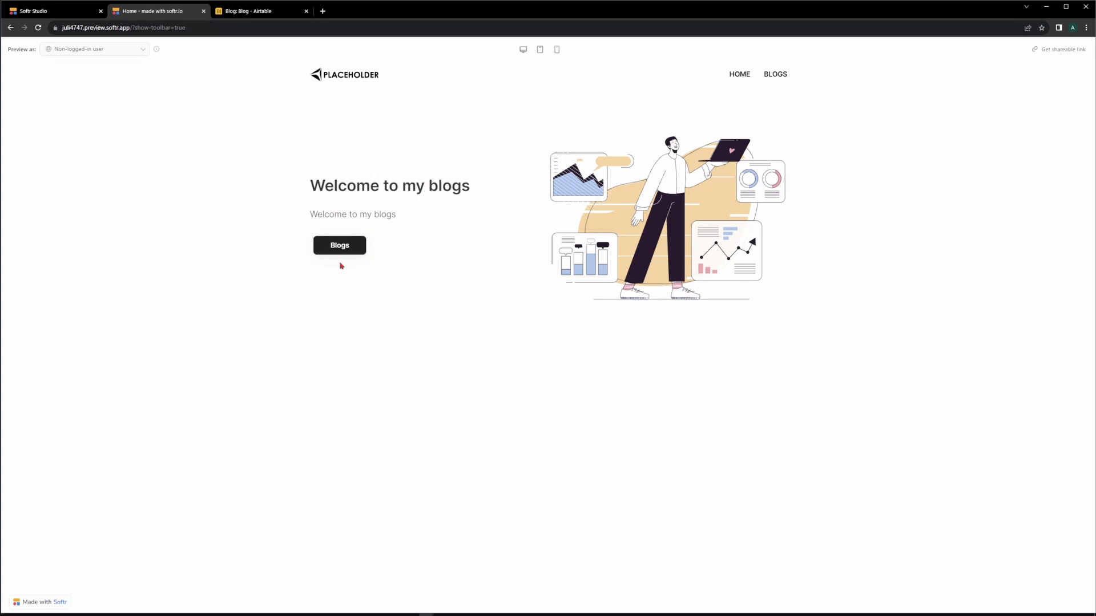
left_click(746, 76)
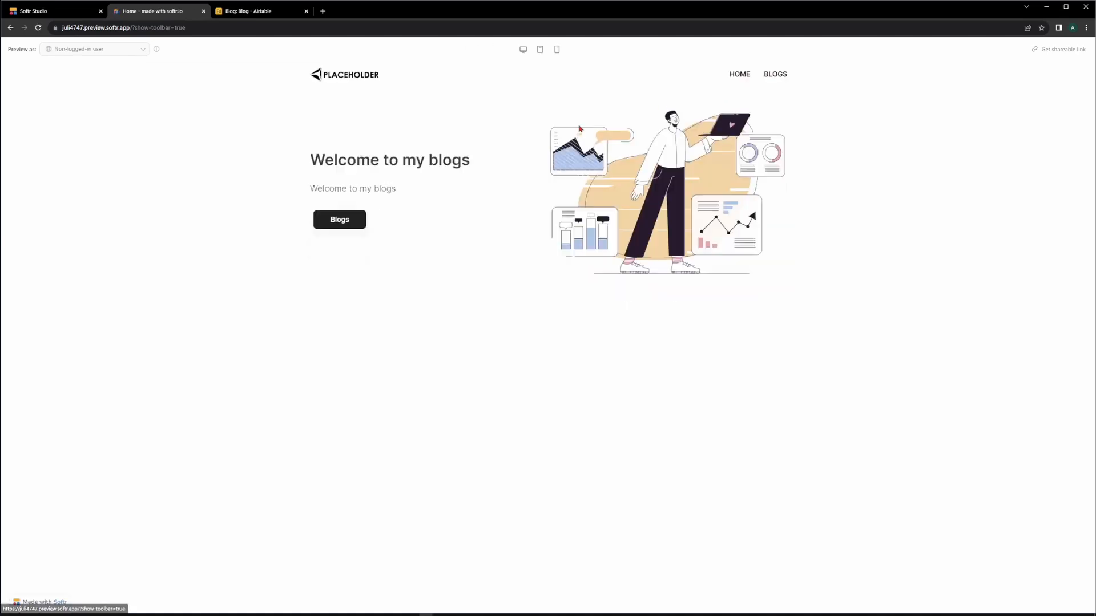
left_click(338, 251)
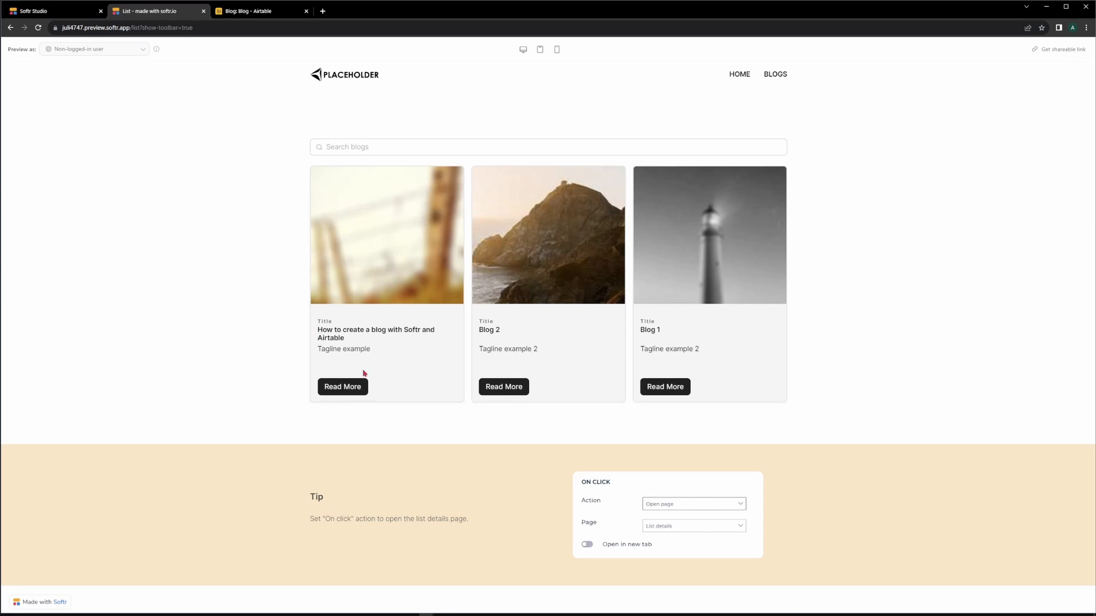
Glance at the Airtable records and test the first blog's Read More button in the preview, then go to Home.
left_click(246, 11)
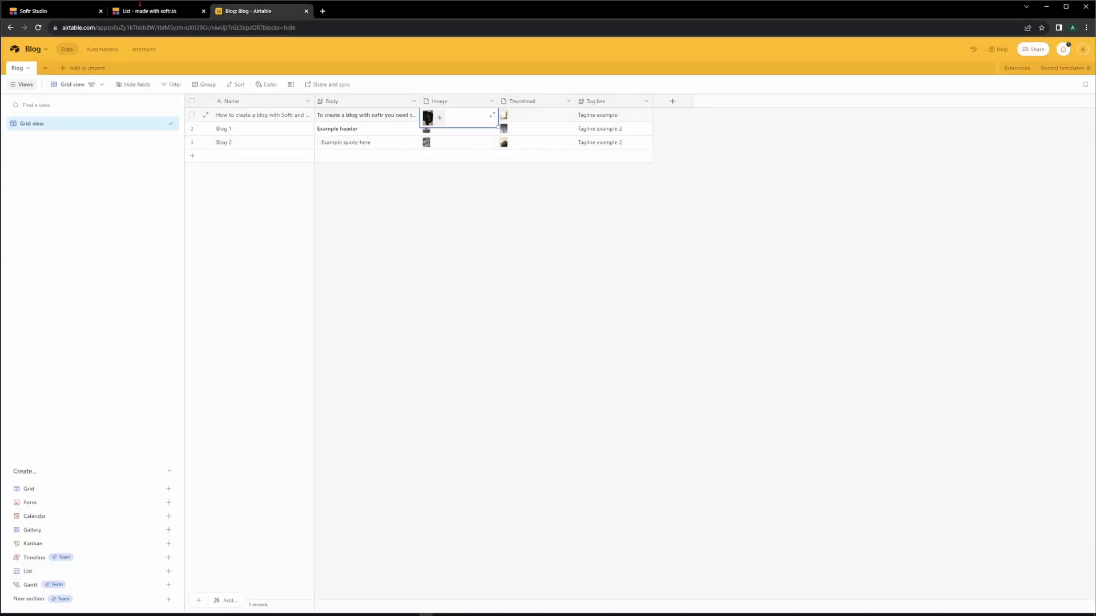
left_click(140, 3)
left_click(344, 387)
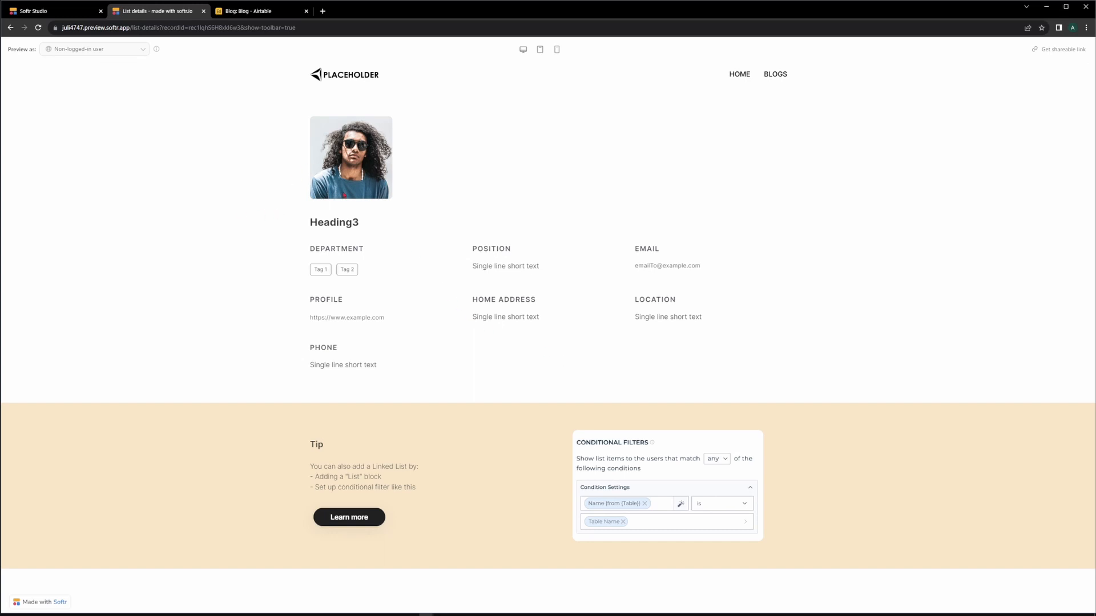
left_click(740, 75)
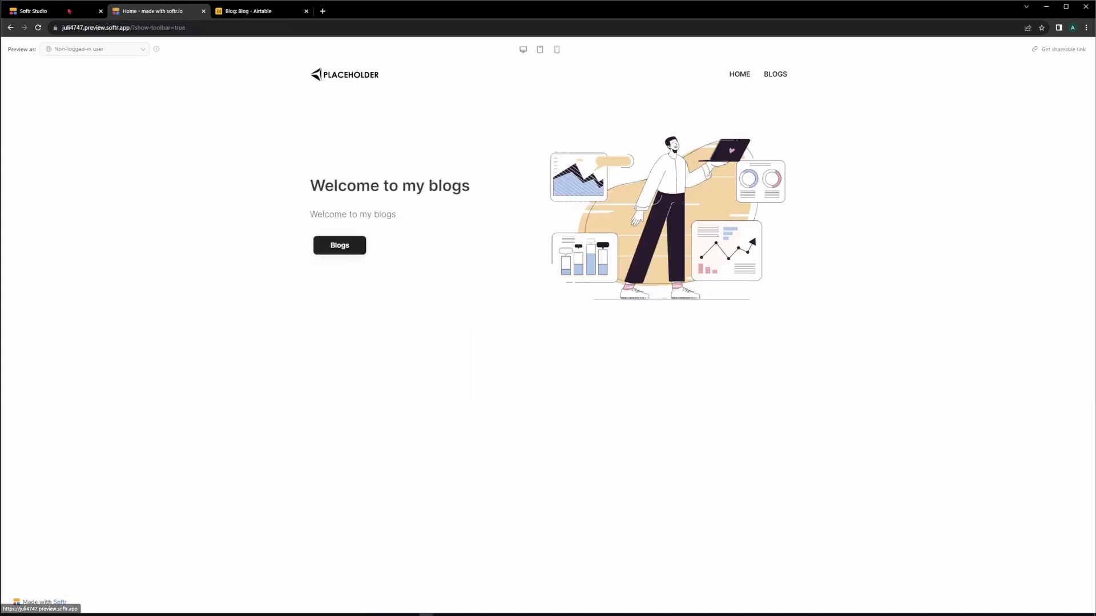
Return to Softr Studio and open the List details page for editing.
key("ctrl+shift+Tab")
left_click(23, 88)
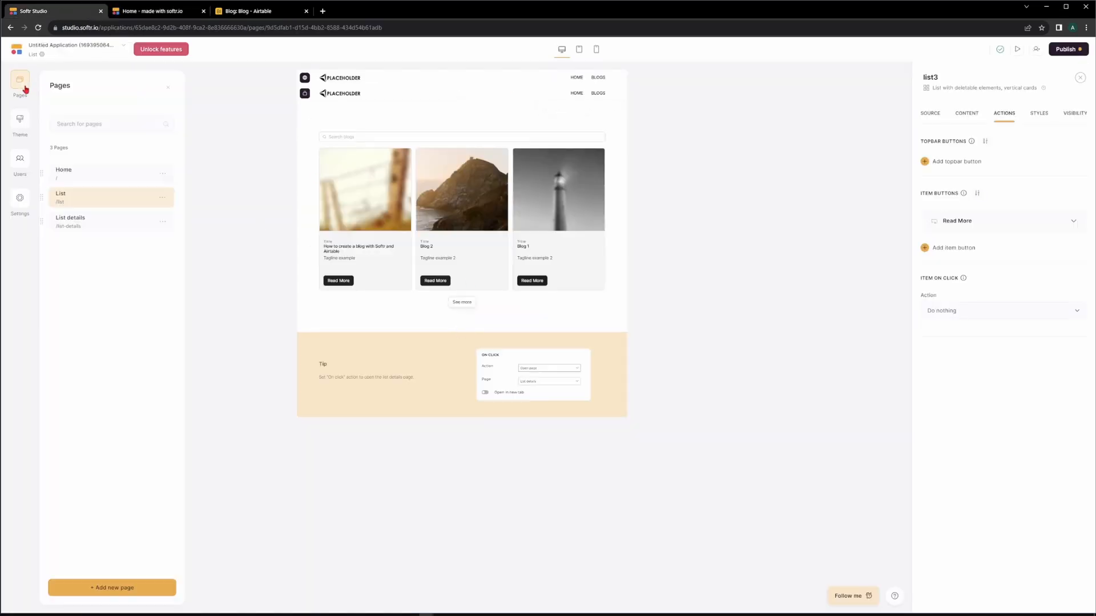
left_click(101, 220)
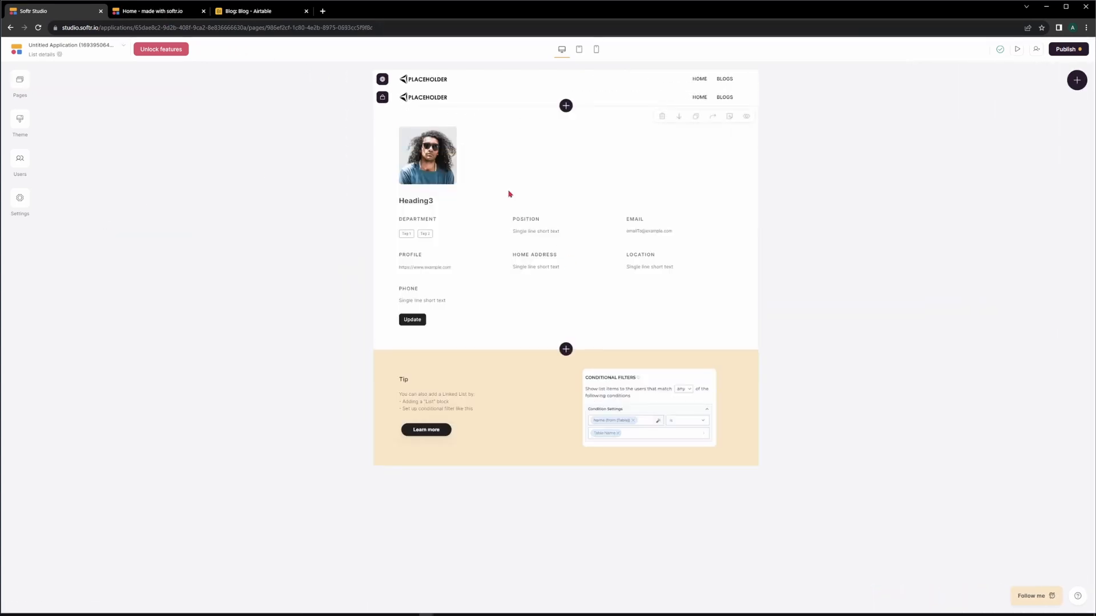
Connect the list details block to the existing Airtable source, using the Blog base and Blog table, and dismiss the tutorial checklist.
left_click(508, 194)
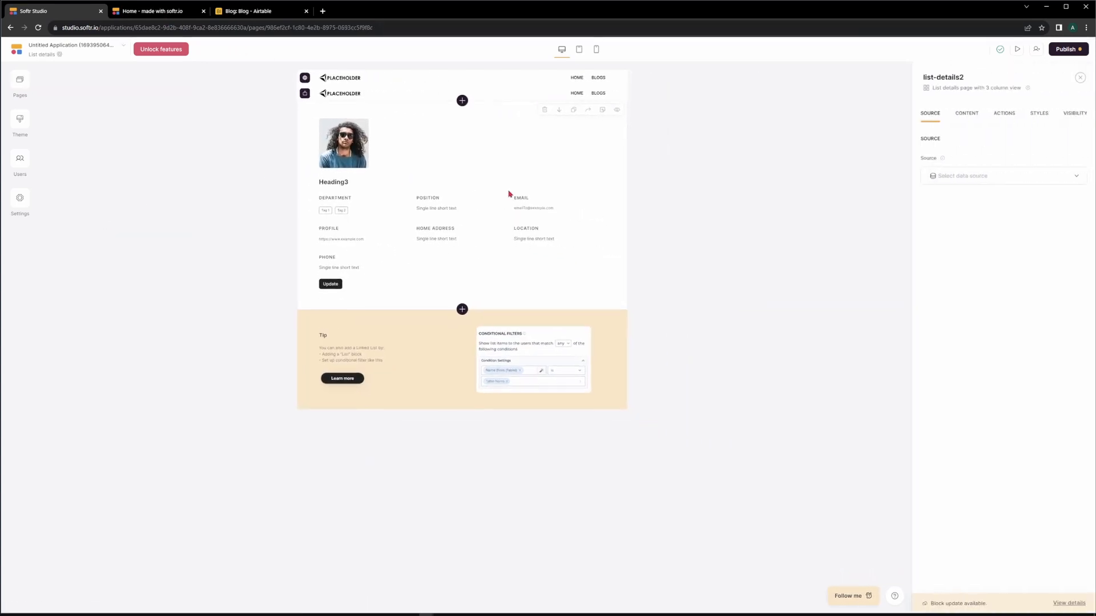
left_click(981, 174)
left_click(980, 209)
left_click(980, 219)
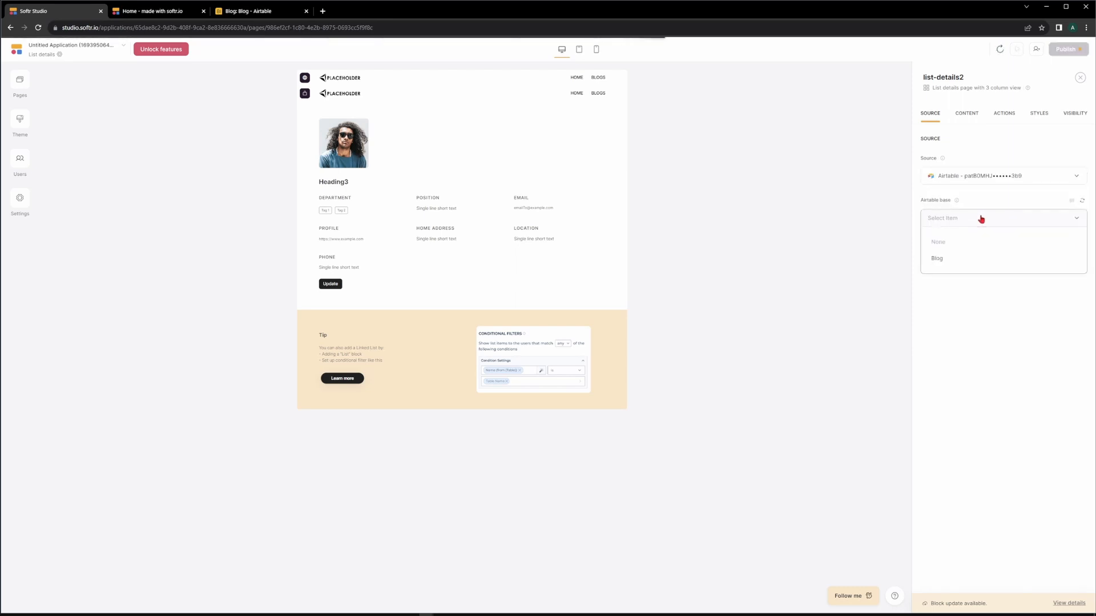
left_click(962, 260)
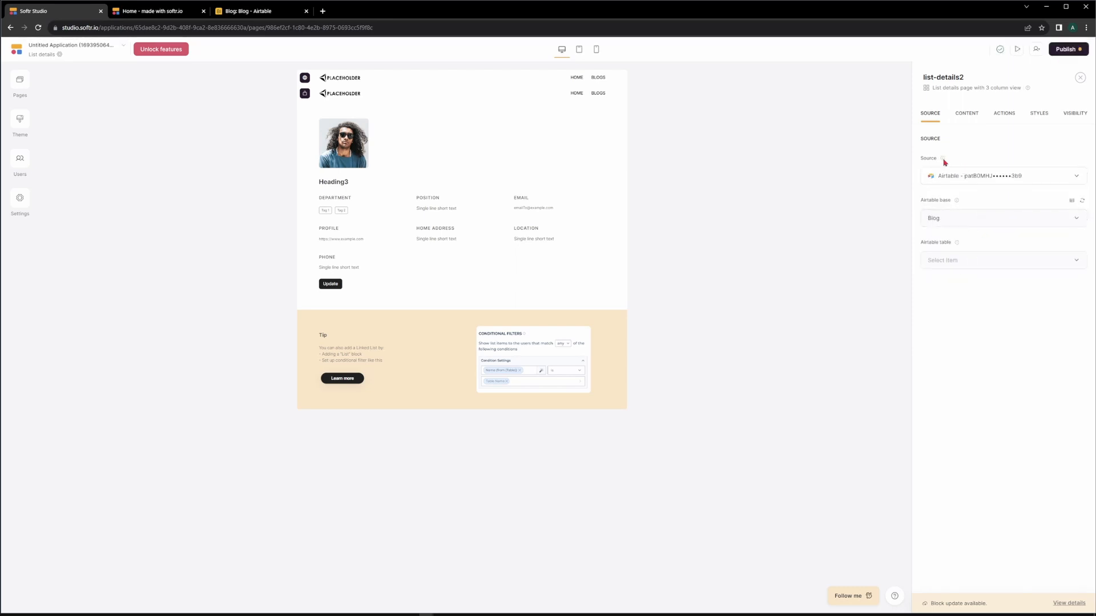
left_click(958, 264)
left_click(955, 285)
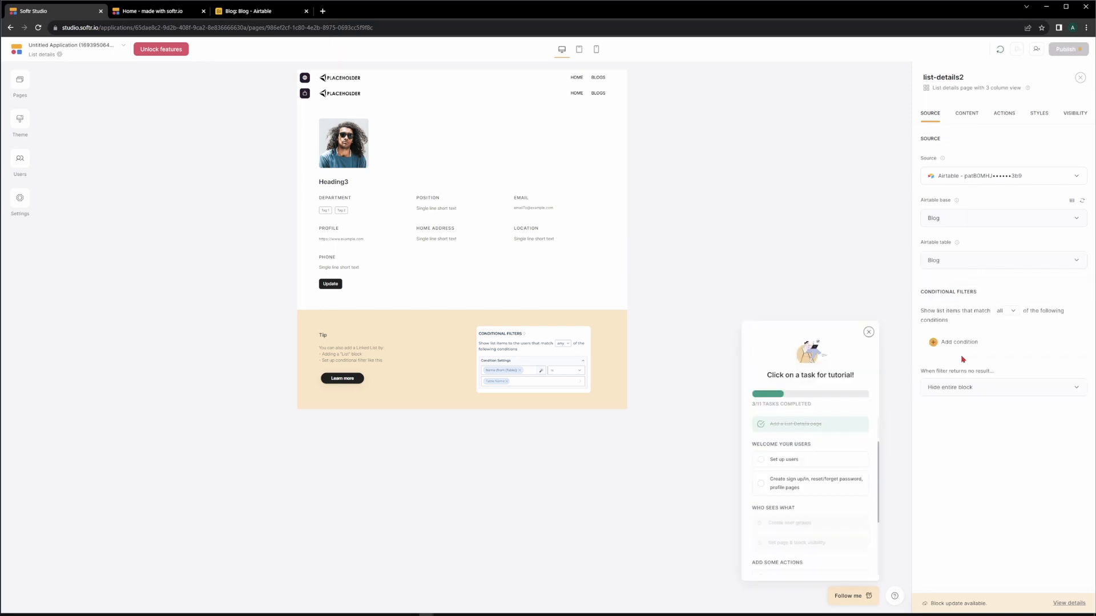
left_click(868, 335)
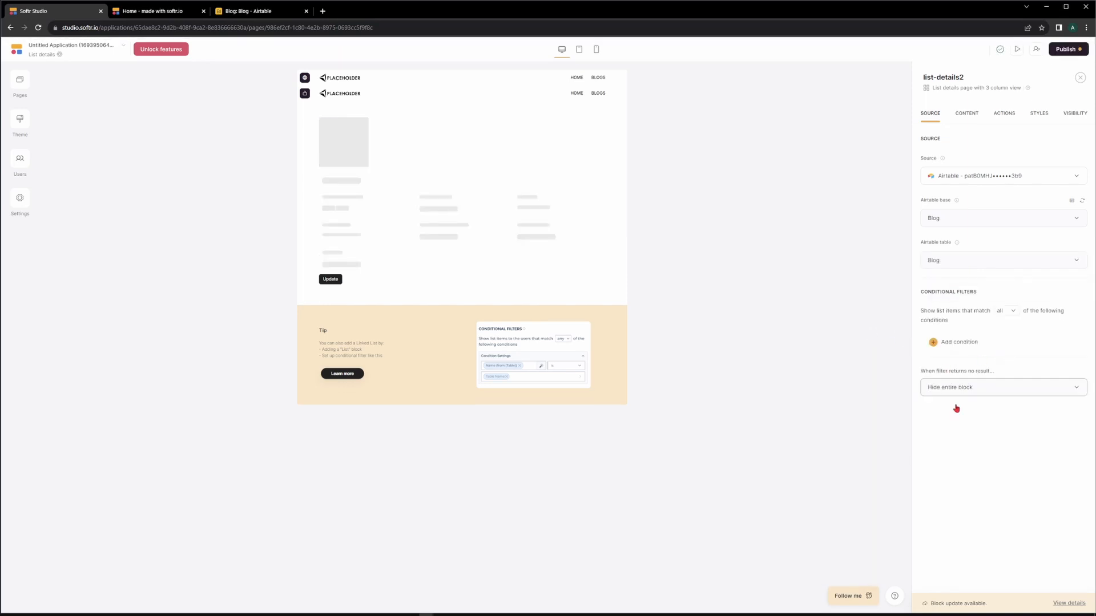
Map the details block's Image field to the Image column and compare it with the columns in the Airtable table.
left_click(964, 113)
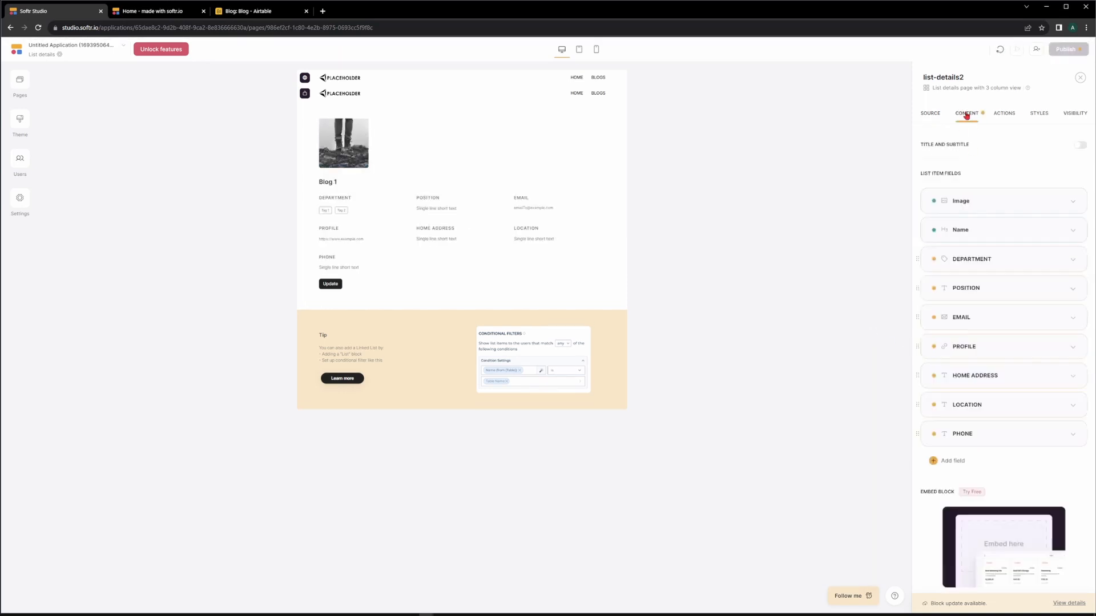
left_click(941, 203)
left_click(1021, 257)
left_click(1015, 316)
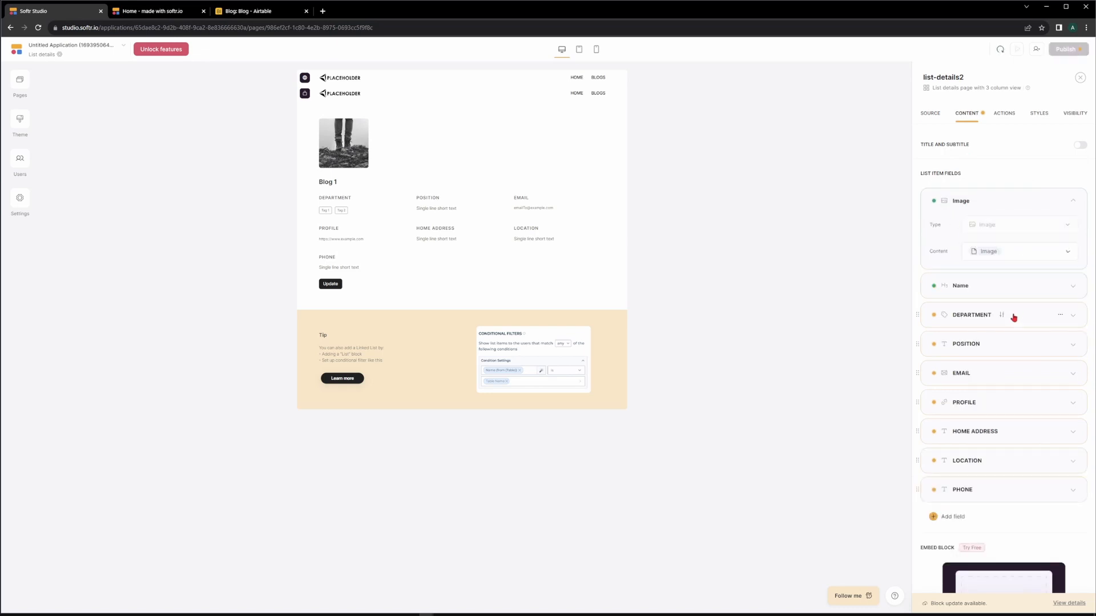
left_click(179, 11)
left_click(247, 12)
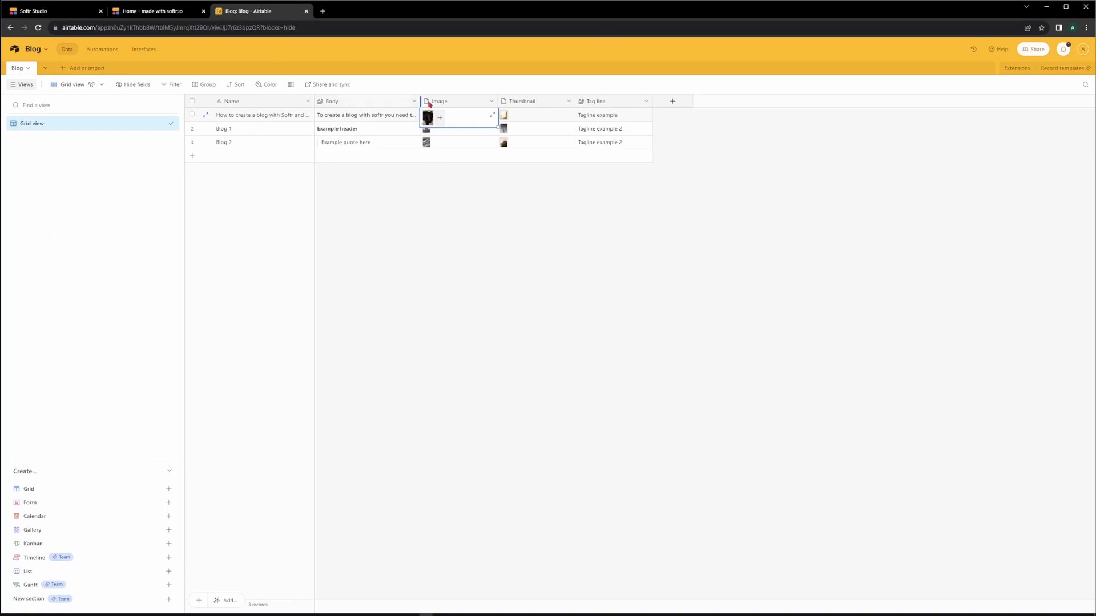
left_click(58, 8)
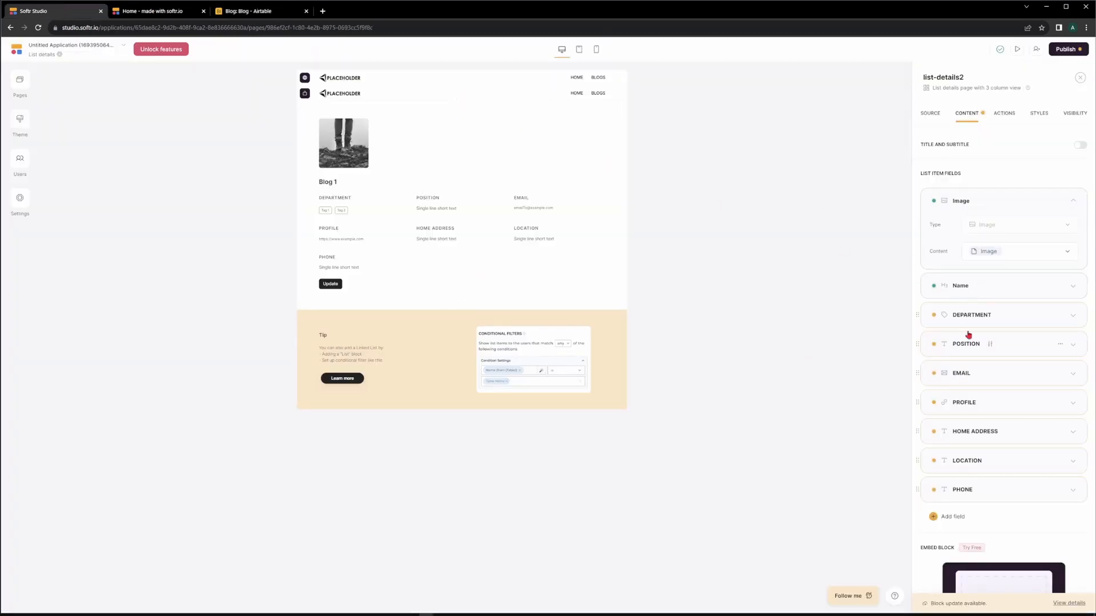
Delete the Department, Position, Email, Profile, Home Address, Location and Phone fields from the details block.
left_click(1060, 317)
left_click(1038, 350)
left_click(1061, 315)
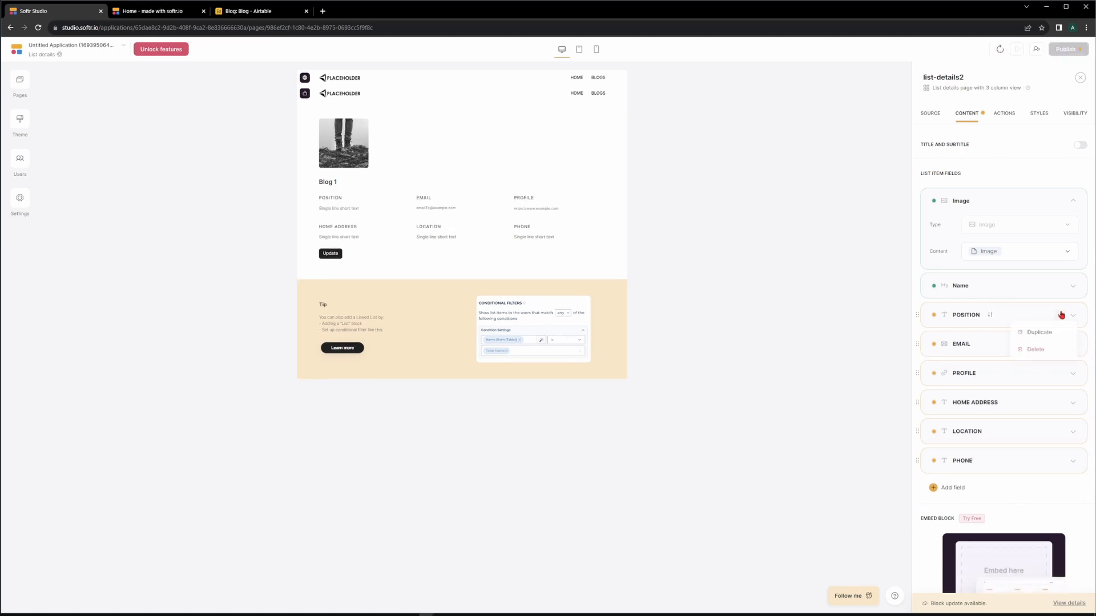
left_click(1036, 350)
left_click(1060, 315)
left_click(1044, 352)
left_click(1060, 315)
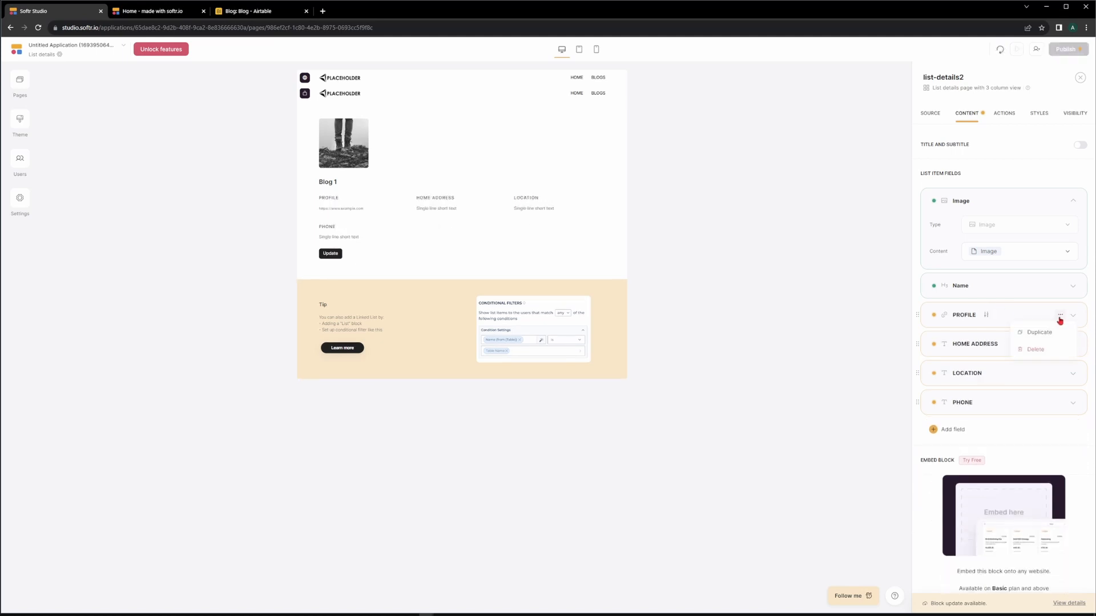
left_click(1032, 348)
left_click(1060, 315)
left_click(1035, 349)
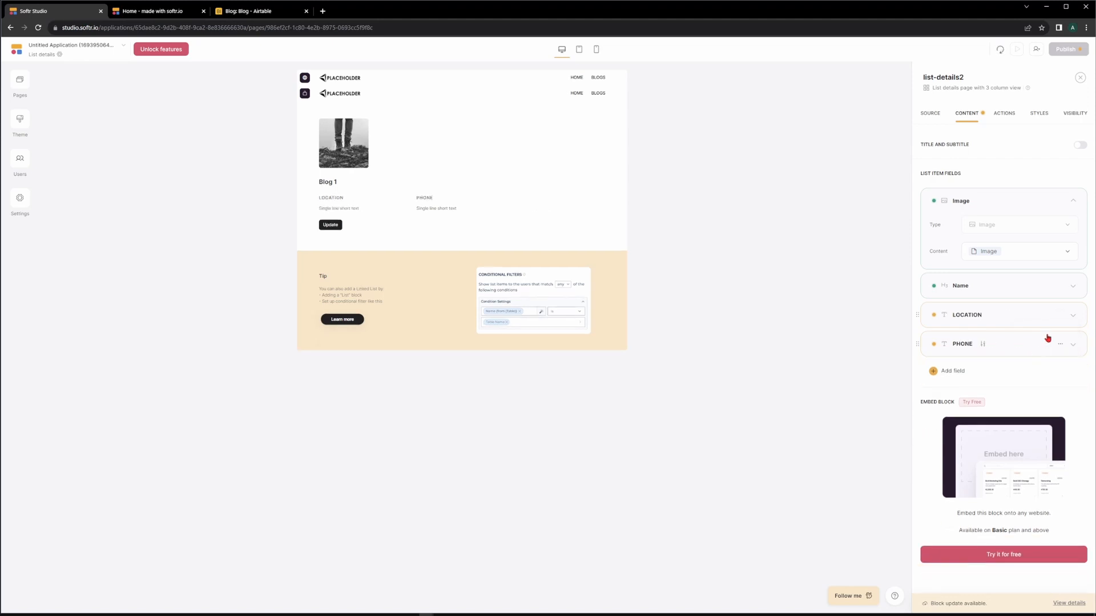
left_click(1061, 315)
left_click(1036, 349)
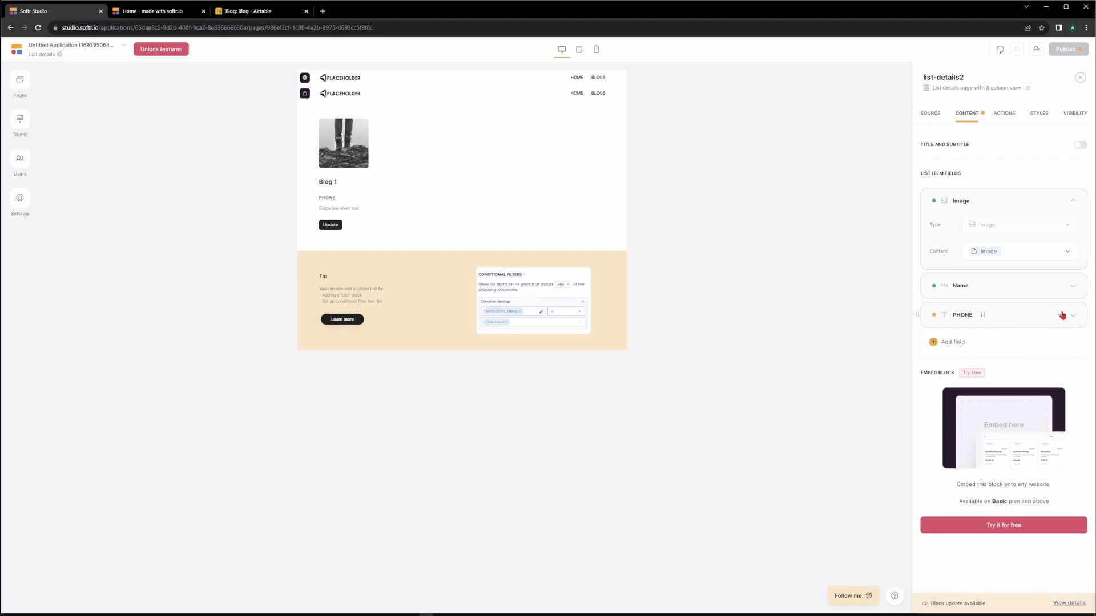
left_click(1061, 315)
left_click(1033, 350)
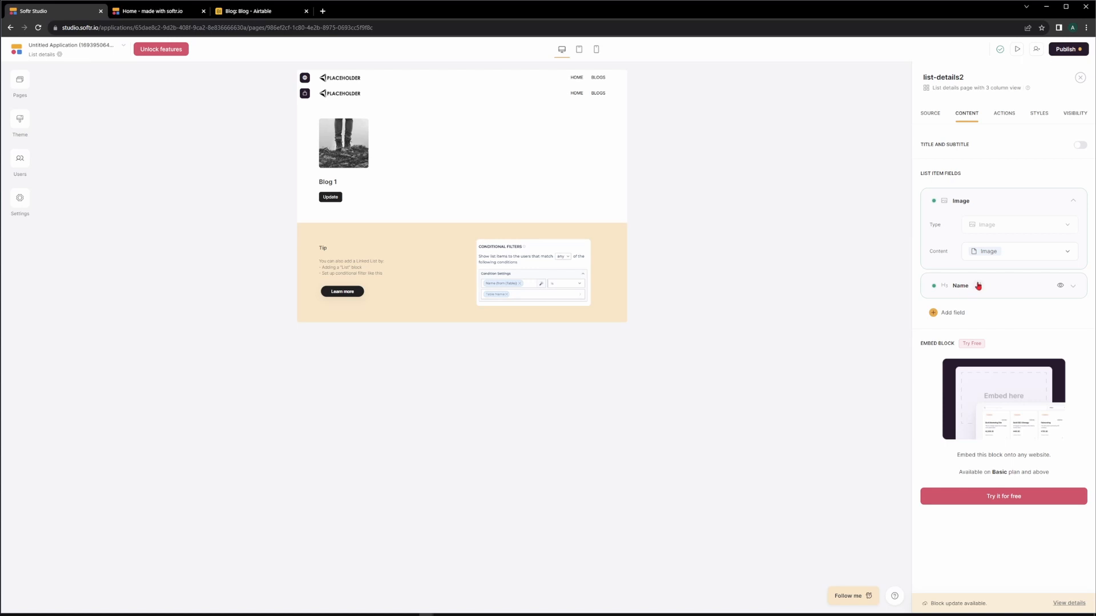
Review the Name field's settings and add a rich text field that shows the Body column.
left_click(977, 286)
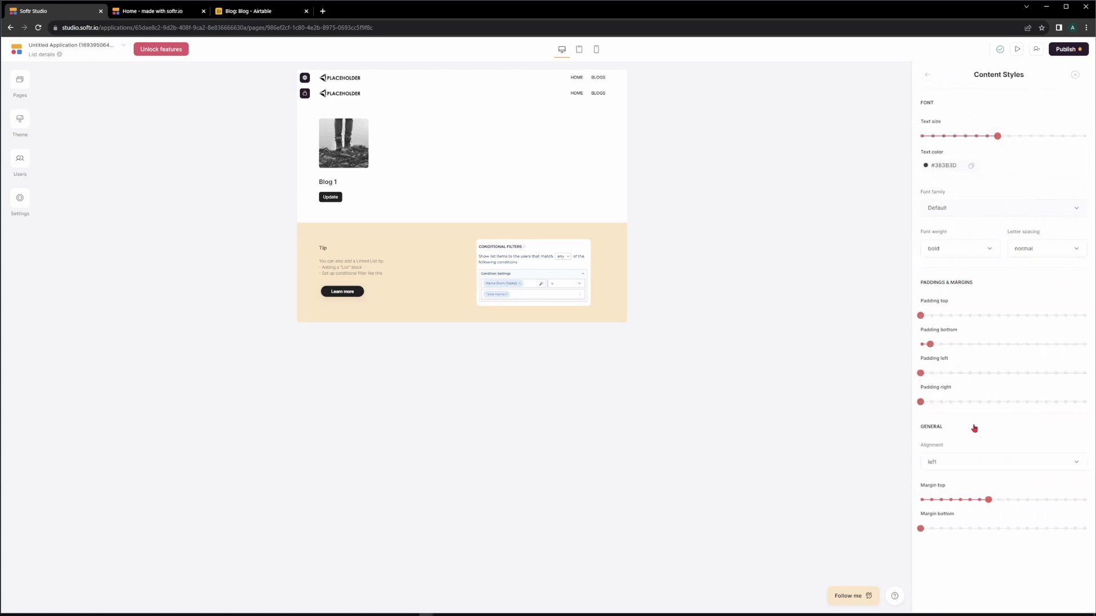
left_click(924, 77)
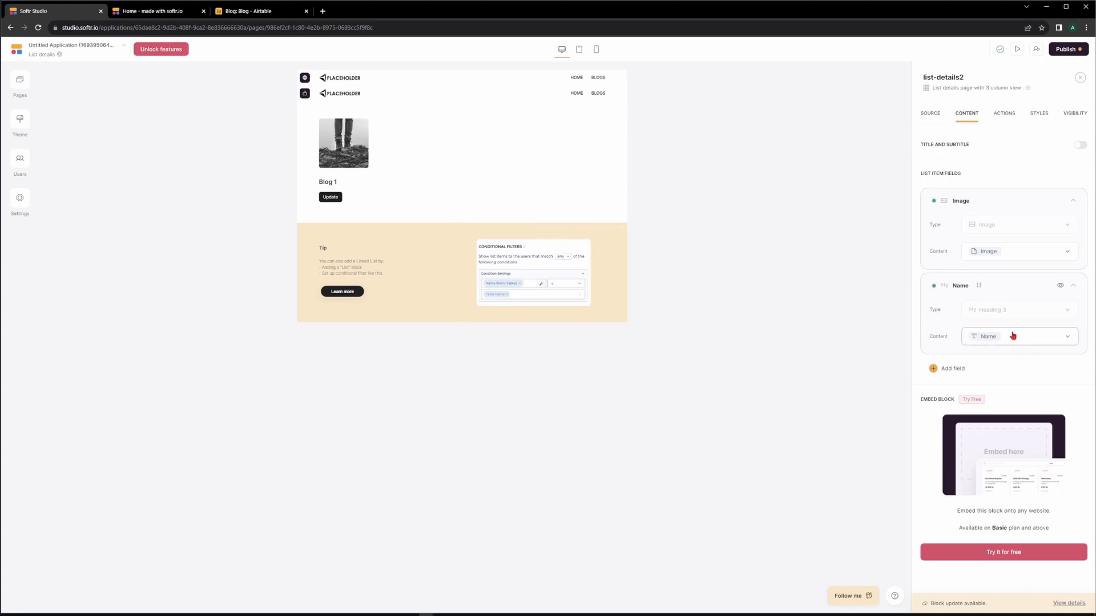
left_click(940, 366)
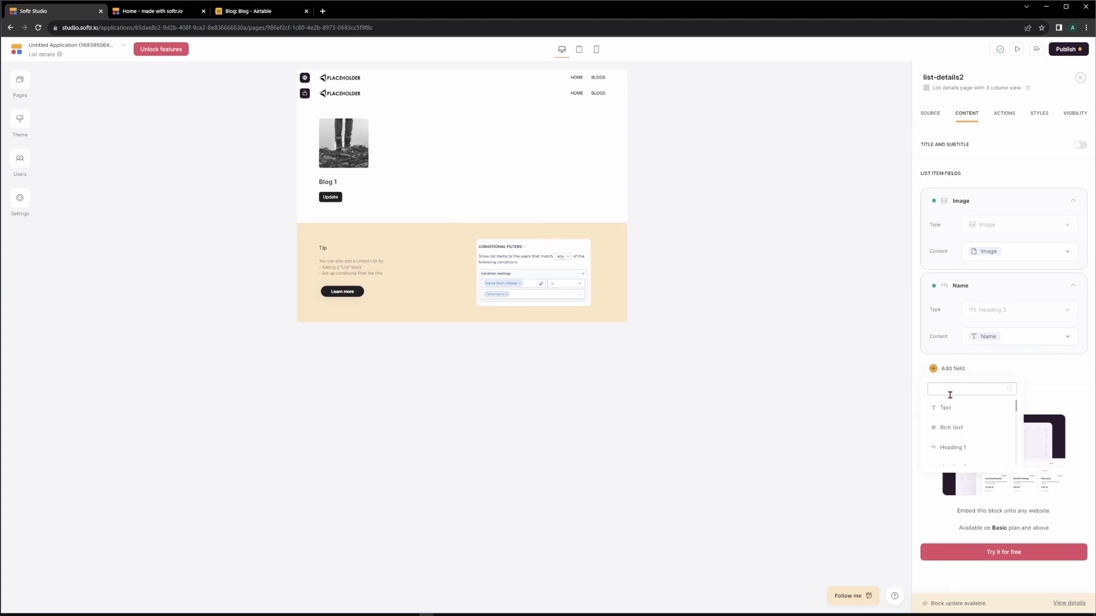
left_click(947, 427)
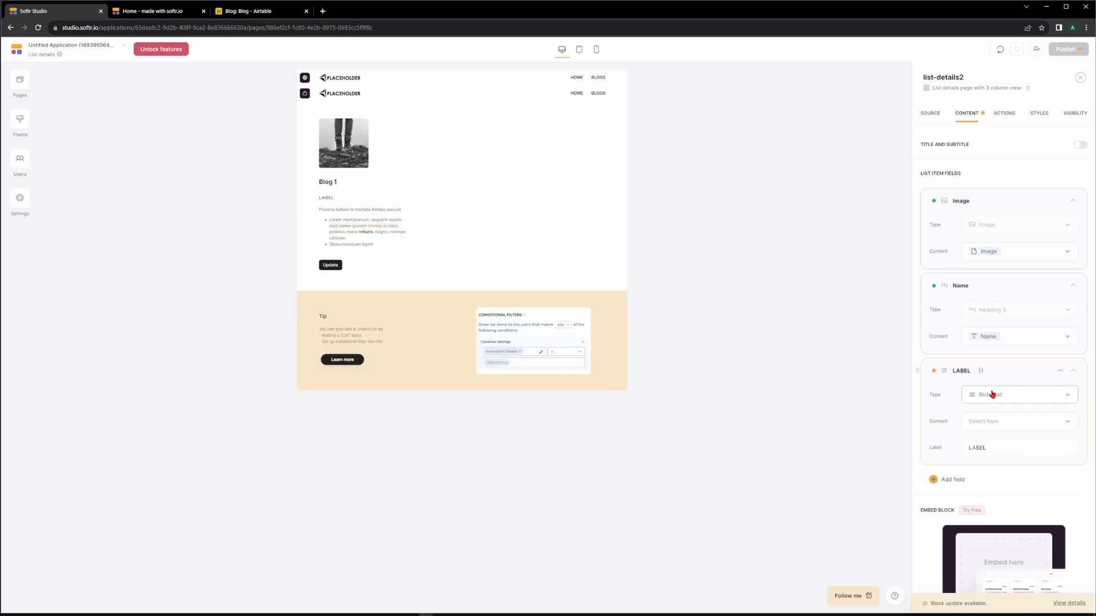
left_click(994, 427)
left_click(989, 482)
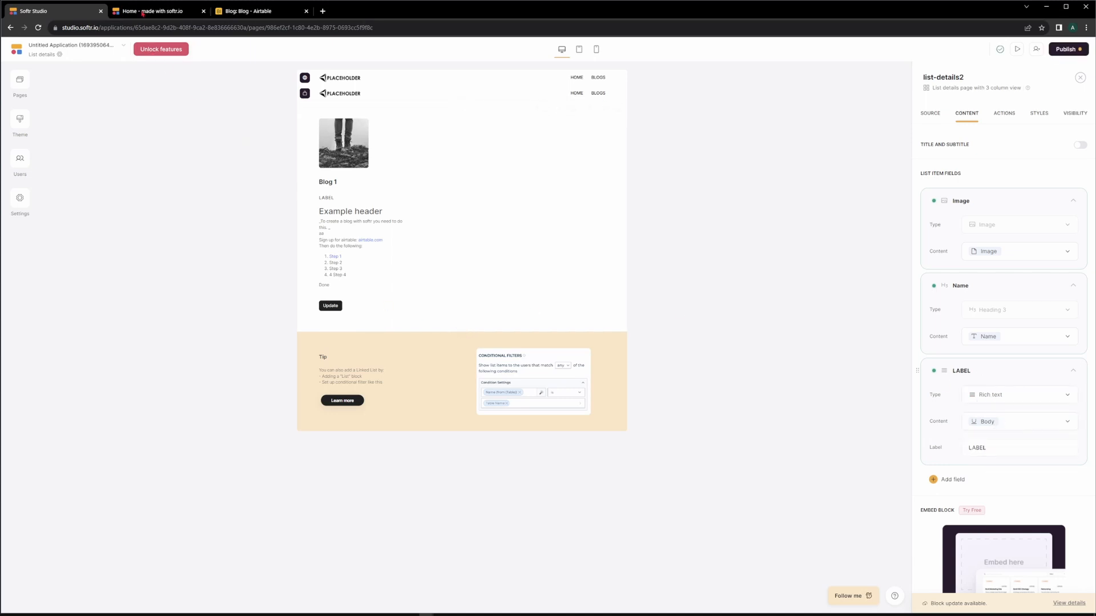
Glance at the Airtable records and clear the label of the rich text Body field.
left_click(246, 10)
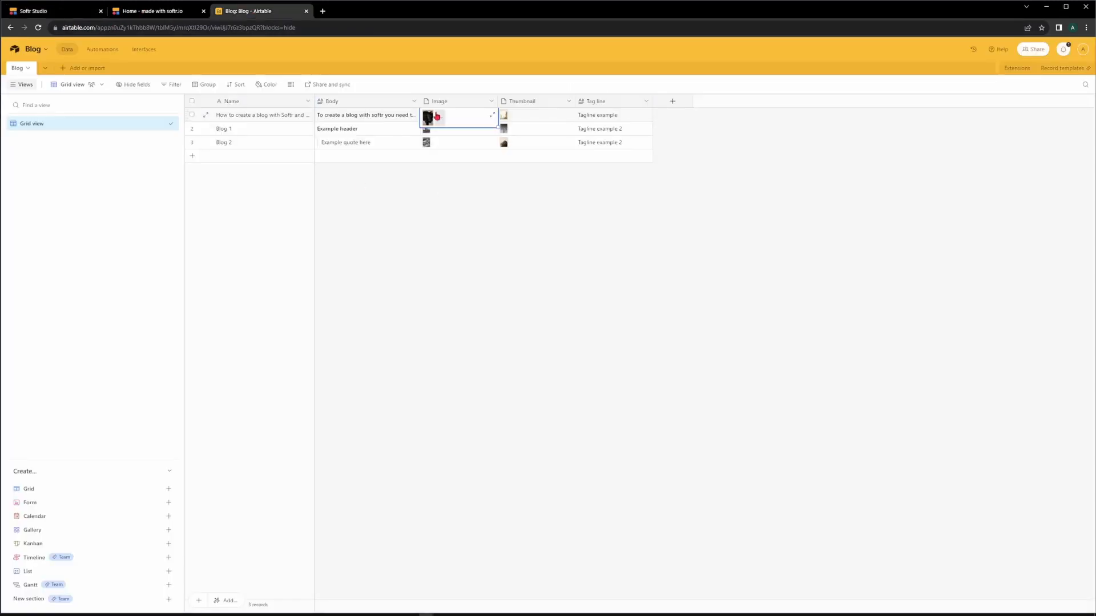
left_click(46, 12)
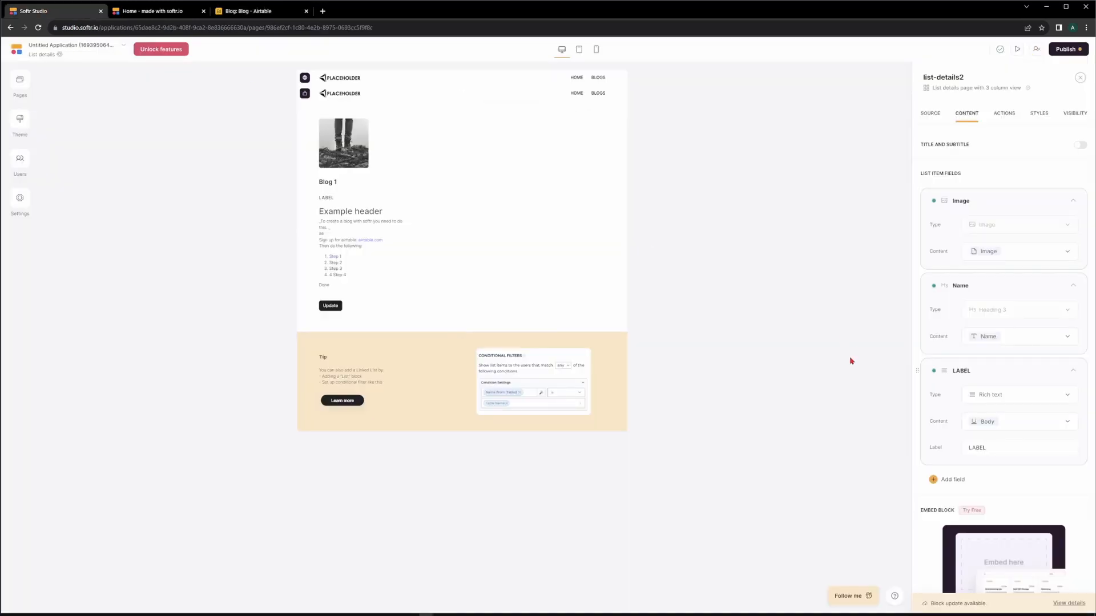
double_click(1000, 452)
key("BackSpace")
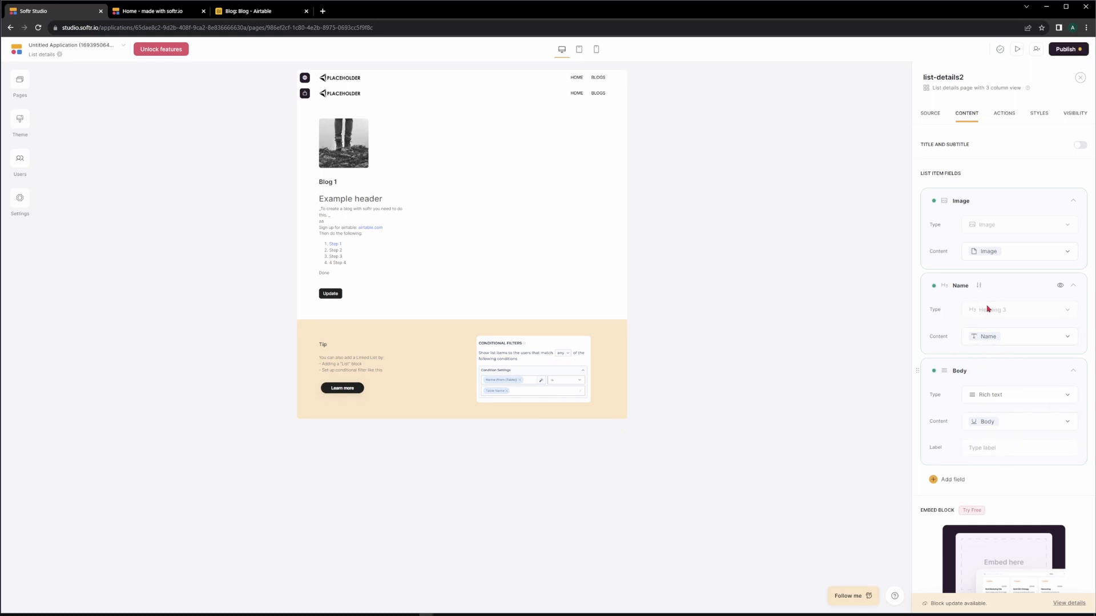
Try adding an extra field of type Image below Body that shows the Image column.
left_click(952, 482)
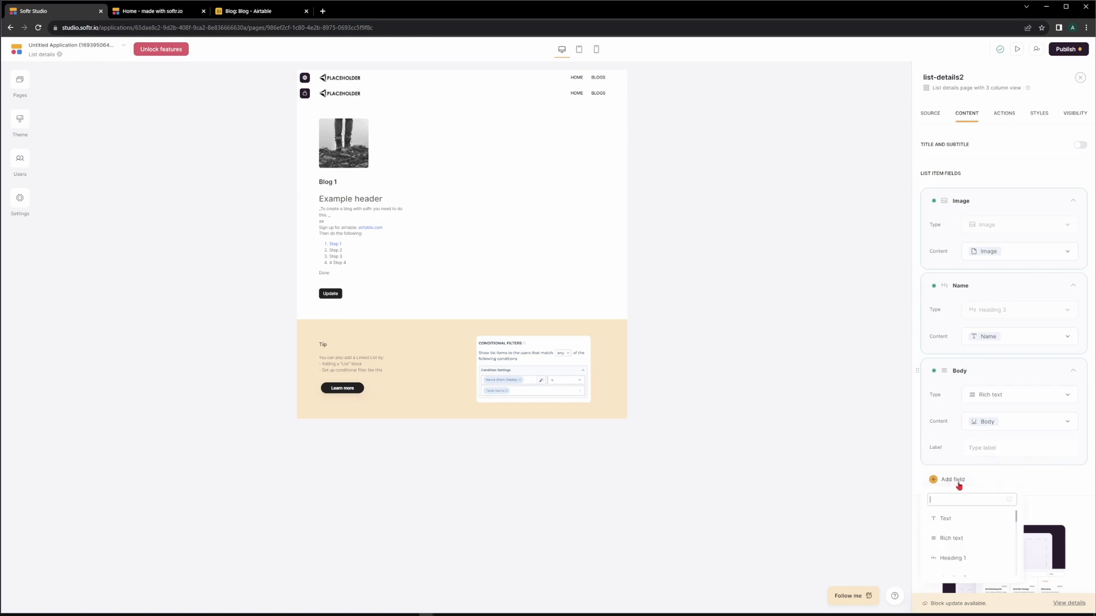
scroll(952, 552, "down", 2)
left_click(951, 574)
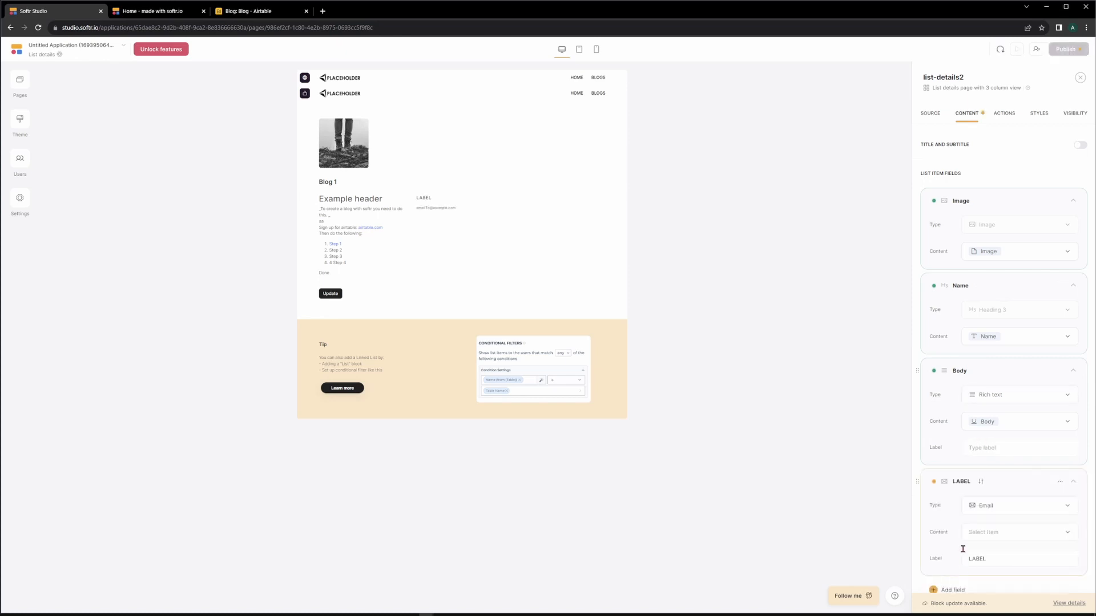
left_click(1015, 509)
scroll(999, 438, "down", 2)
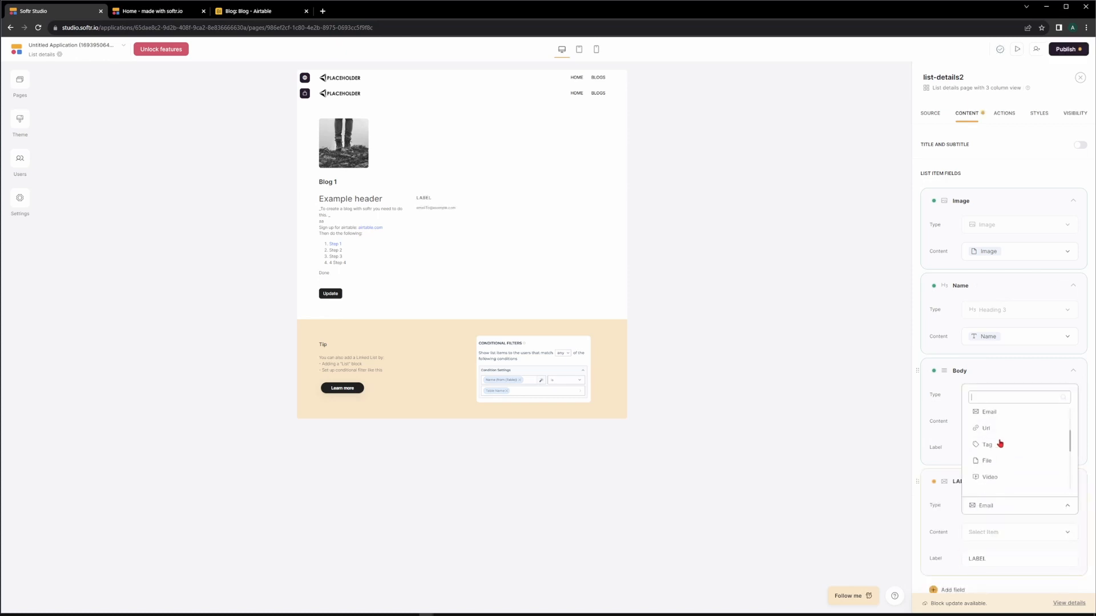
scroll(996, 467, "down", 2)
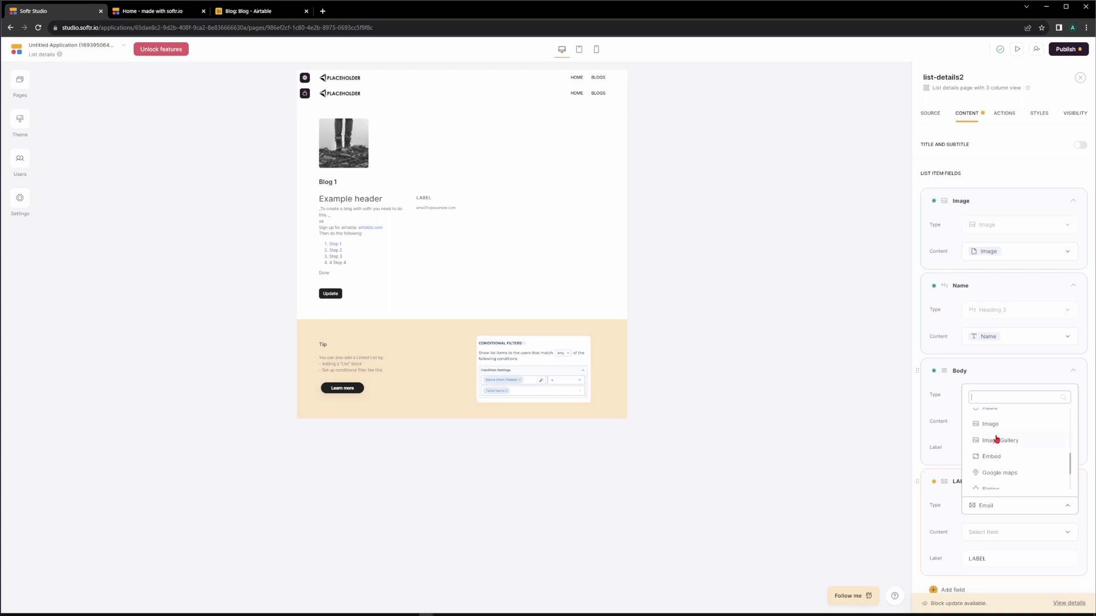
left_click(995, 437)
left_click(996, 534)
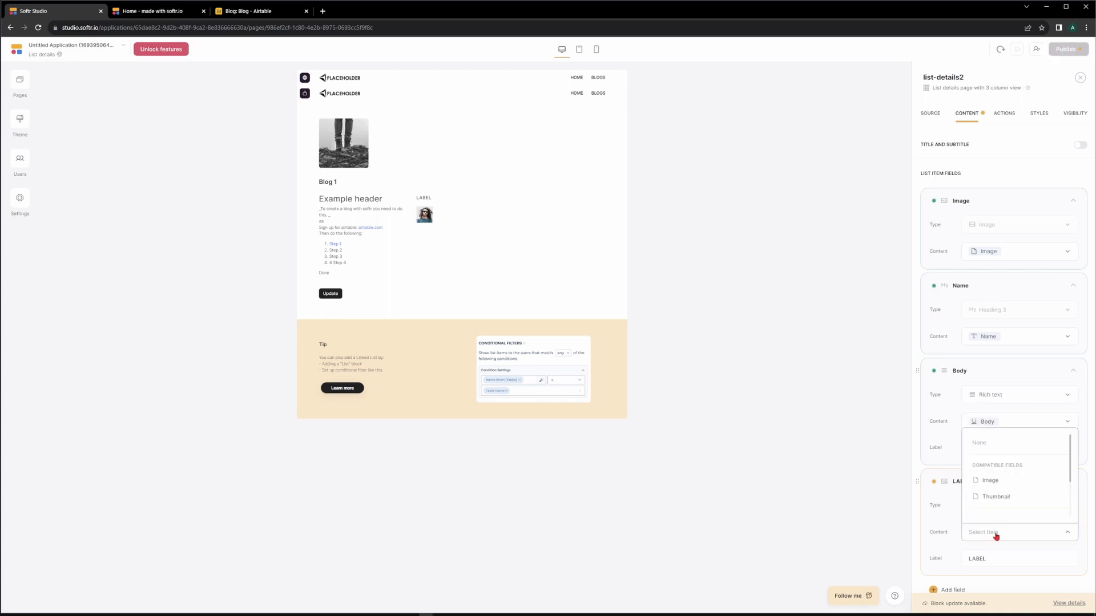
left_click(1001, 481)
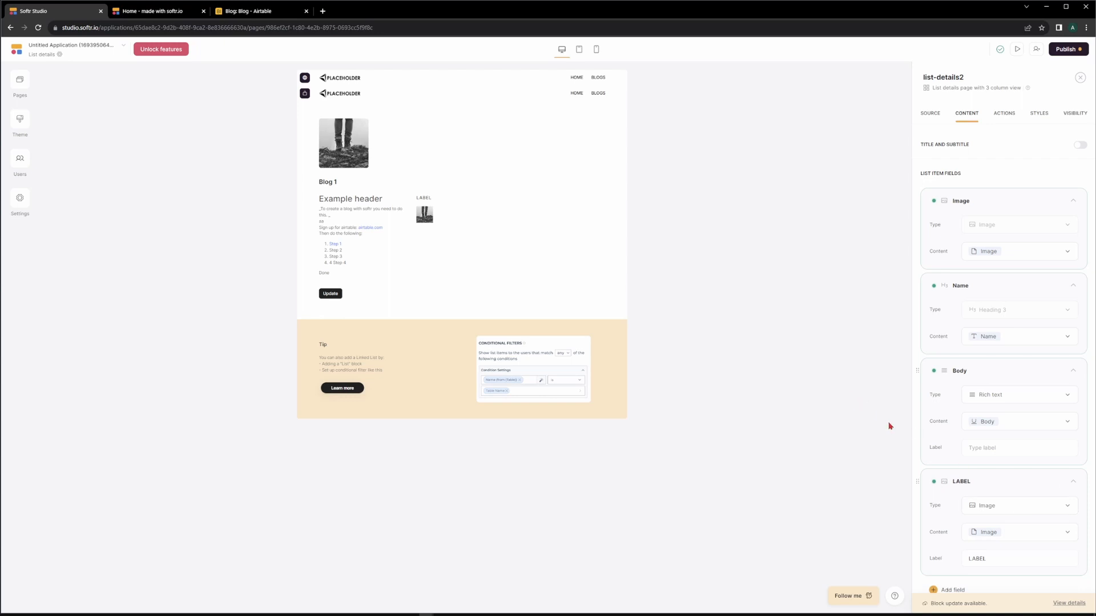
Clear the extra image field's label and delete that field from the details block.
left_click(996, 556)
key("ctrl+a")
key("BackSpace")
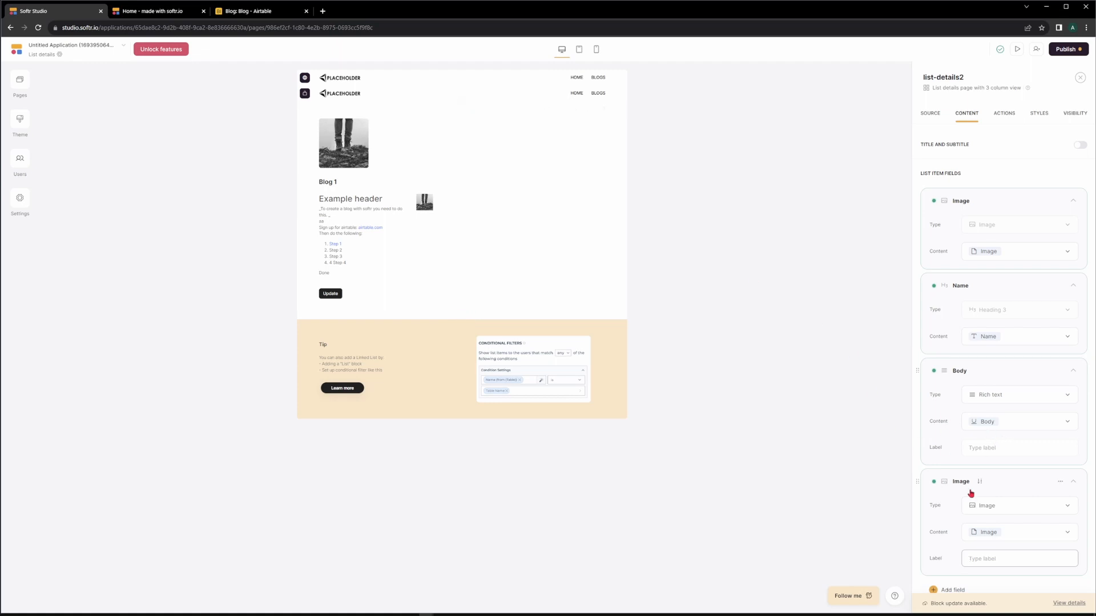
left_click(1061, 484)
left_click(1037, 519)
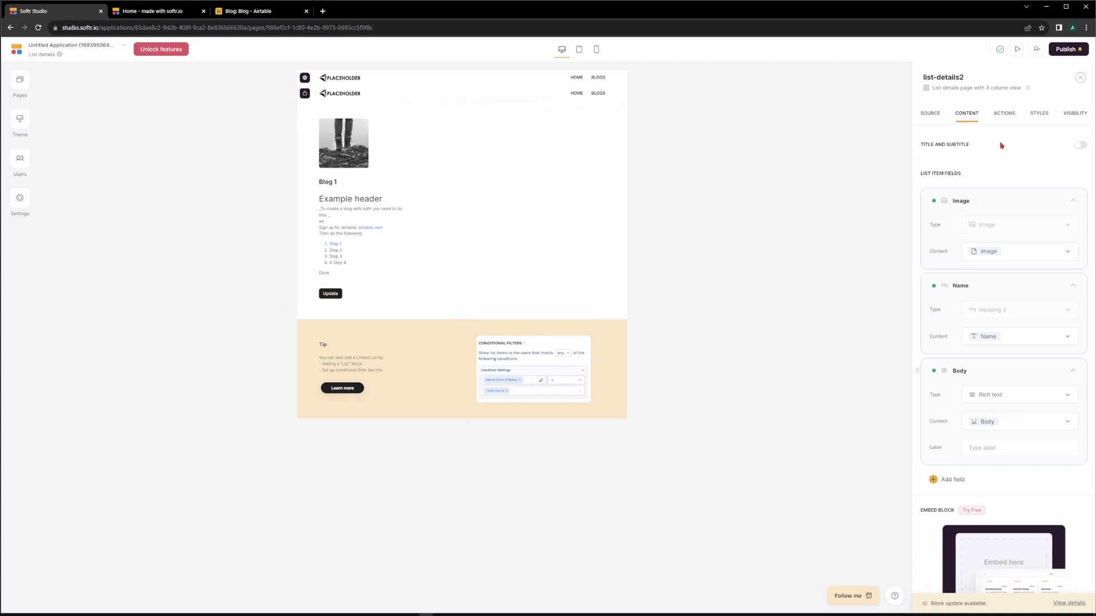
Delete the Update button from the details block and remove the Tip block beneath it.
left_click(1006, 114)
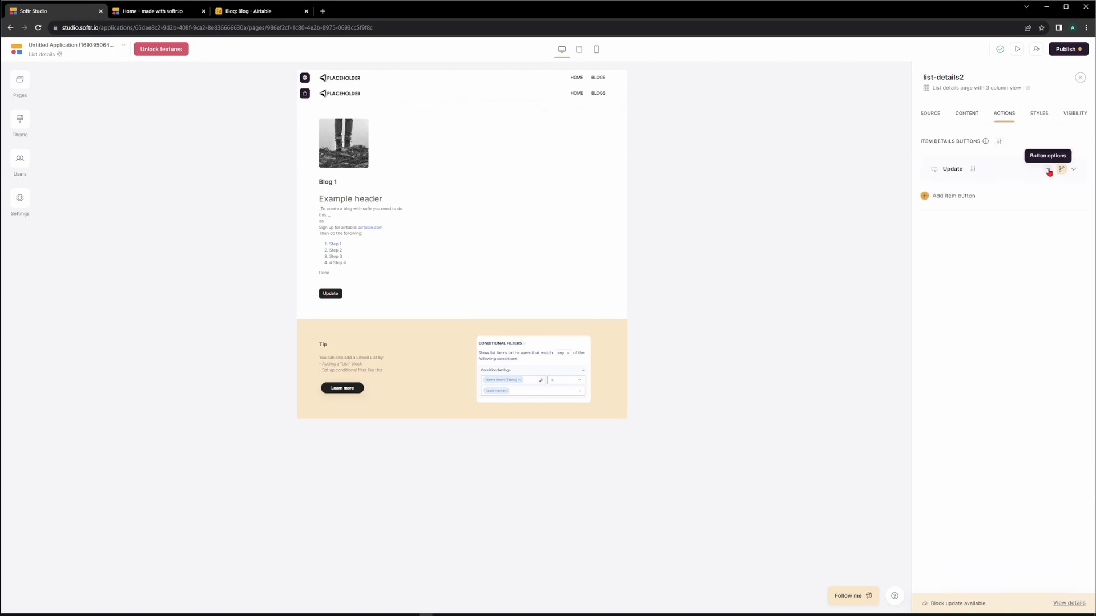
left_click(1048, 170)
left_click(1009, 204)
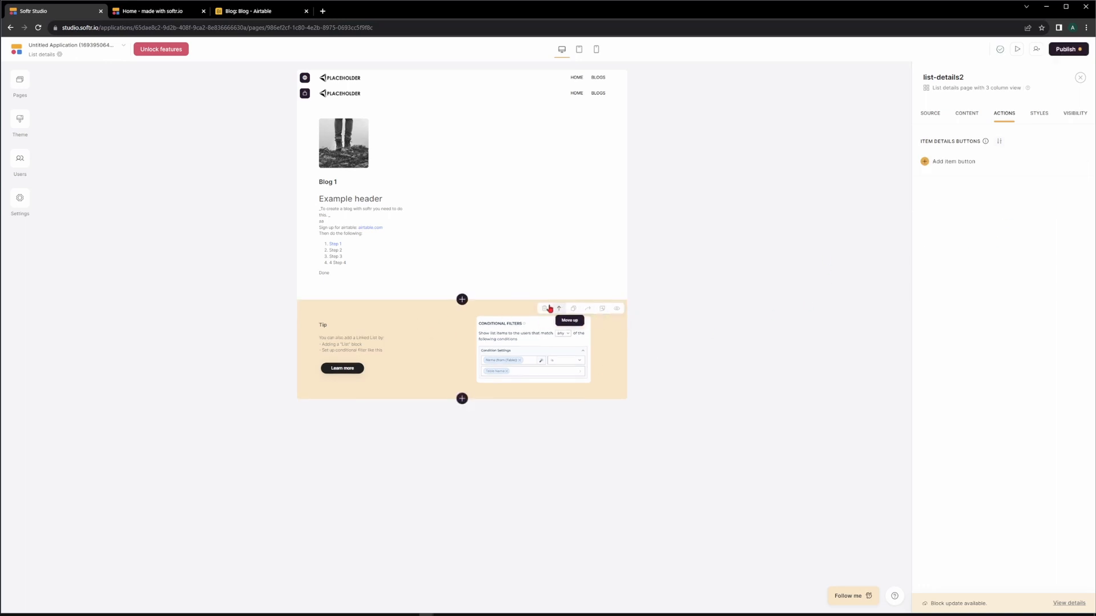
left_click(547, 309)
left_click(619, 344)
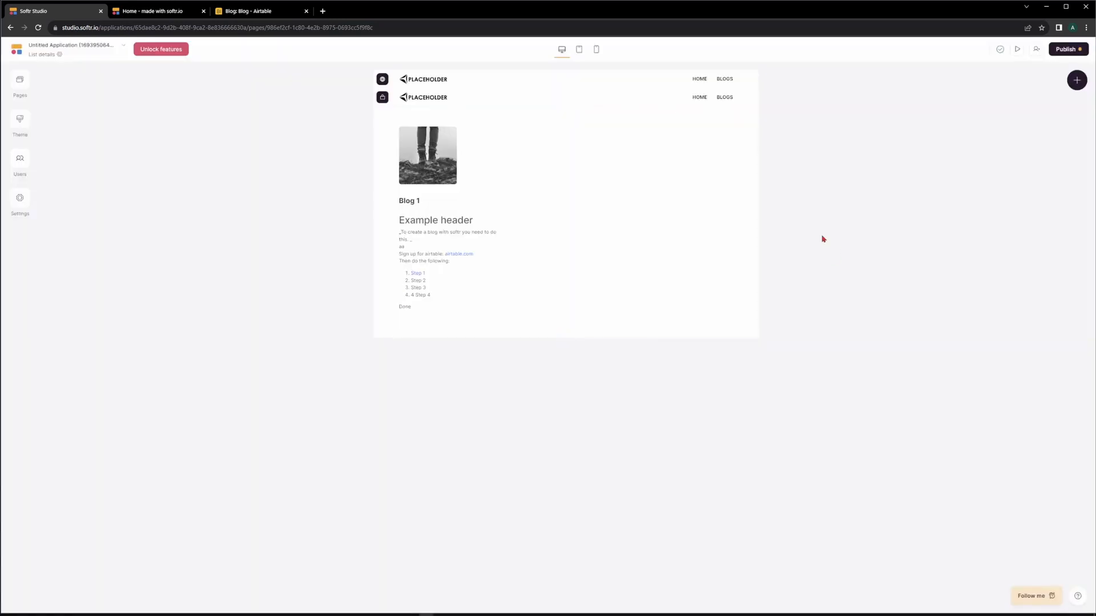
Open the Home page for editing.
left_click(16, 84)
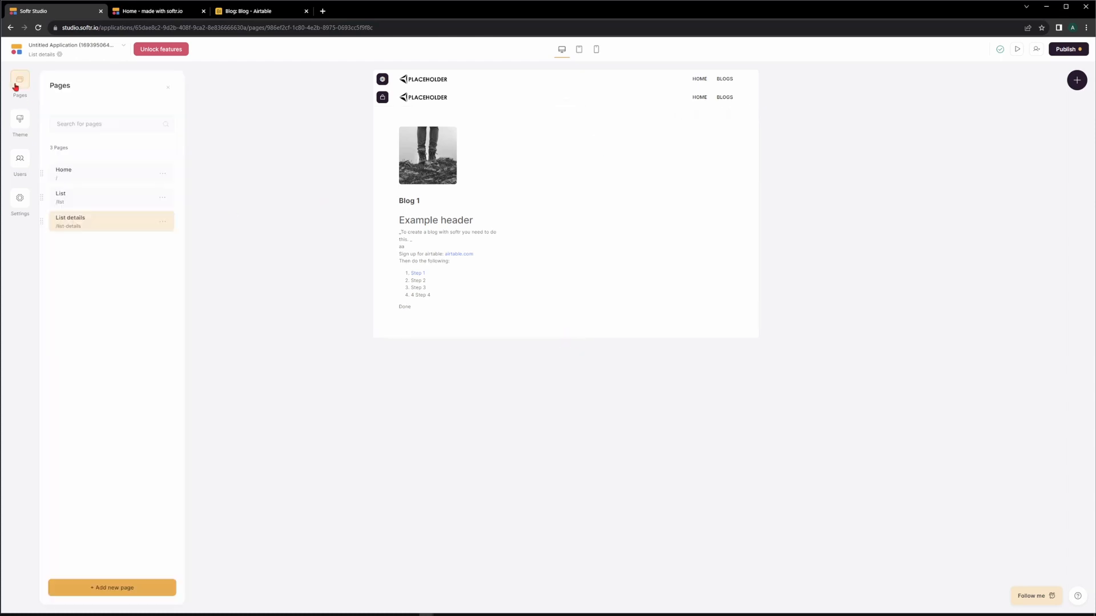
left_click(74, 165)
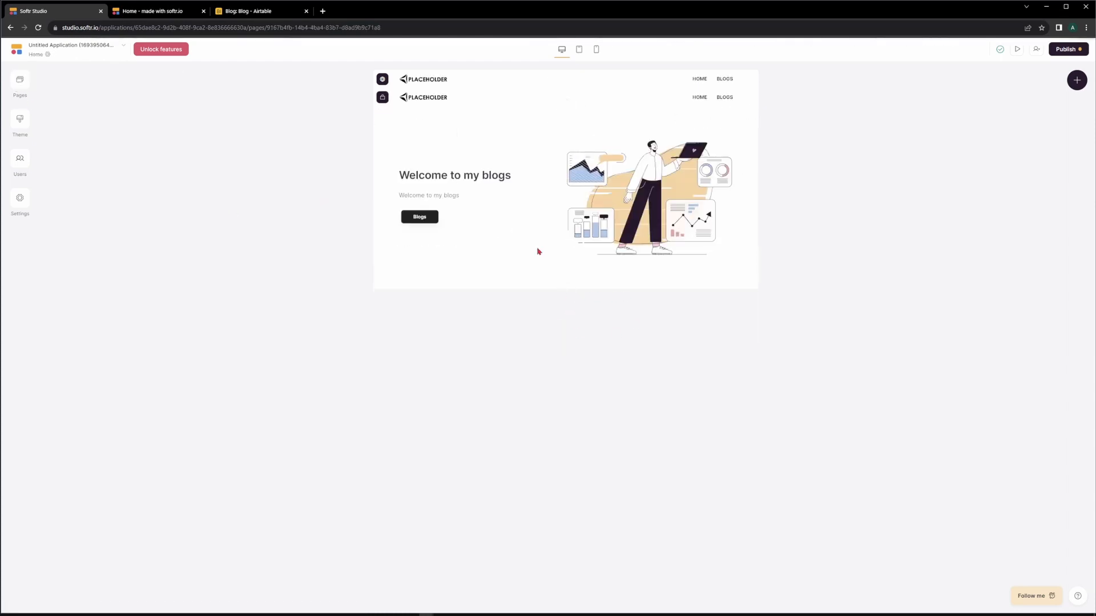
Open the List page for editing and delete the Tip block beneath the blog list.
left_click(24, 84)
left_click(85, 197)
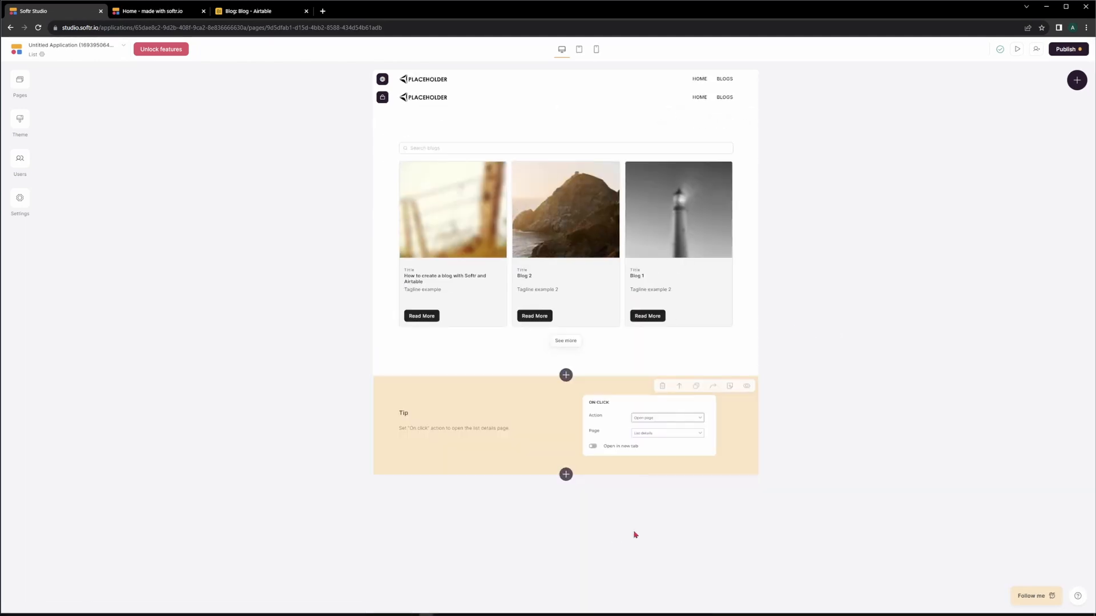
left_click(665, 388)
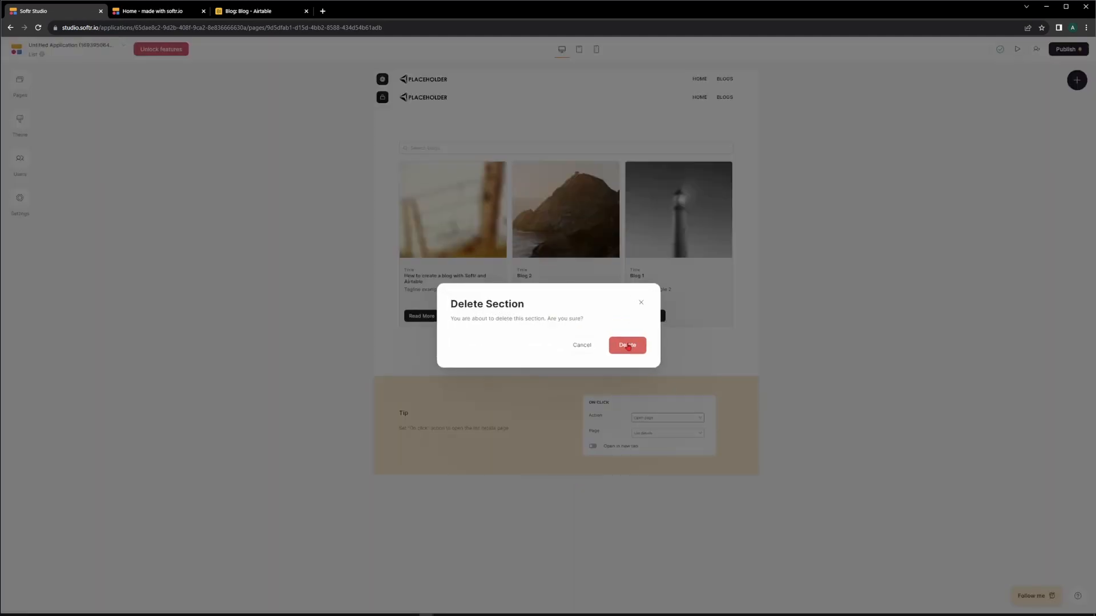
left_click(627, 346)
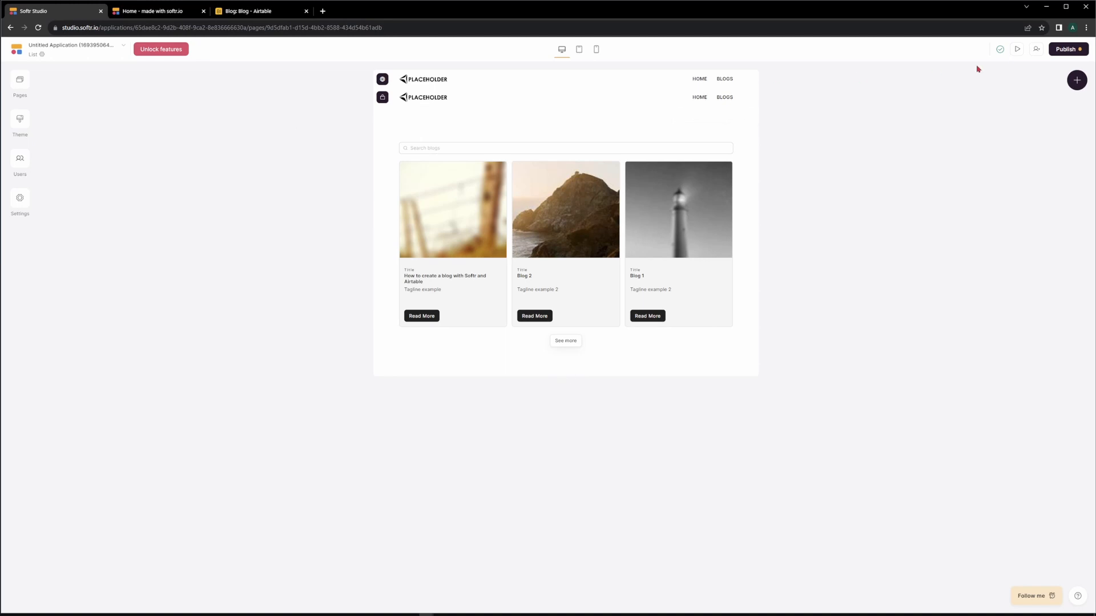
Preview the site, open its home page through the logo, and follow the Blogs button to the blog list.
left_click(1017, 49)
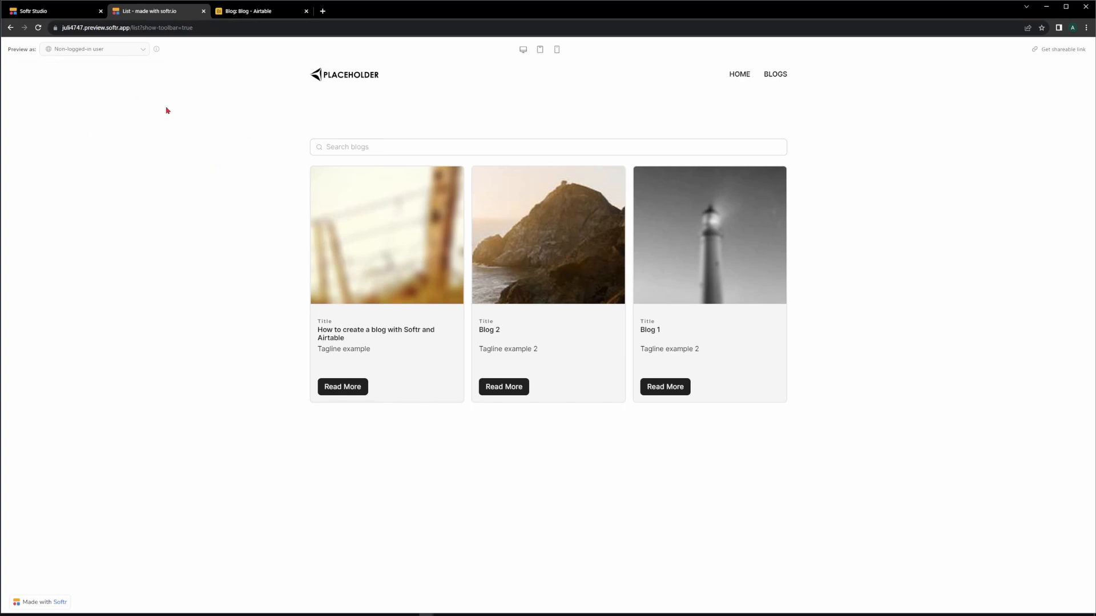
left_click(354, 78)
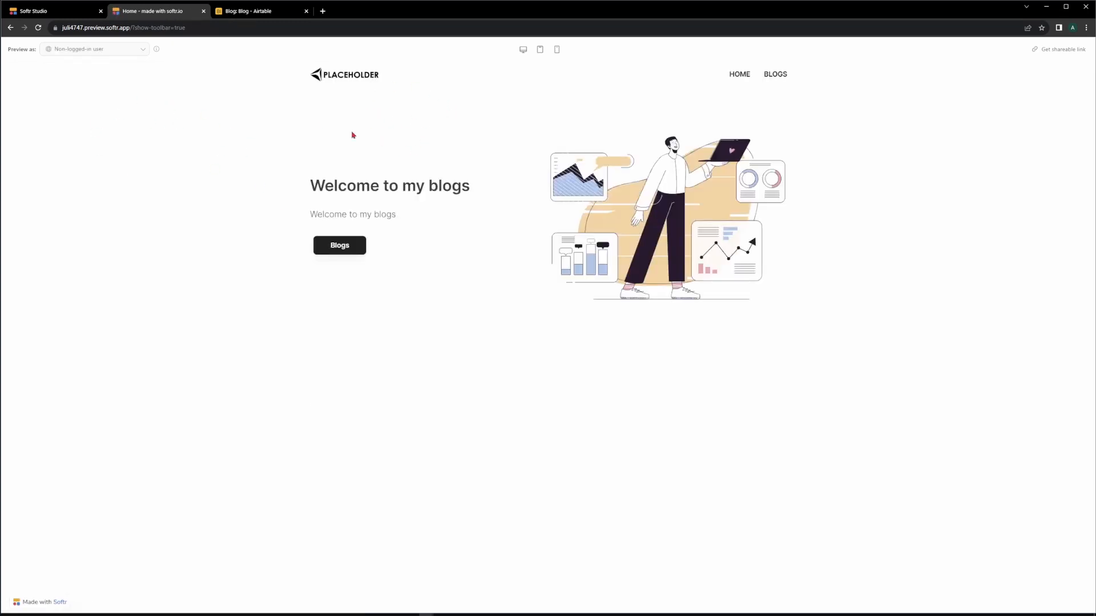
left_click(350, 253)
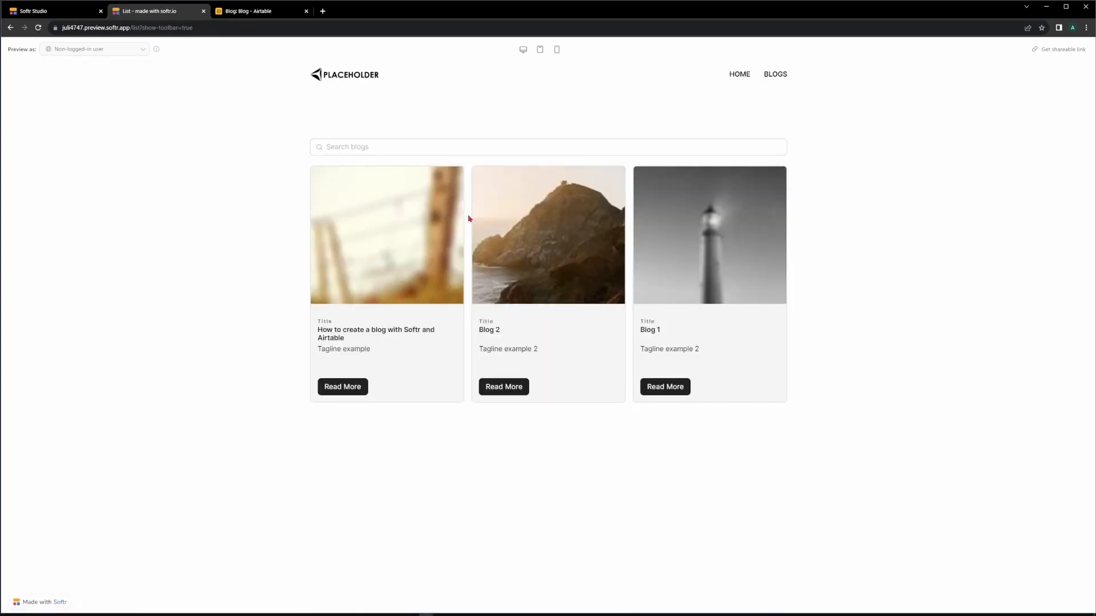
Try out the blog search field on the previewed list, and clear the search text.
left_click(373, 147)
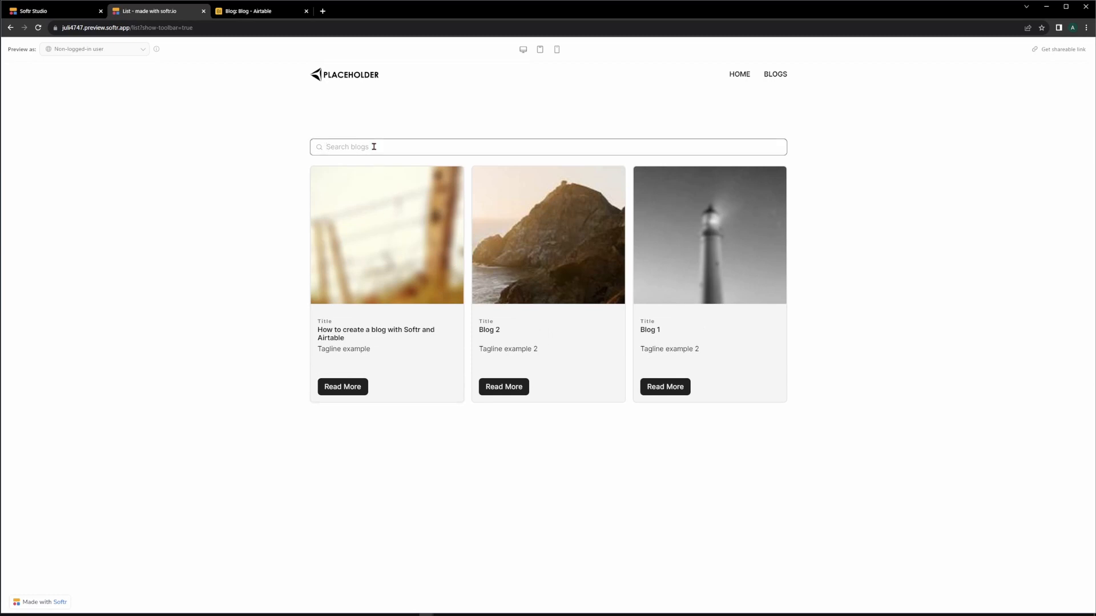
type("b")
key("BackSpace")
key("BackSpace")
key("BackSpace")
key("BackSpace")
key("BackSpace")
key("BackSpace")
left_click(363, 282)
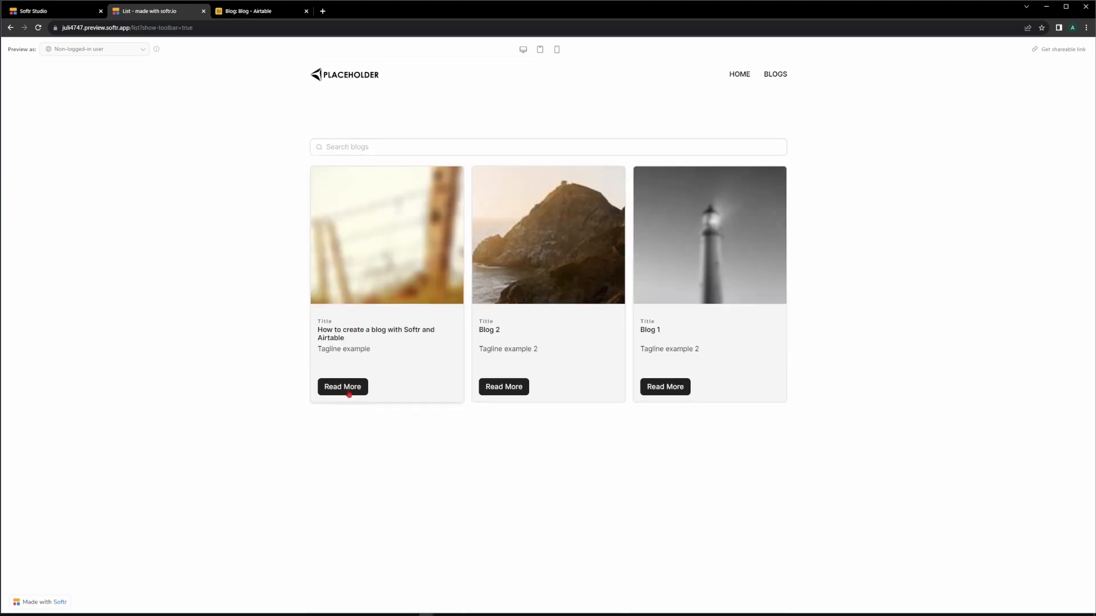
Open the details of "How to create a blog with Softr and Airtable" and compare them with the Airtable record.
left_click(347, 392)
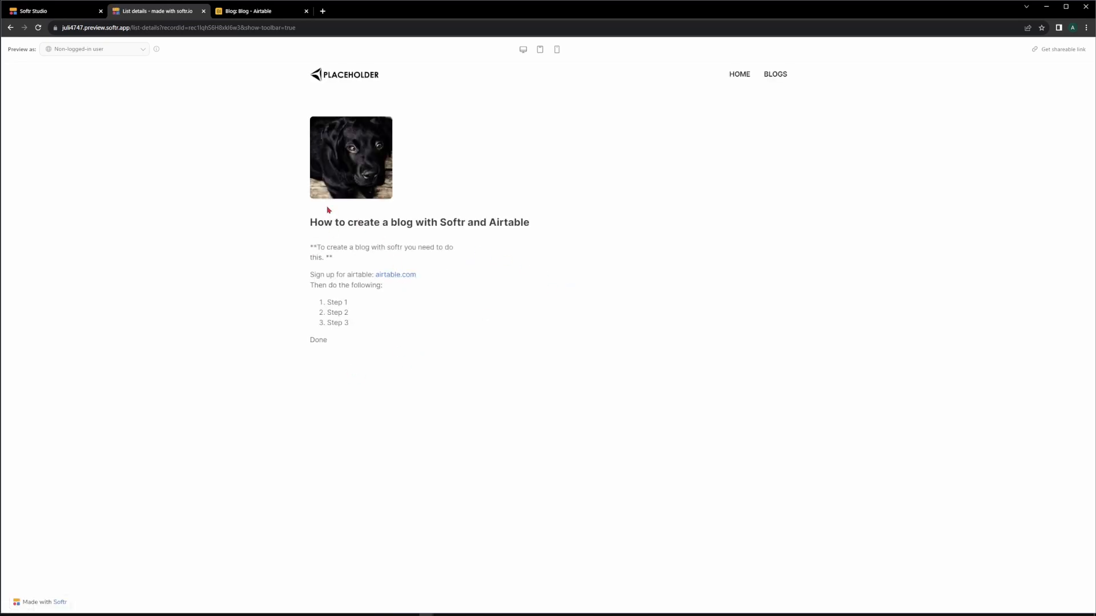
left_click(273, 17)
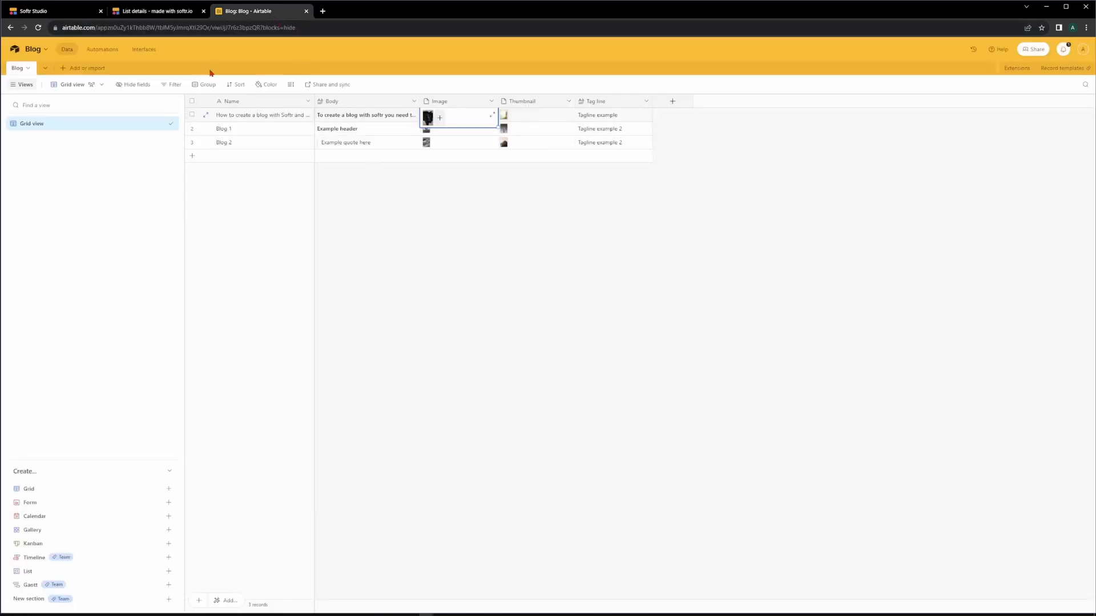
left_click(161, 17)
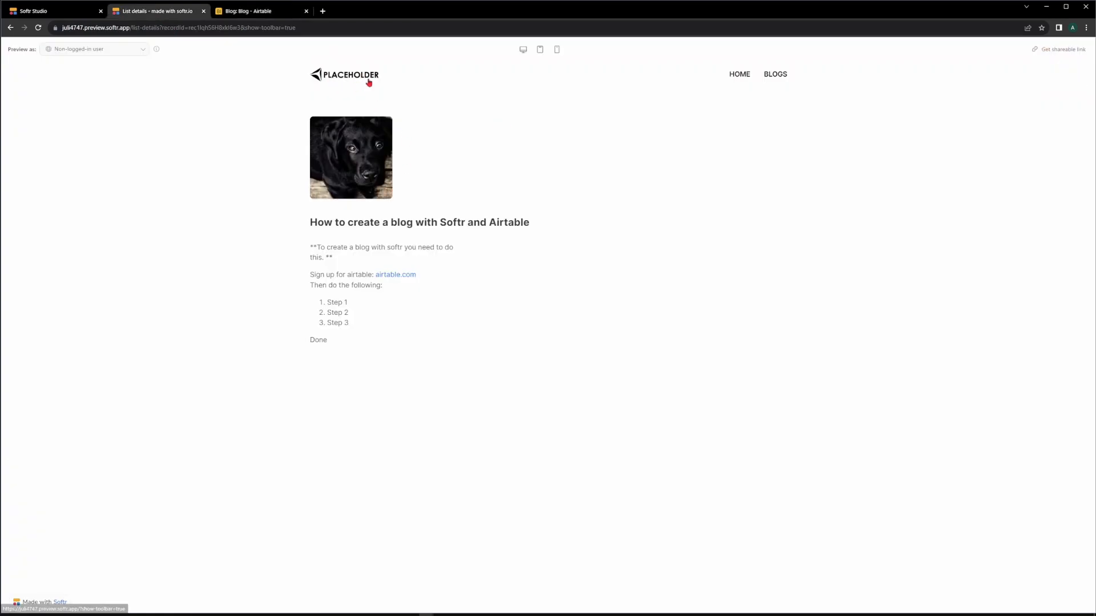
Test the preview's BLOGS header link and the home page's Blogs button.
left_click(769, 79)
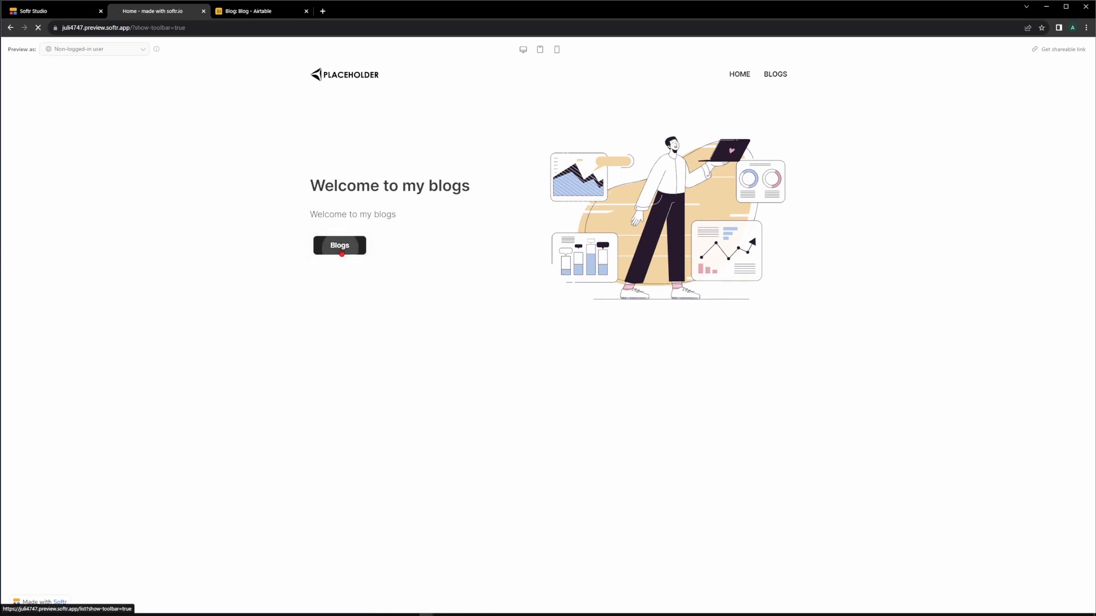
left_click(341, 247)
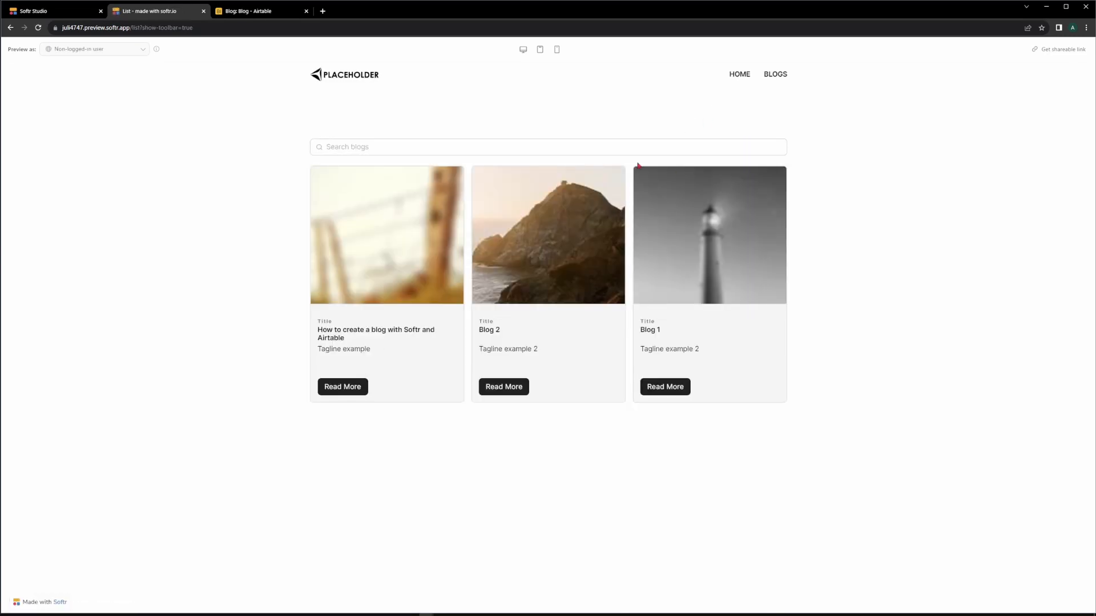
left_click(780, 80)
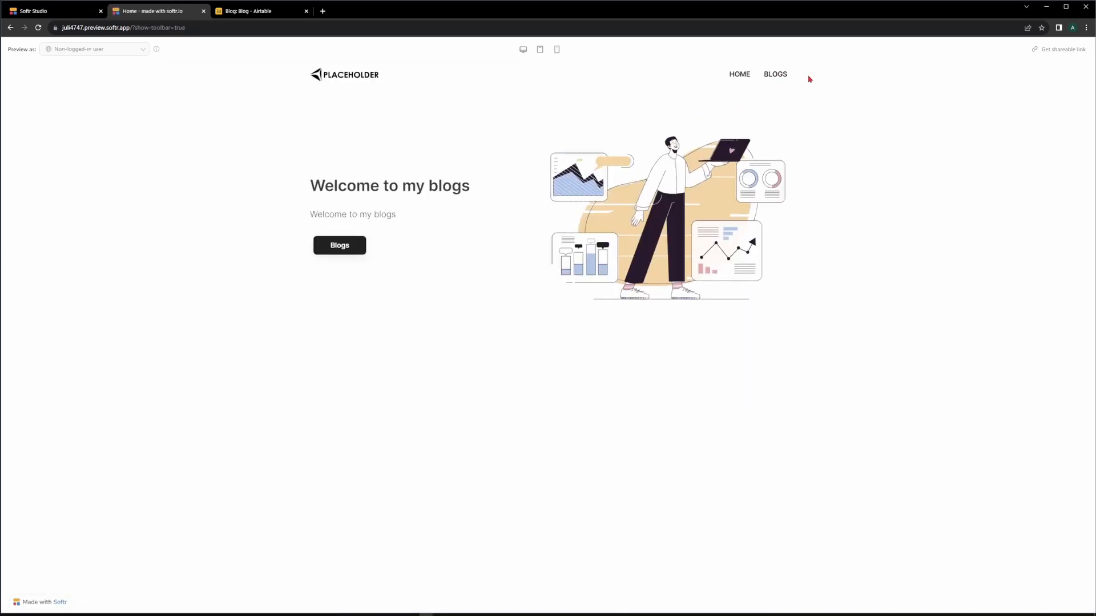
Return to the Home page in Softr Studio and make the upper header's HOME link open the Home page.
left_click(48, 15)
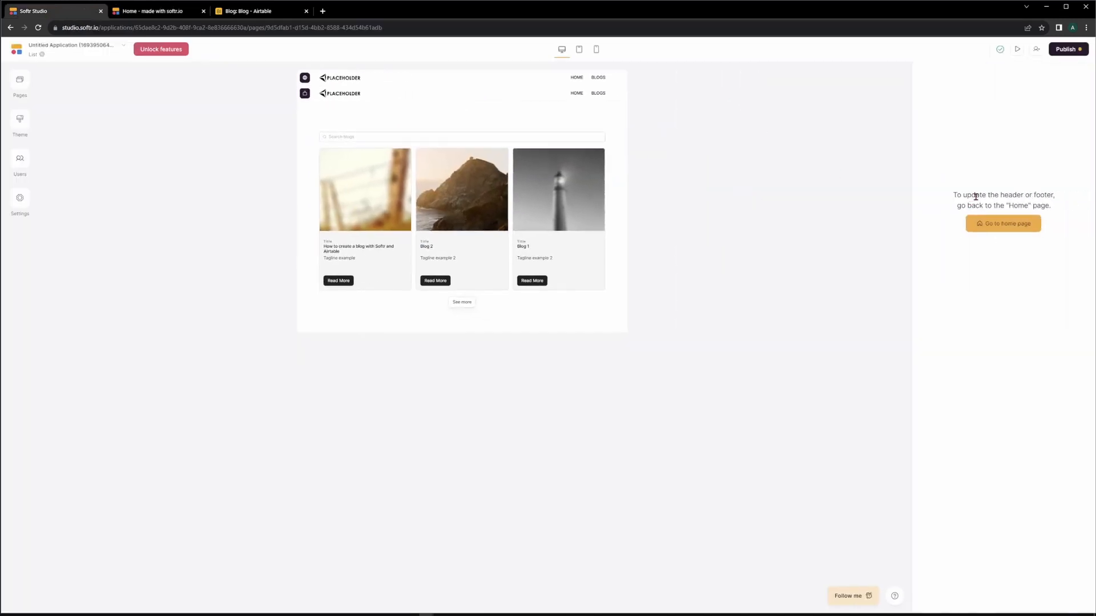
left_click(16, 90)
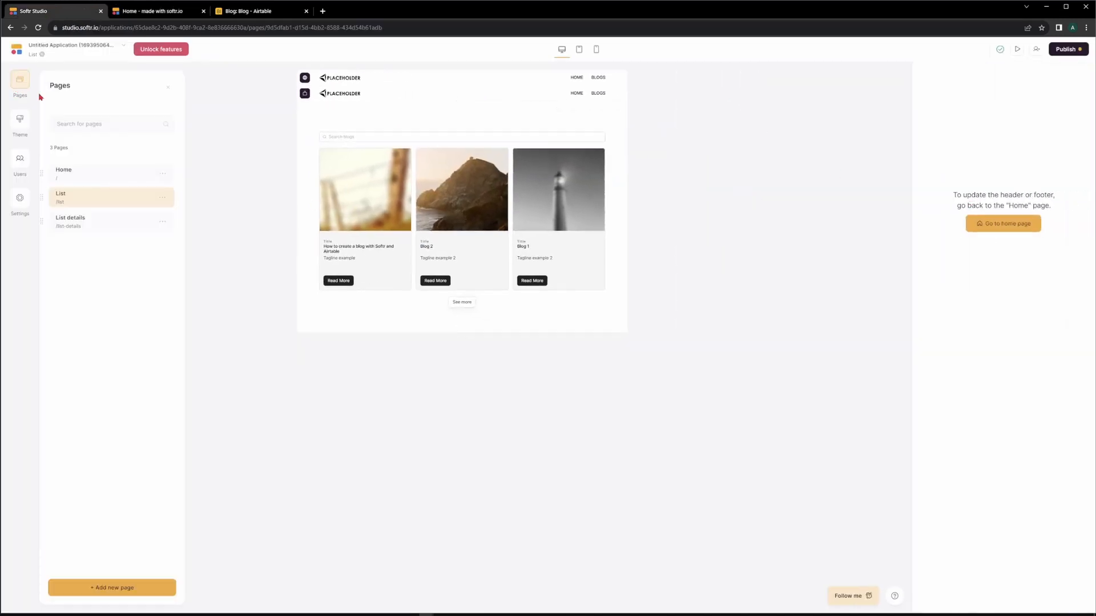
left_click(88, 171)
left_click(727, 79)
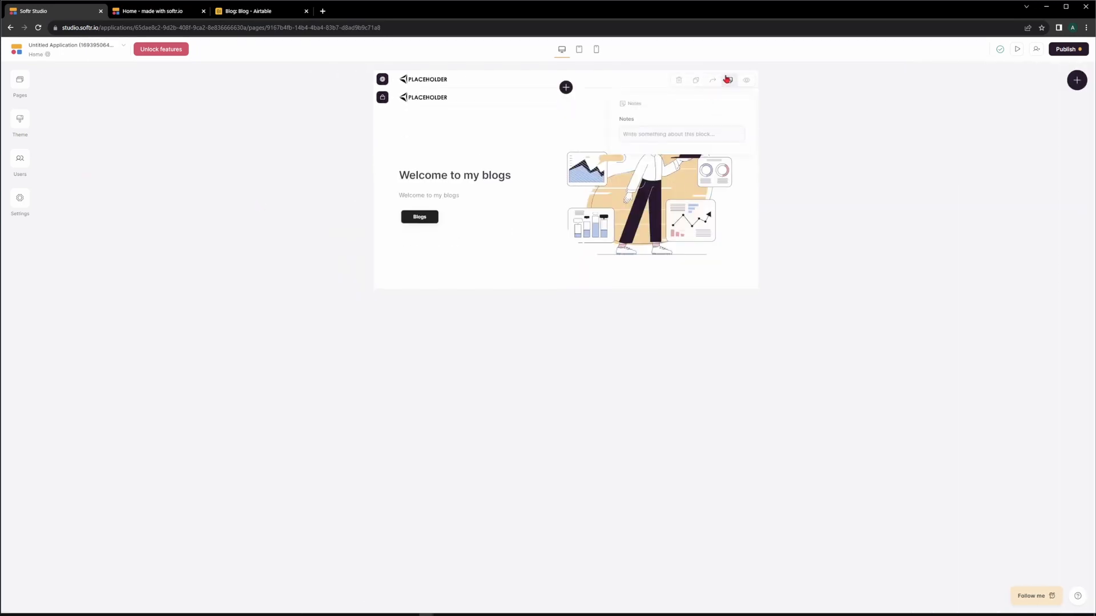
left_click(839, 105)
left_click(599, 83)
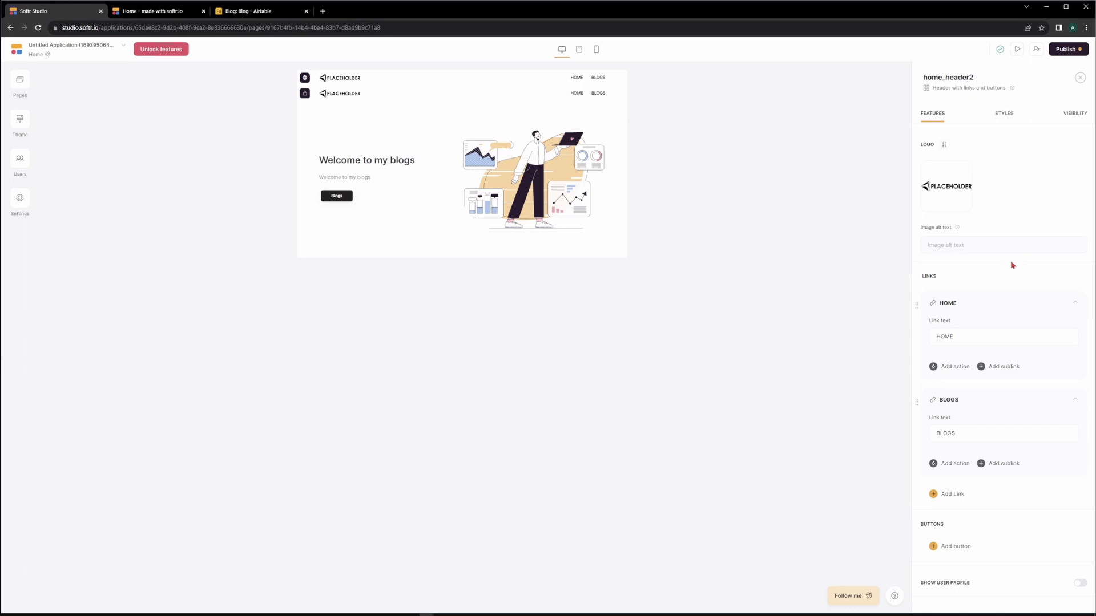
left_click(955, 371)
left_click(958, 389)
left_click(983, 397)
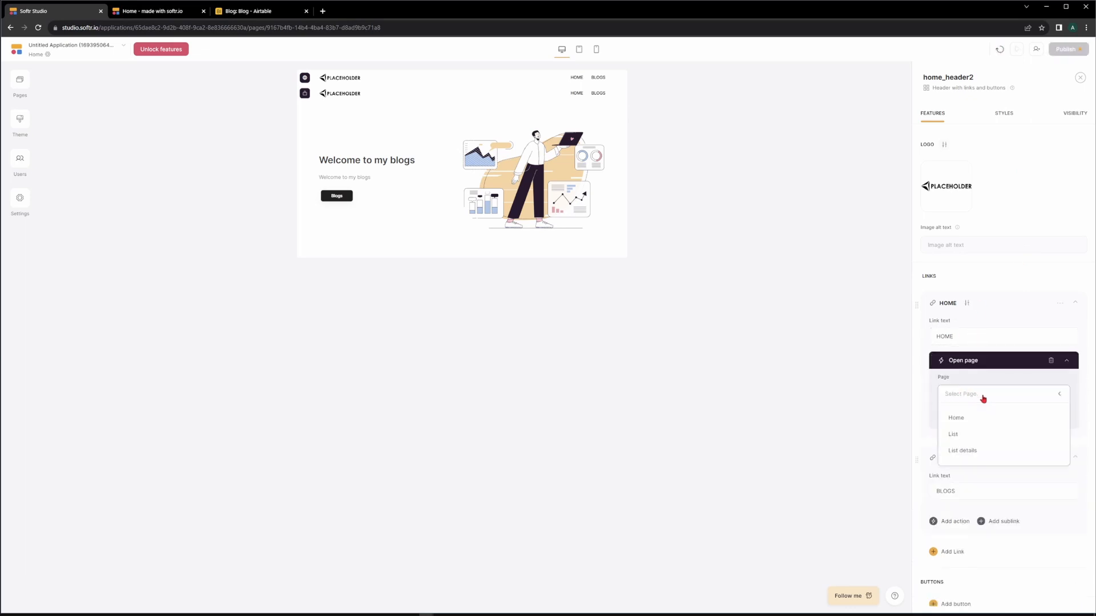
left_click(974, 422)
Add an Open page action to the upper header's BLOGS link with List as its page.
scroll(970, 448, "down", 2)
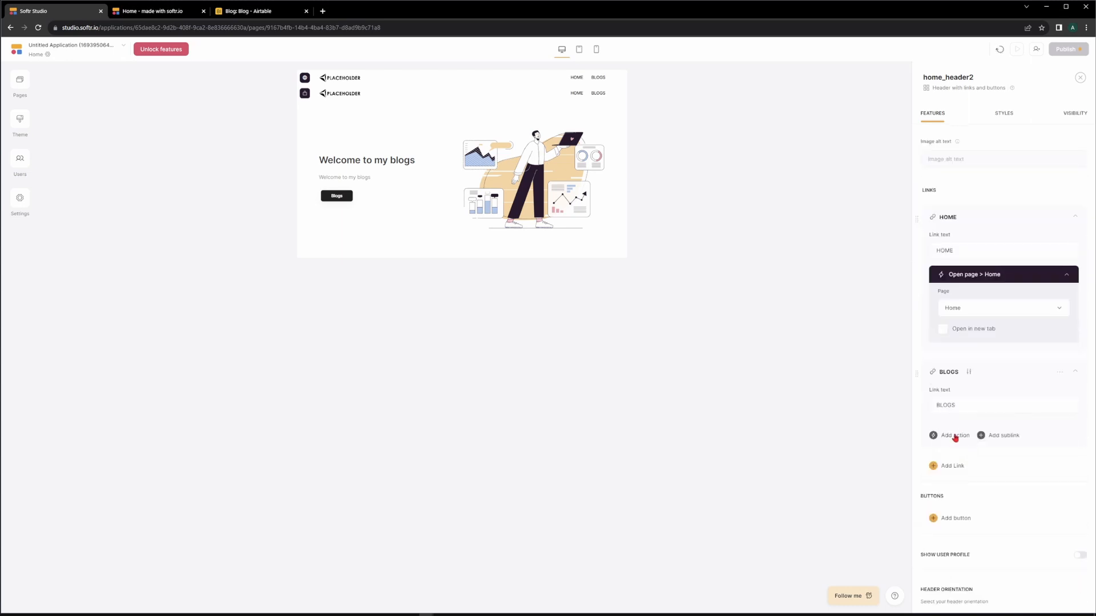
left_click(954, 436)
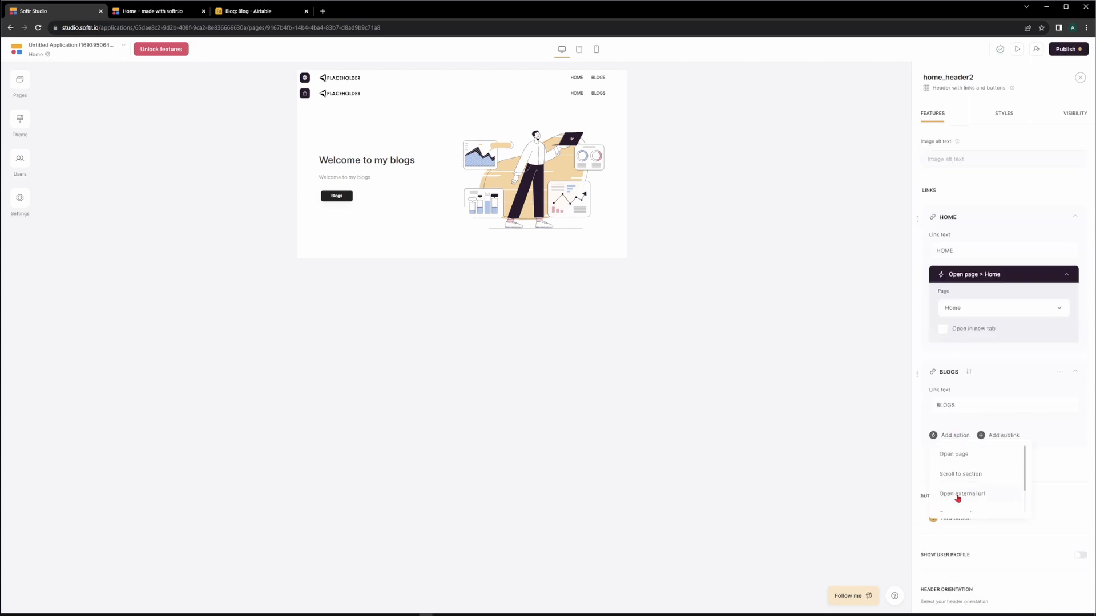
left_click(961, 457)
left_click(987, 465)
left_click(966, 505)
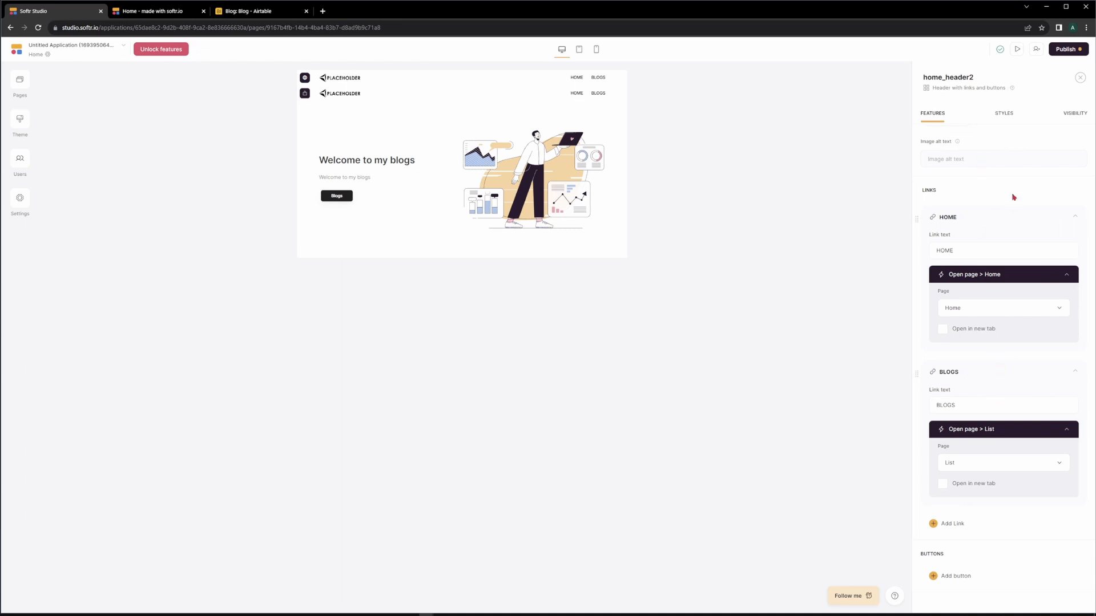
Set the lower header's HOME link to an Open modal action that shows the Home page.
left_click(506, 97)
left_click(1009, 400)
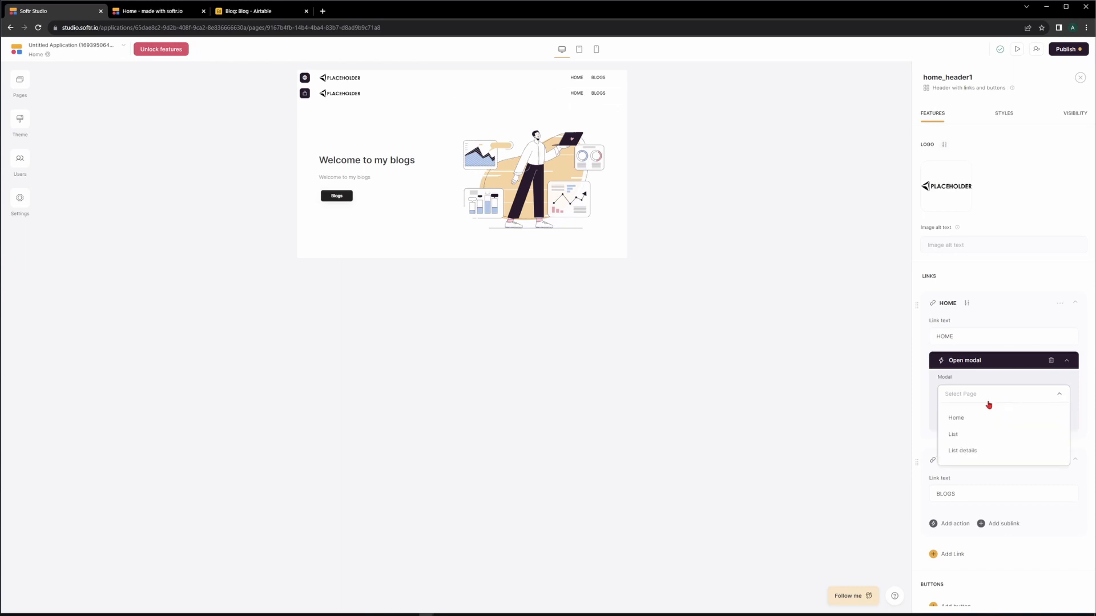
left_click(976, 416)
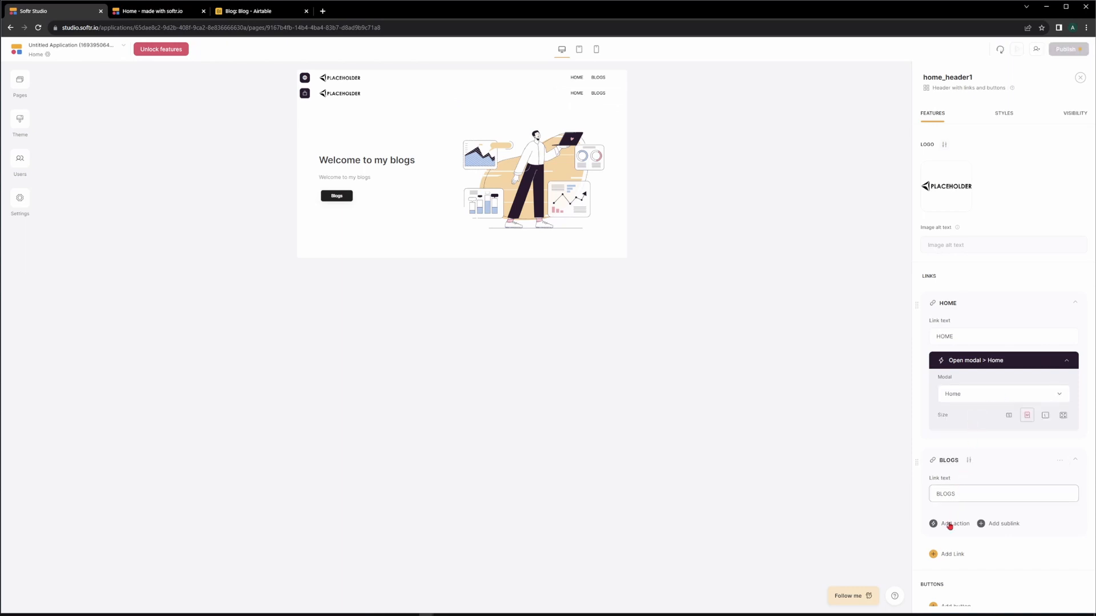
Add an Open page action to the lower header's BLOGS link and choose its target page.
left_click(950, 523)
left_click(964, 455)
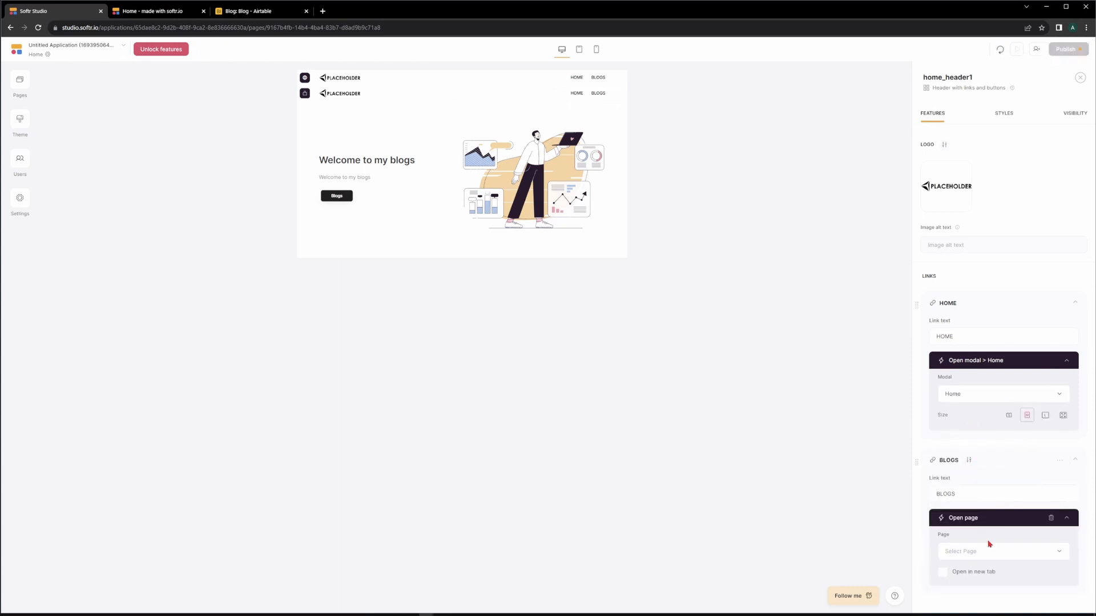
left_click(991, 552)
left_click(965, 507)
Reload the site preview, test the Blogs button and both header links, and open the details of Blog 2.
left_click(156, 13)
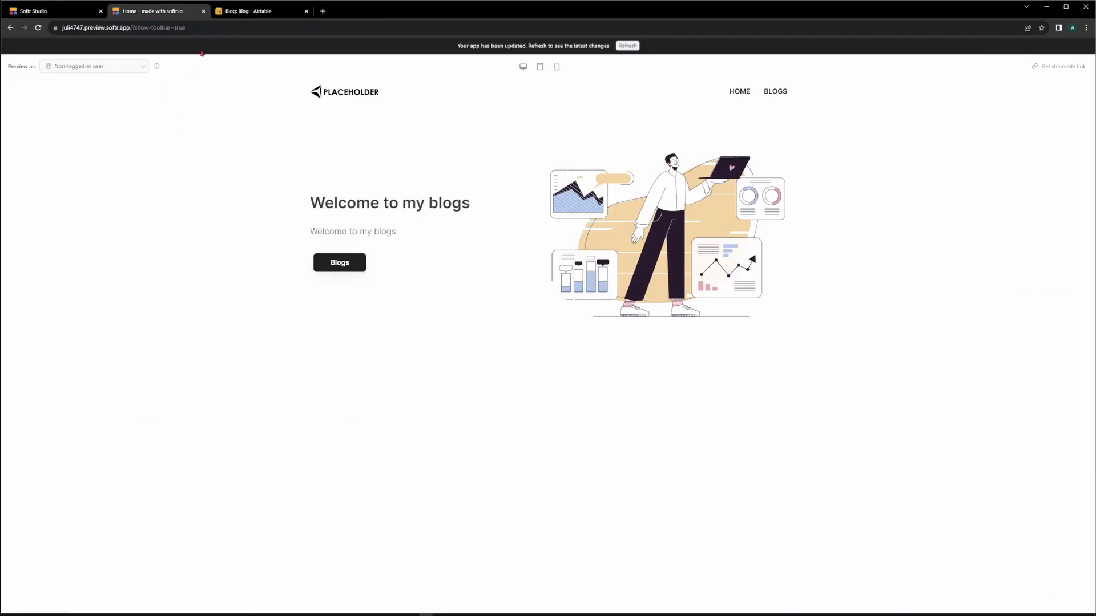
key("F5")
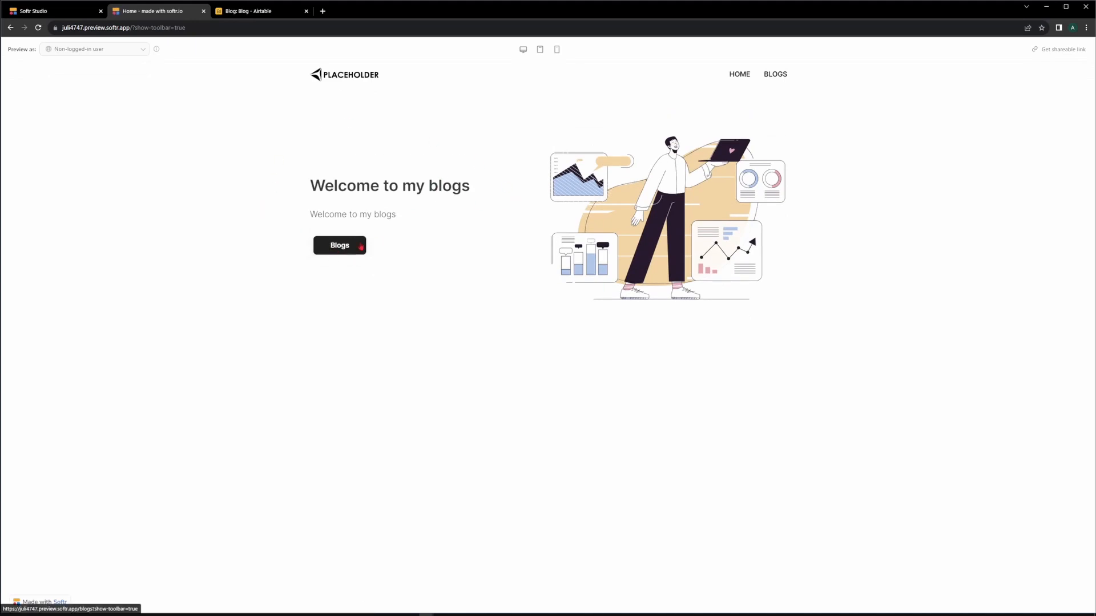
left_click(321, 250)
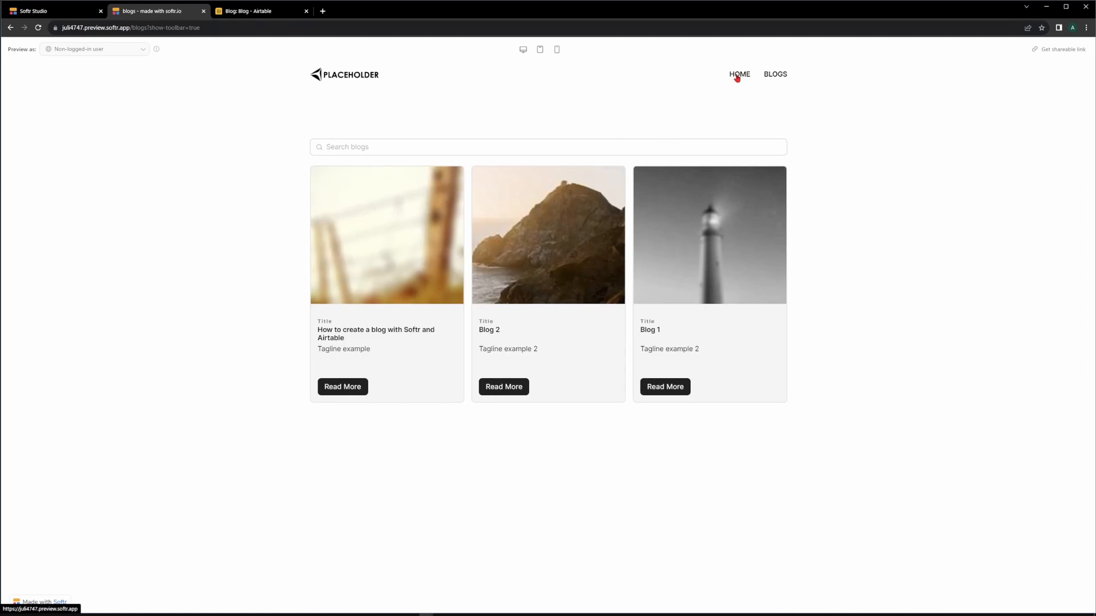
left_click(737, 76)
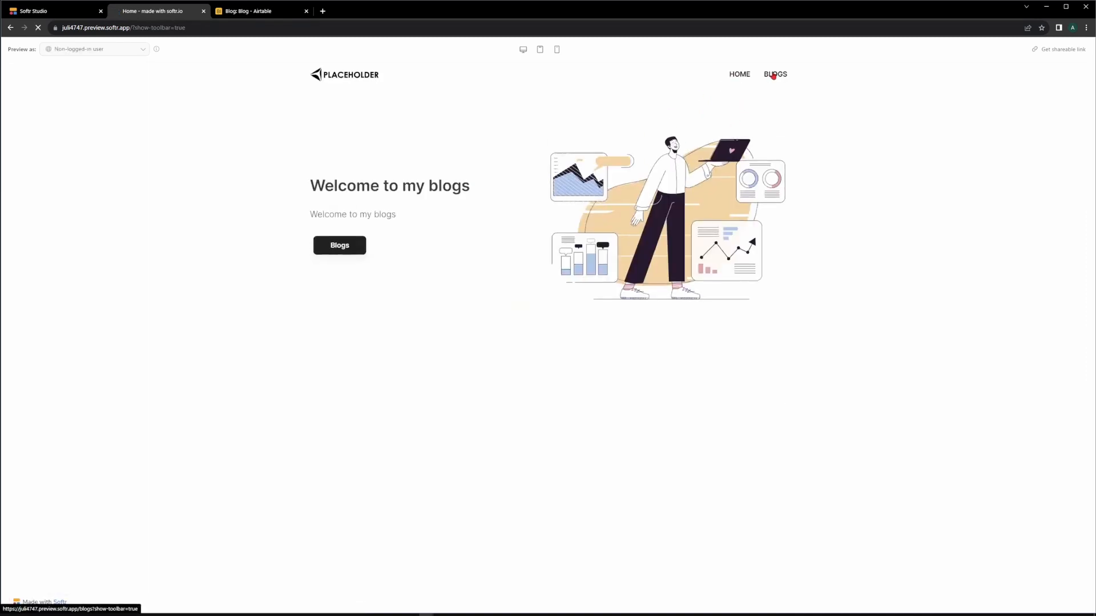
left_click(774, 75)
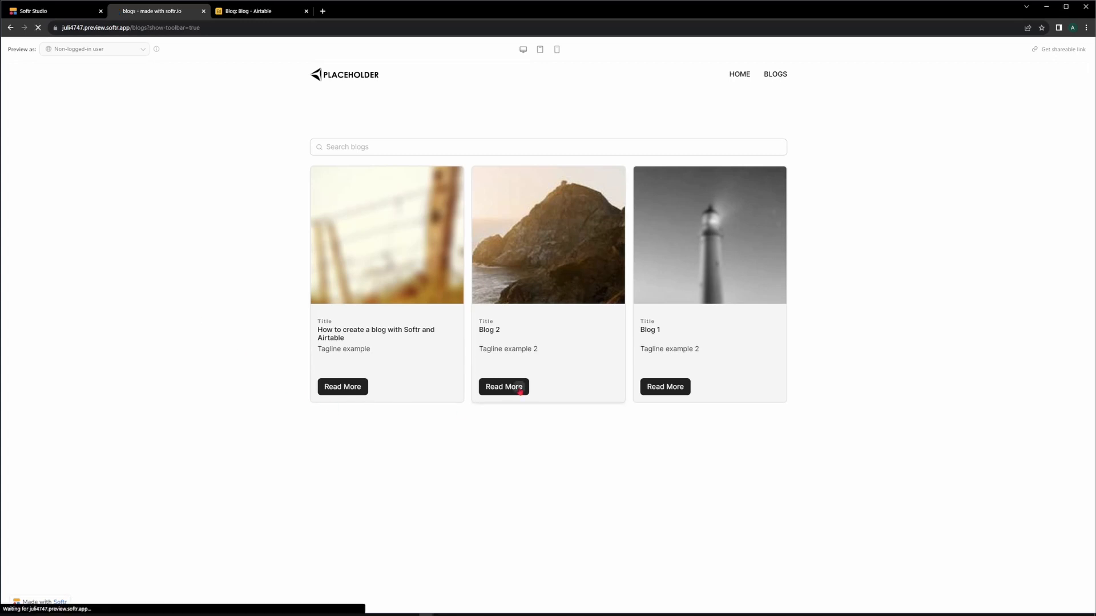
left_click(521, 387)
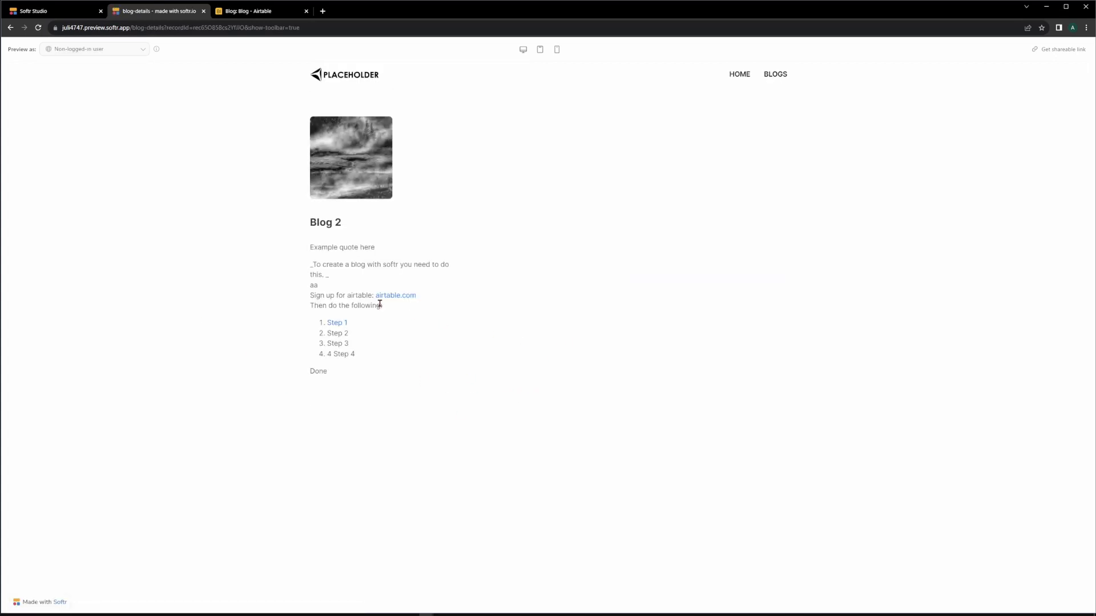
Switch to the Airtable Blog table and add a new record named "Blog 3".
left_click(260, 11)
left_click(270, 157)
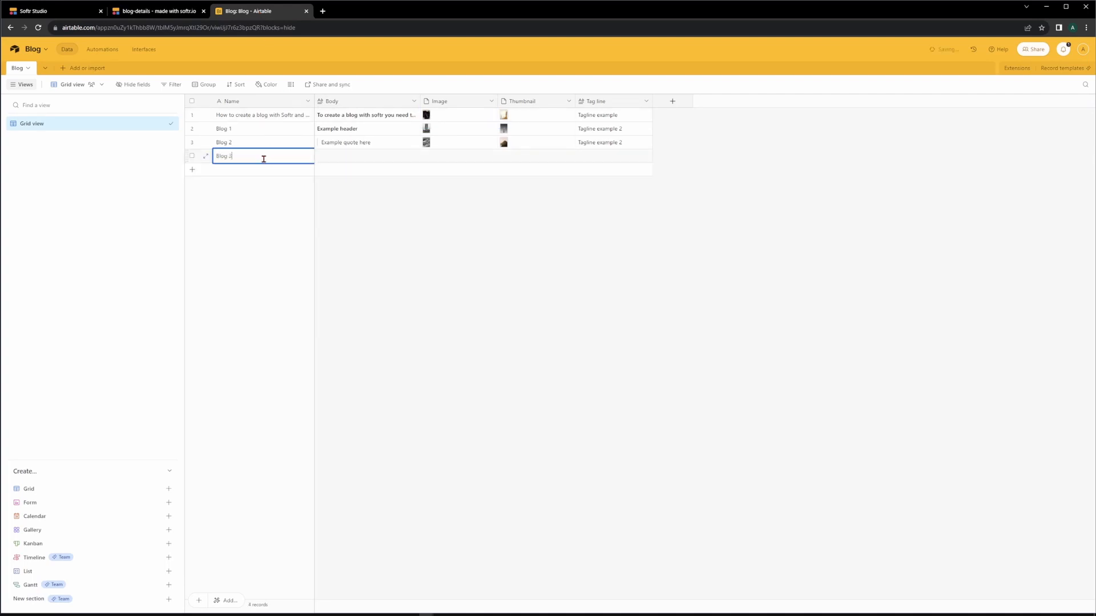
type("Blog 3")
key("Tab")
Fill the Body field of the Blog 3 record with the placeholder text "asdfaskljdfas" repeated several times.
left_click(355, 155)
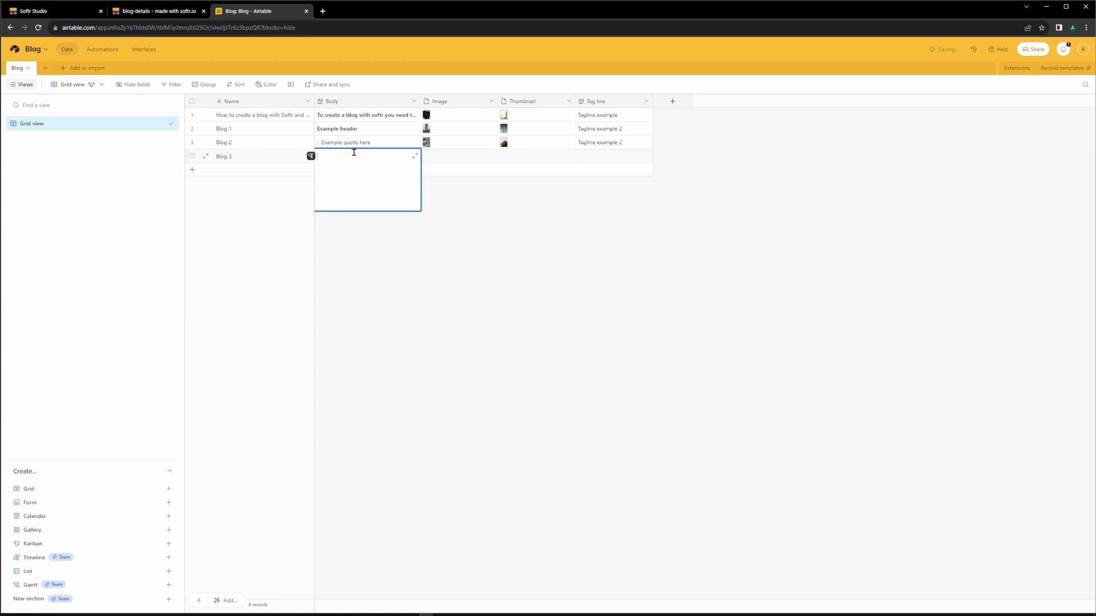
type("asdfaskljdfas")
key("ctrl+a")
key("ctrl+c")
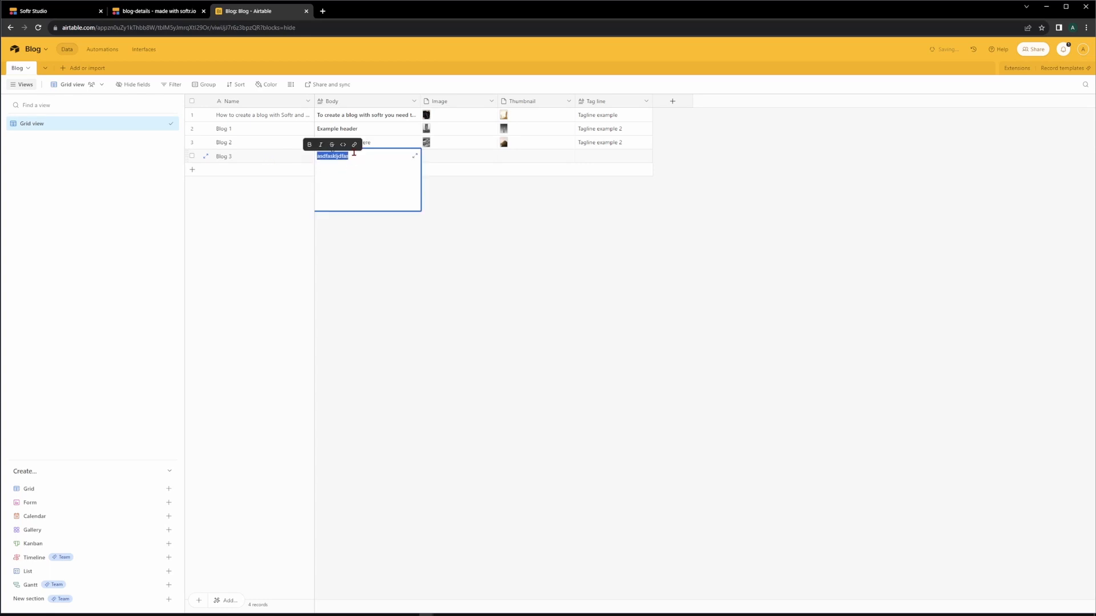
key("Return")
key("ctrl+v")
key("ctrl+v")
key("ctrl+v")
key("ctrl+v")
key("ctrl+v")
key("ctrl+v")
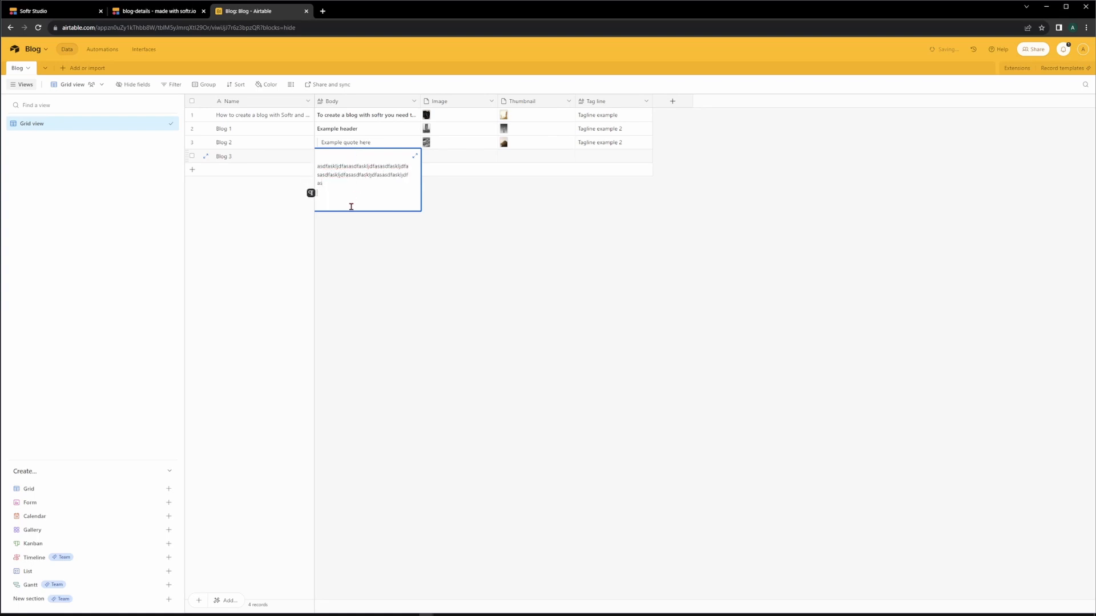
left_click(455, 273)
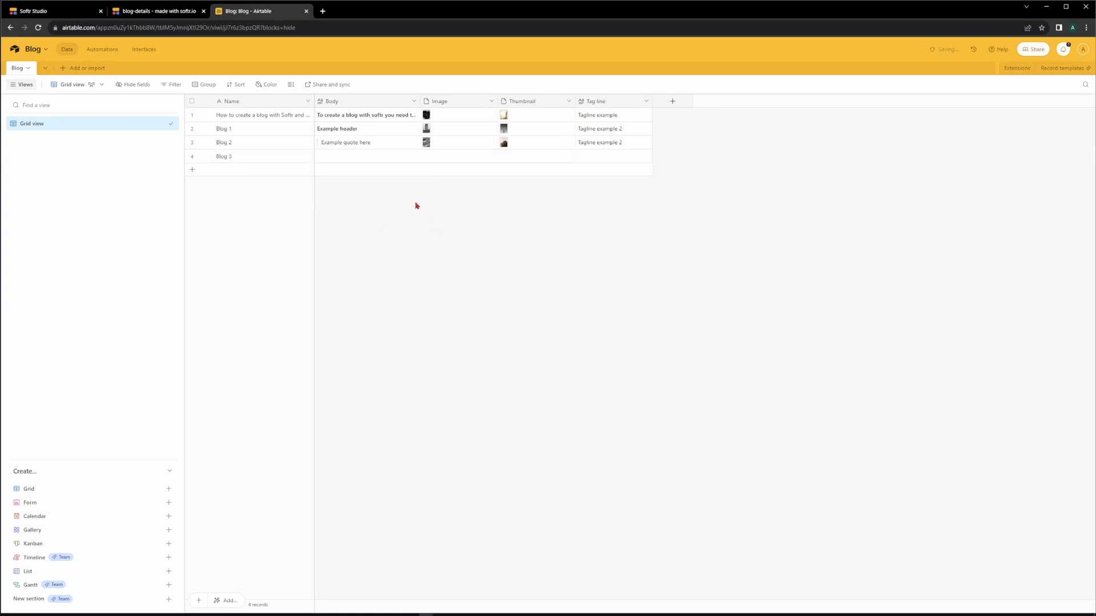
double_click(347, 160)
left_click(390, 251)
left_click(438, 157)
left_click(468, 253)
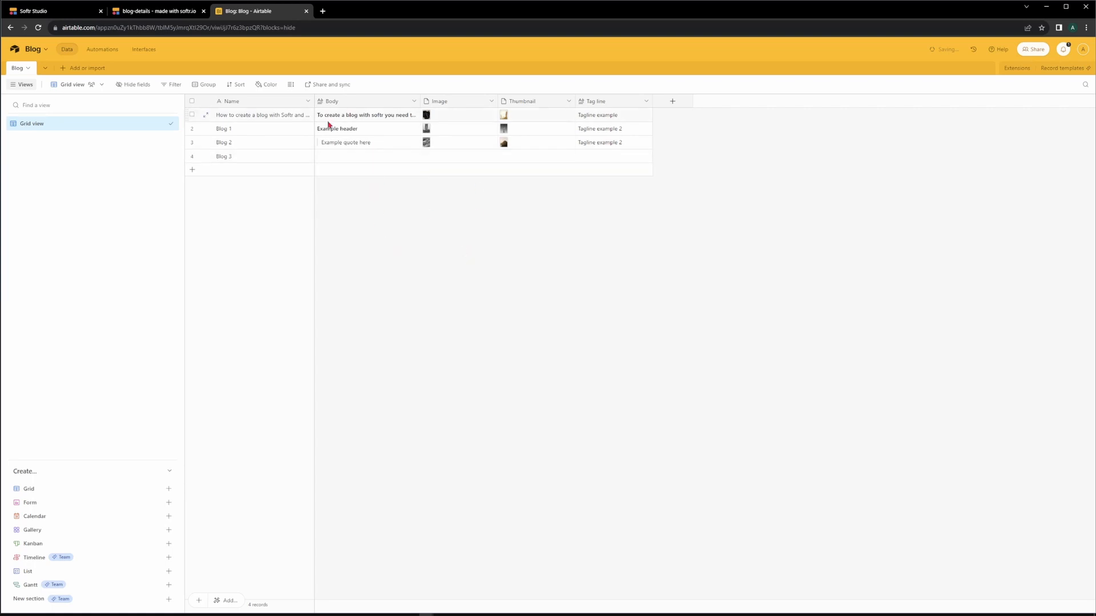
Switch to the Softr site preview and check the Blogs page for the Blog 3 card.
left_click(155, 15)
left_click(330, 71)
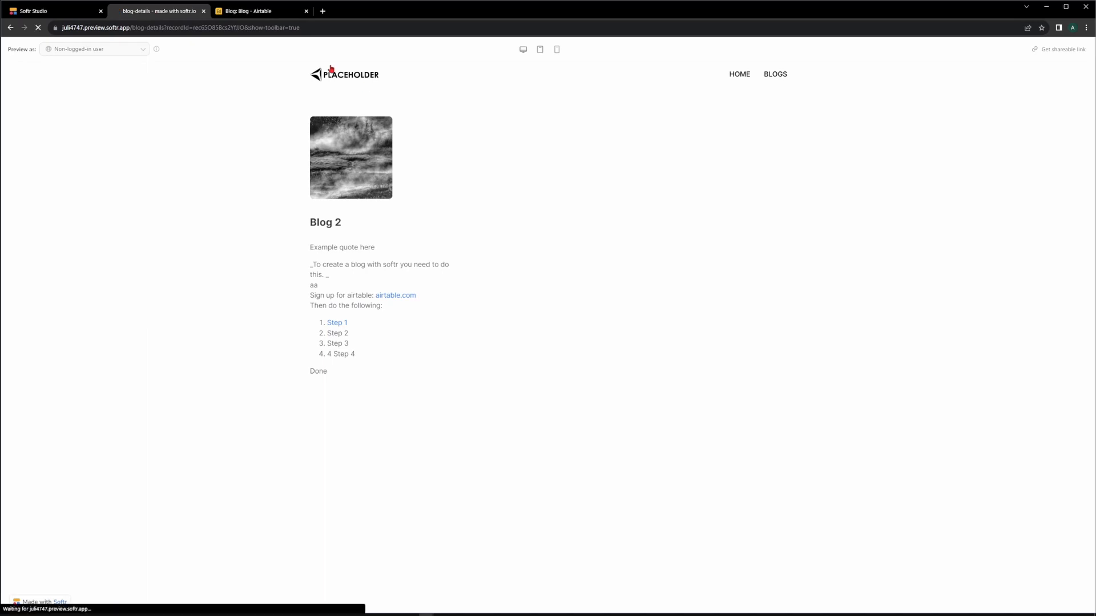
left_click(341, 246)
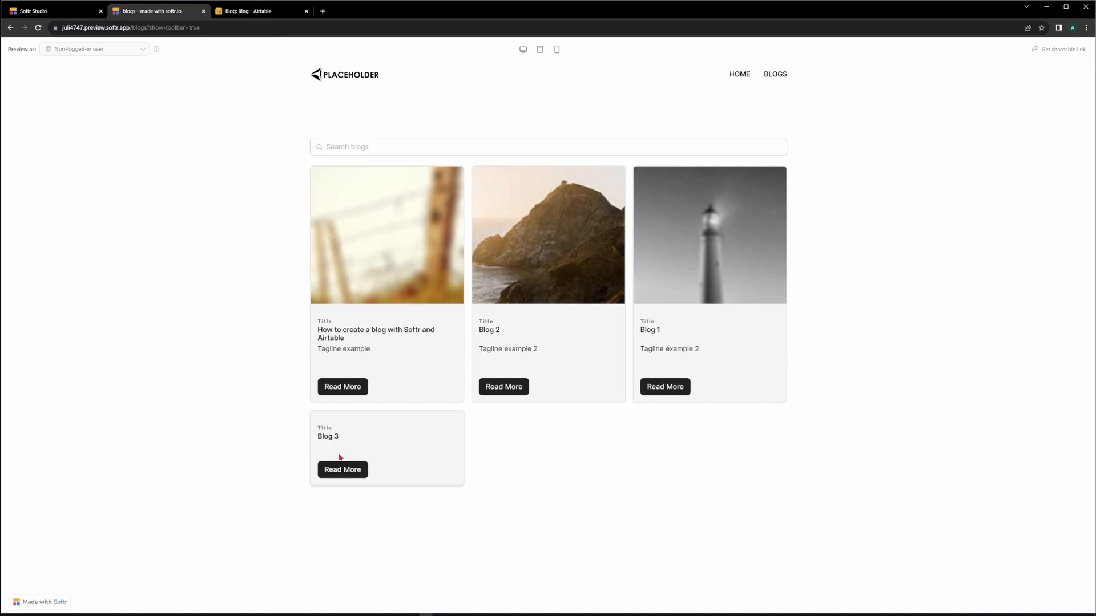
Return to the Airtable Blog table and add an image attachment to Blog 3's Image field.
left_click(249, 11)
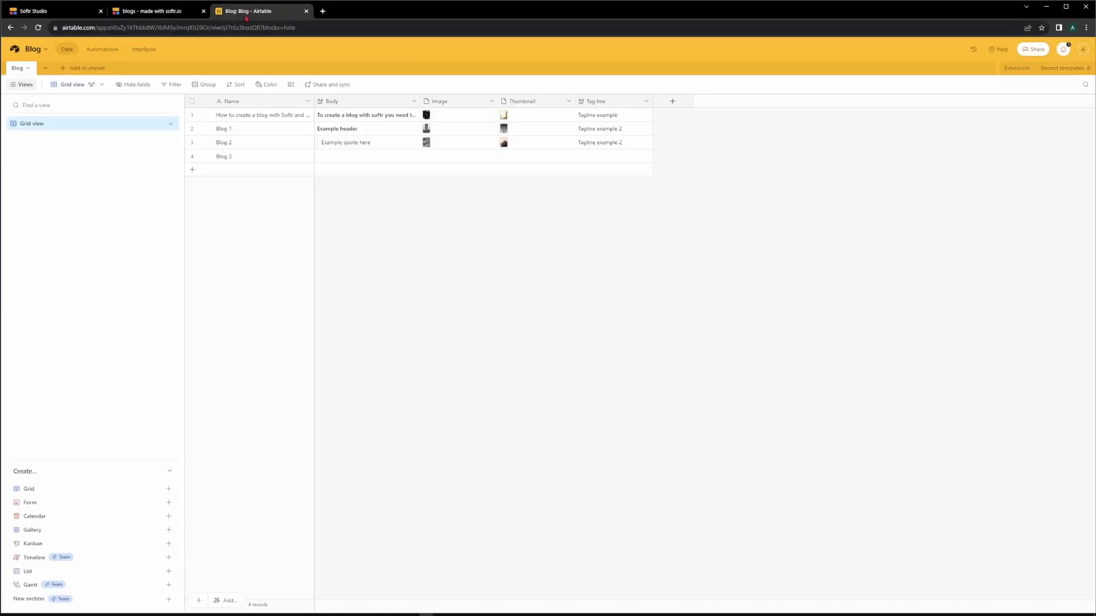
left_click(427, 146)
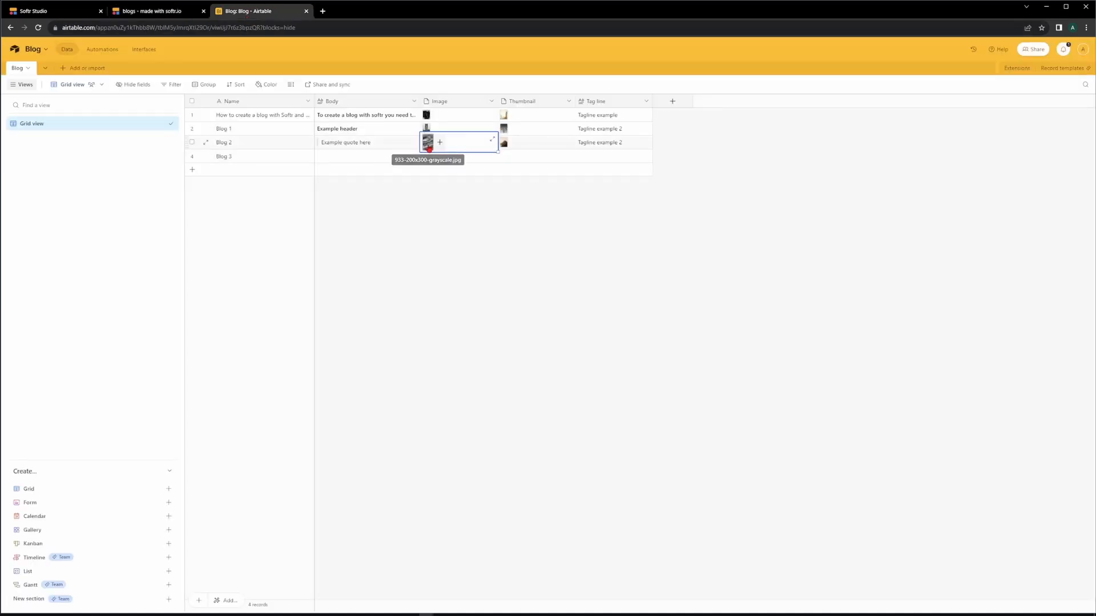
right_click(428, 148)
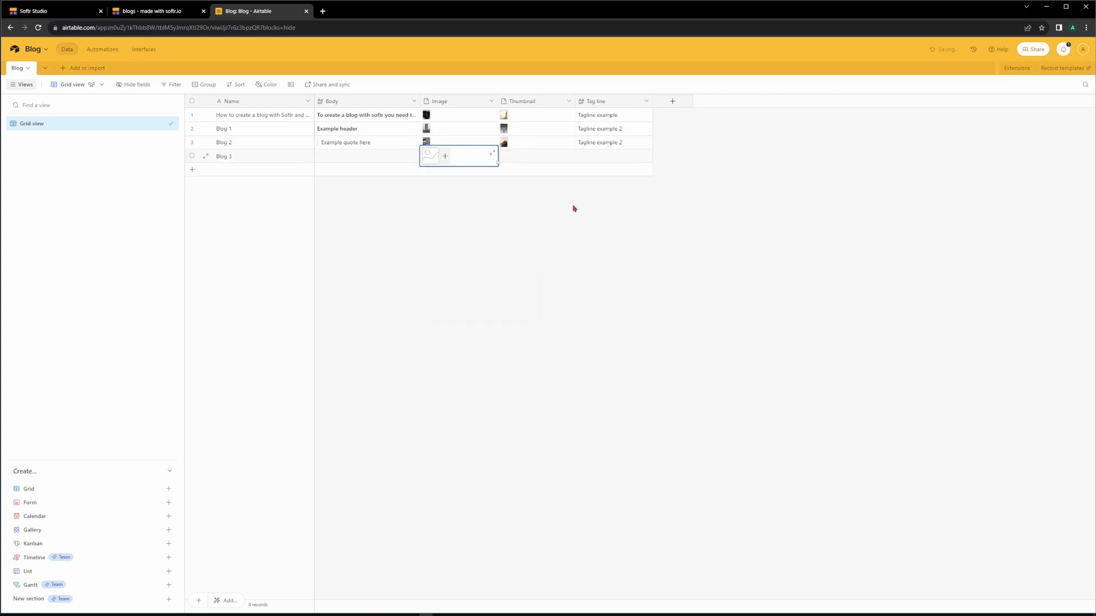
Copy Blog 2's image attachment into the Thumbnail field of Blog 3.
left_click(517, 159)
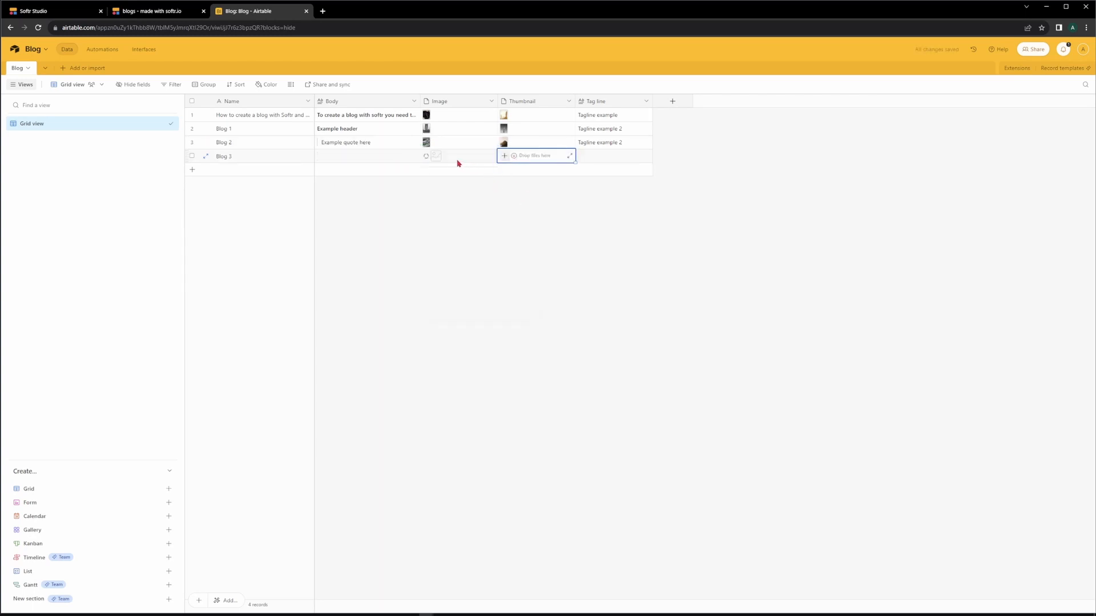
left_click(460, 142)
key("ctrl+c")
left_click(529, 156)
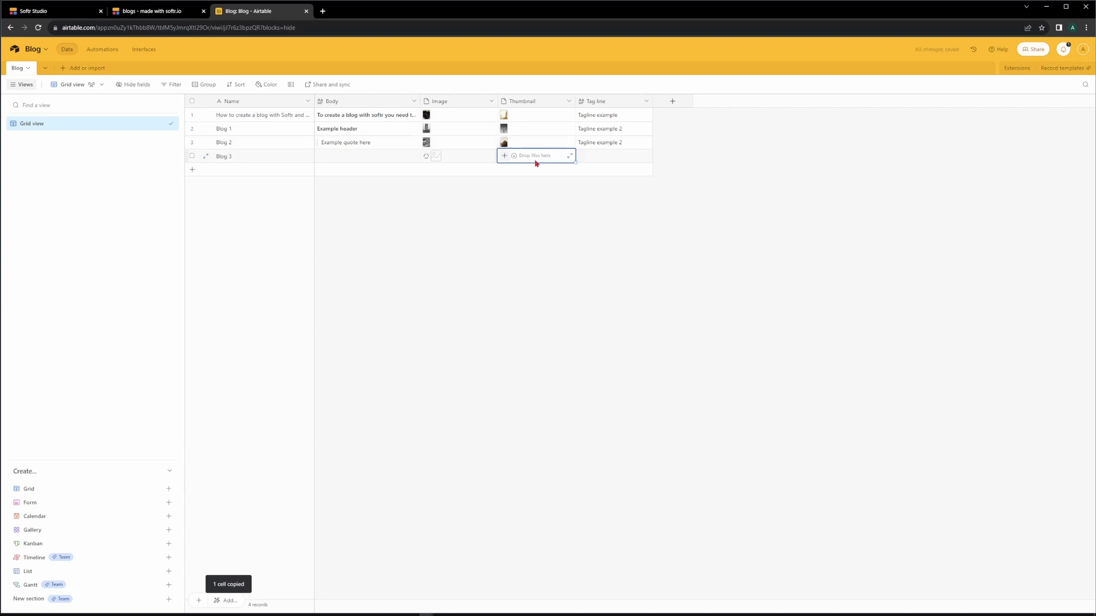
key("ctrl+v")
left_click(561, 232)
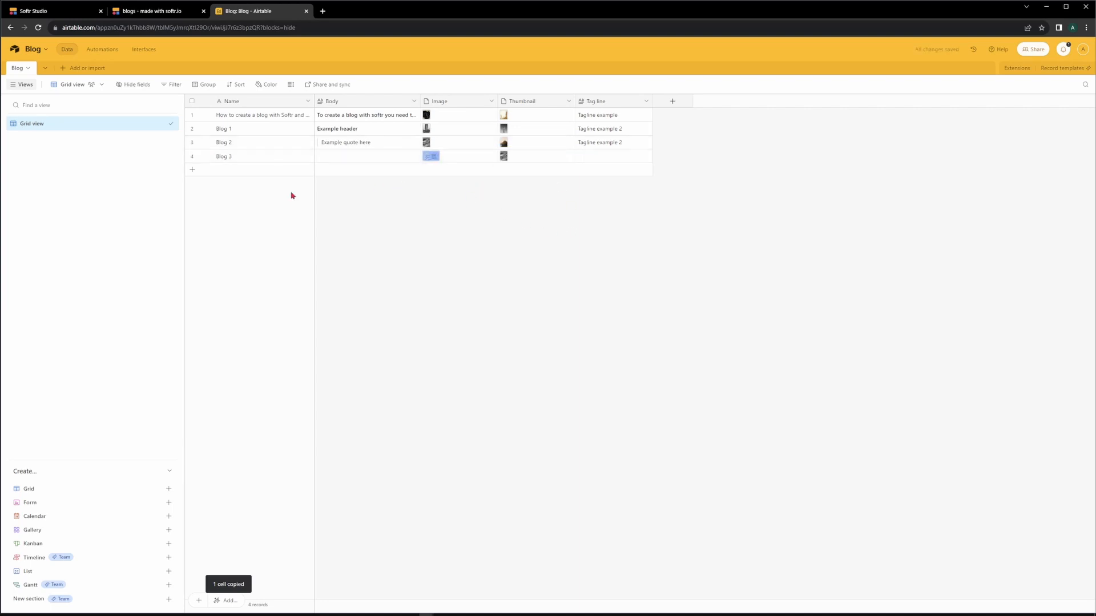
Copy Blog 2's tag line "Tagline example 2" into the Tag line field of Blog 3.
left_click(603, 142)
key("ctrl+c")
left_click(605, 156)
key("ctrl+v")
left_click(618, 217)
Switch to the Softr preview, reload the Blogs page, view the details of Blog 3, and return to the blog list.
left_click(163, 12)
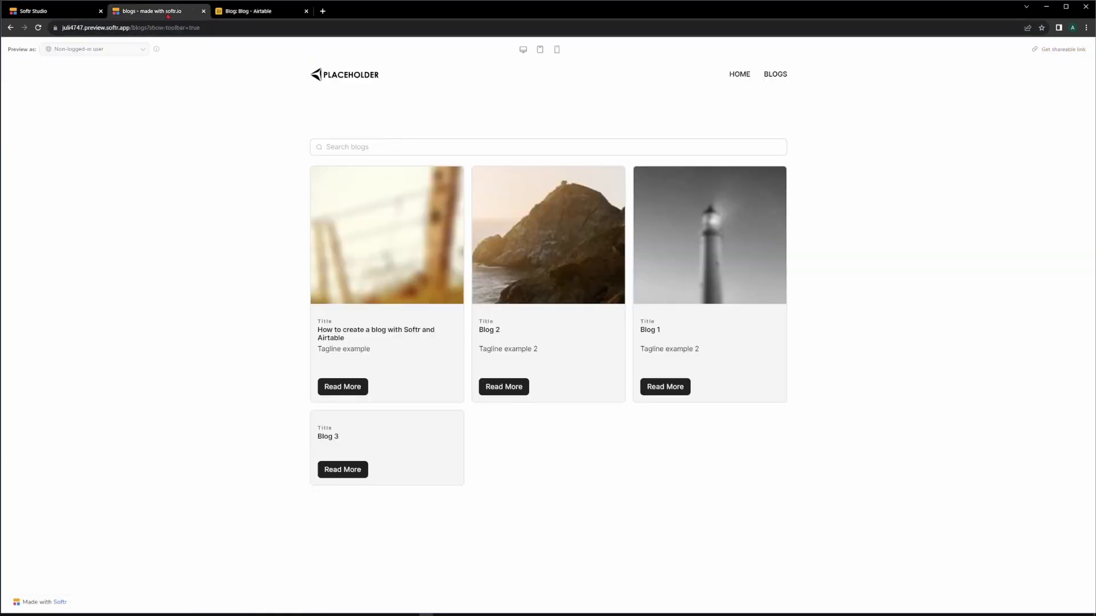
key("F5")
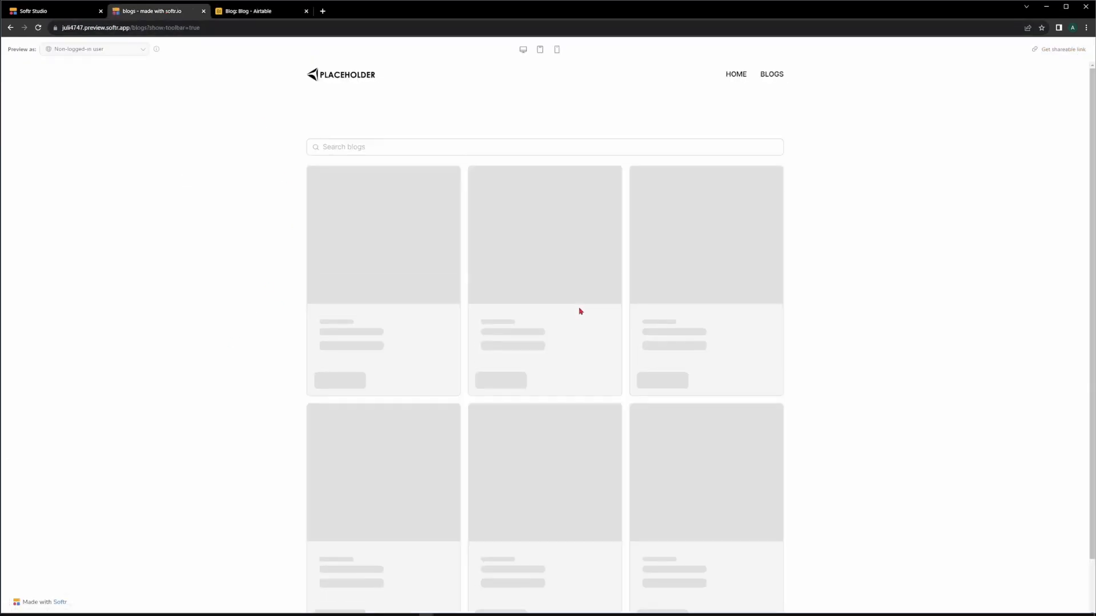
scroll(466, 421, "down", 1)
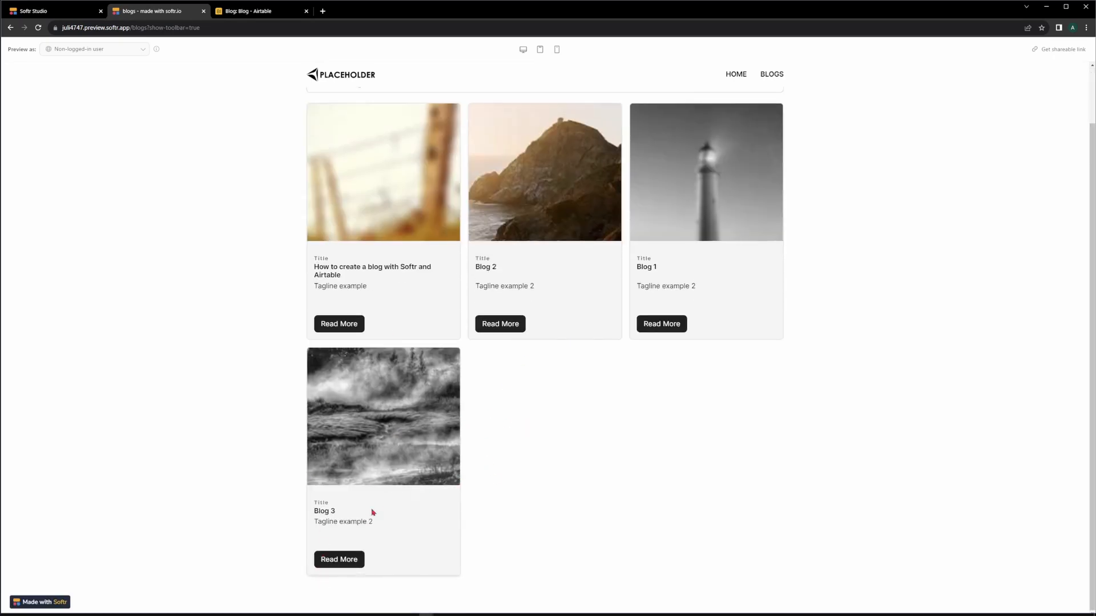
left_click(339, 560)
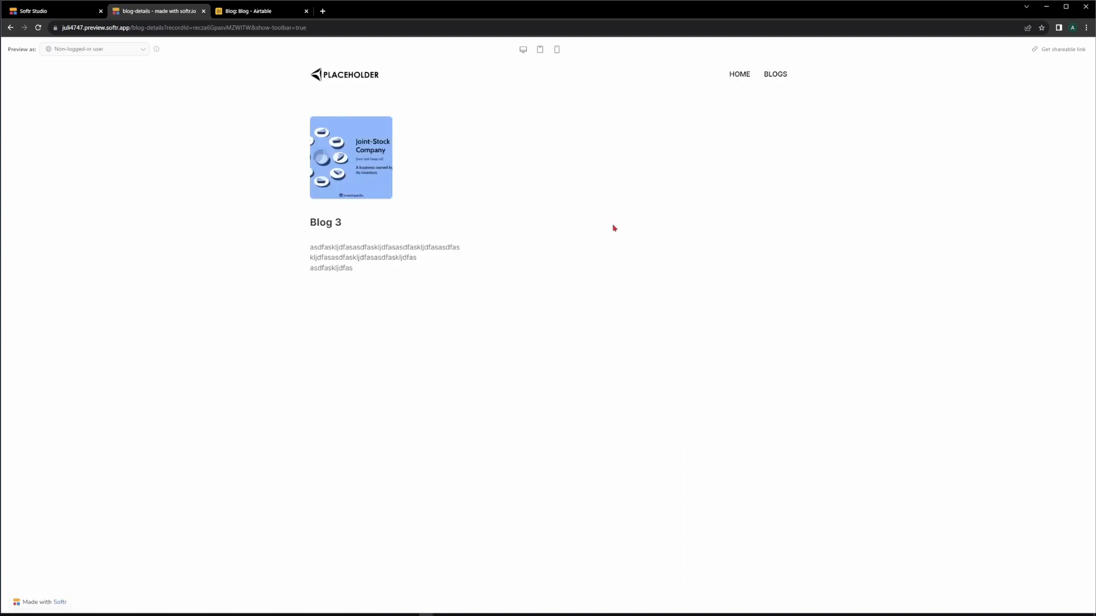
key("alt+Left")
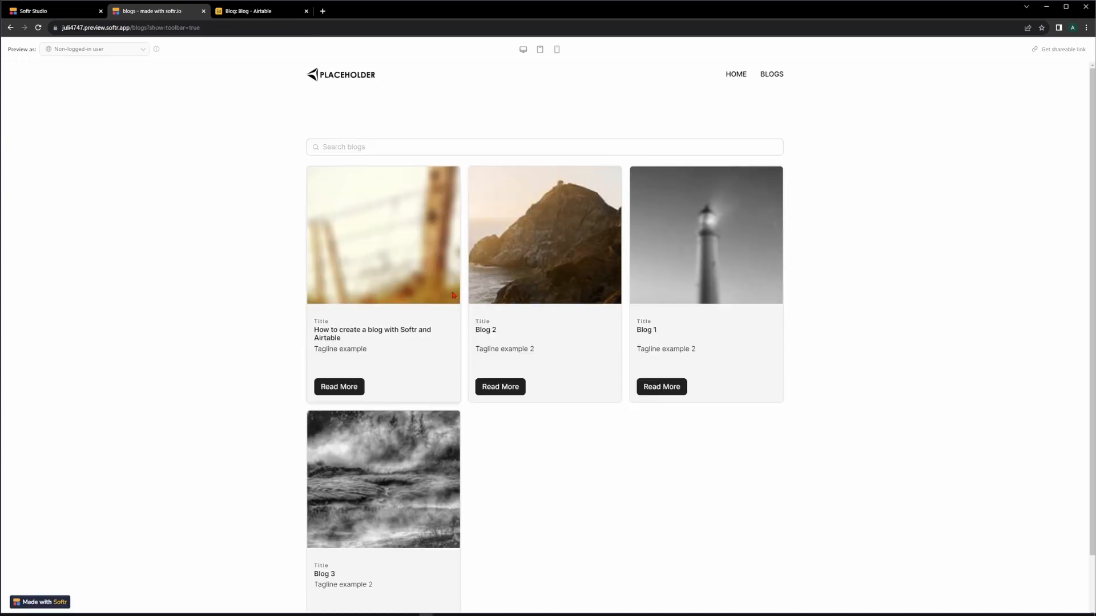